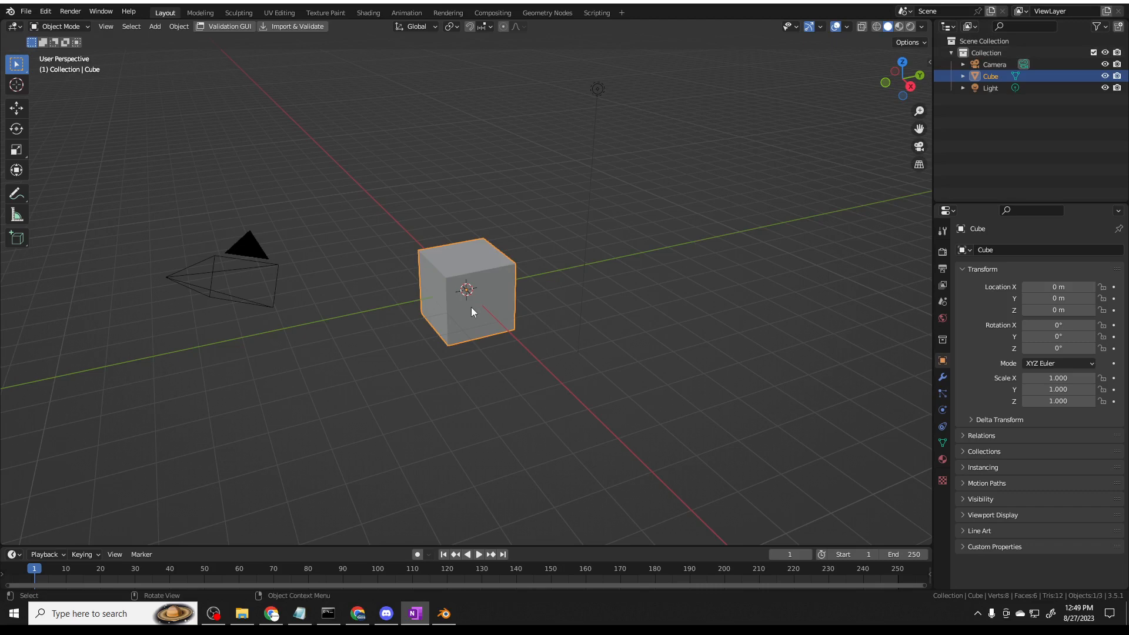
# Delete the default cube and open the recent file RPMWithTPoseRestPosition.blend.
pyautogui.press('Delete')
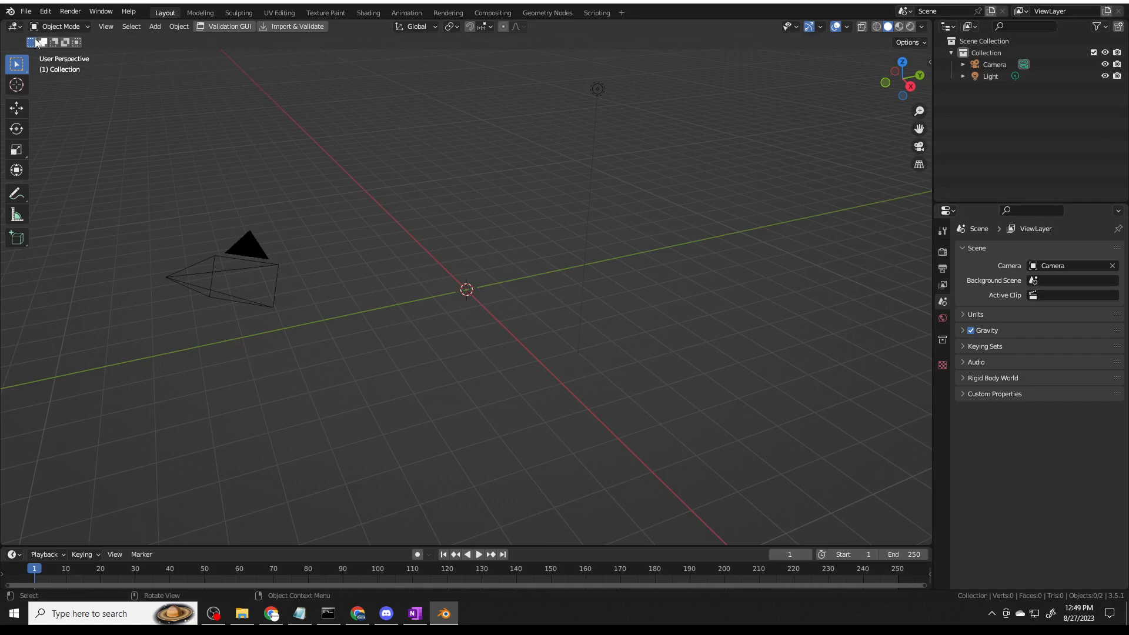
pyautogui.click(26, 11)
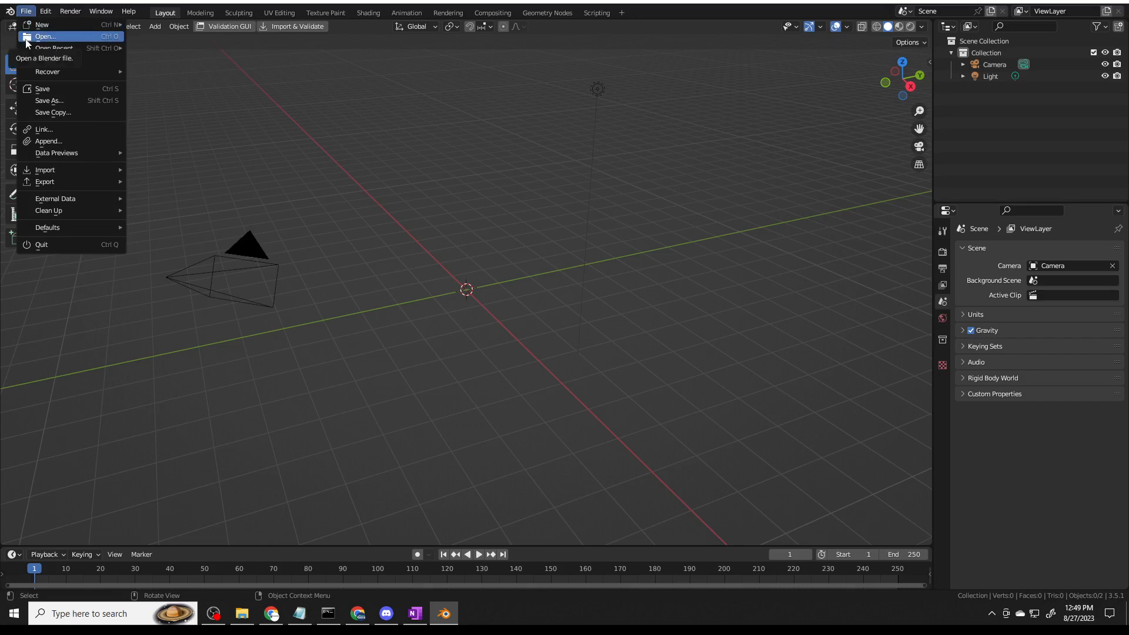
pyautogui.moveTo(41, 52)
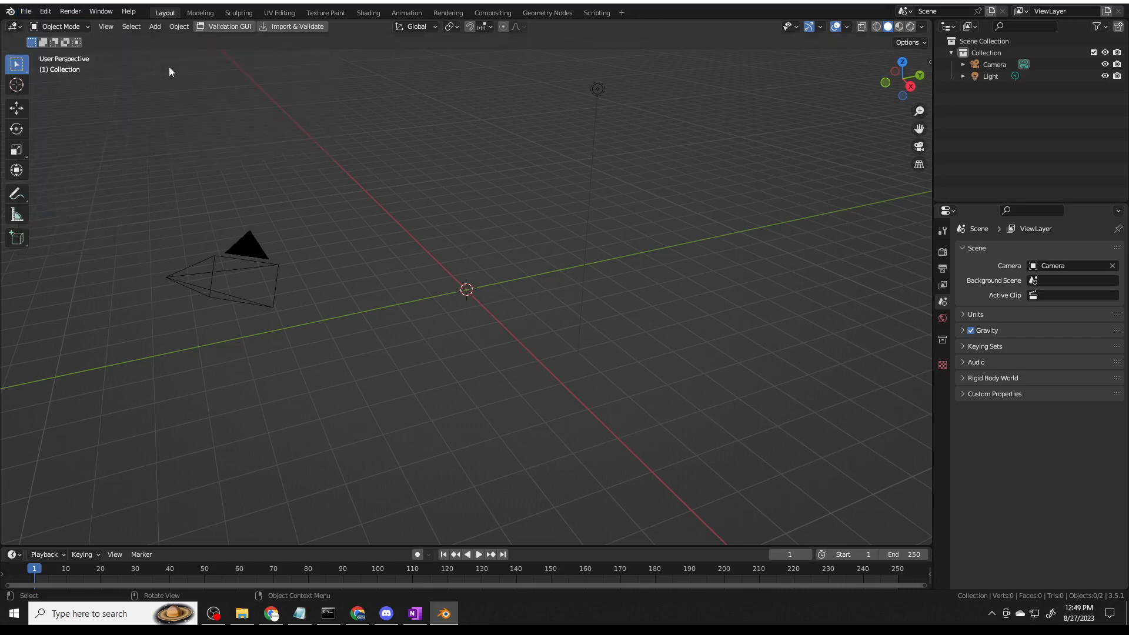
pyautogui.click(26, 12)
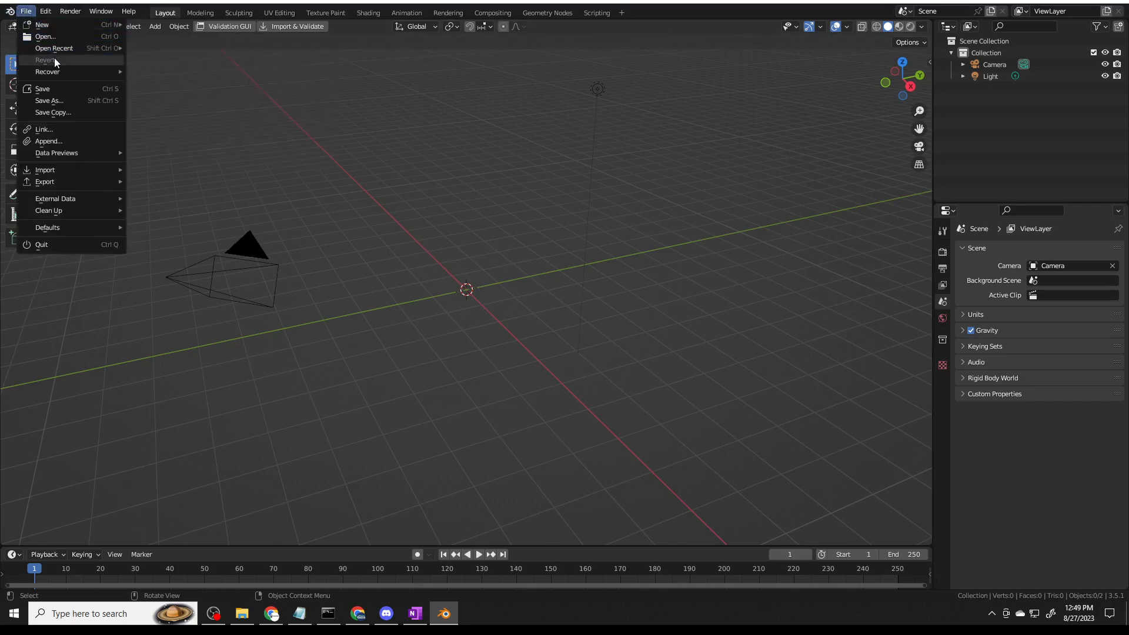
pyautogui.moveTo(64, 51)
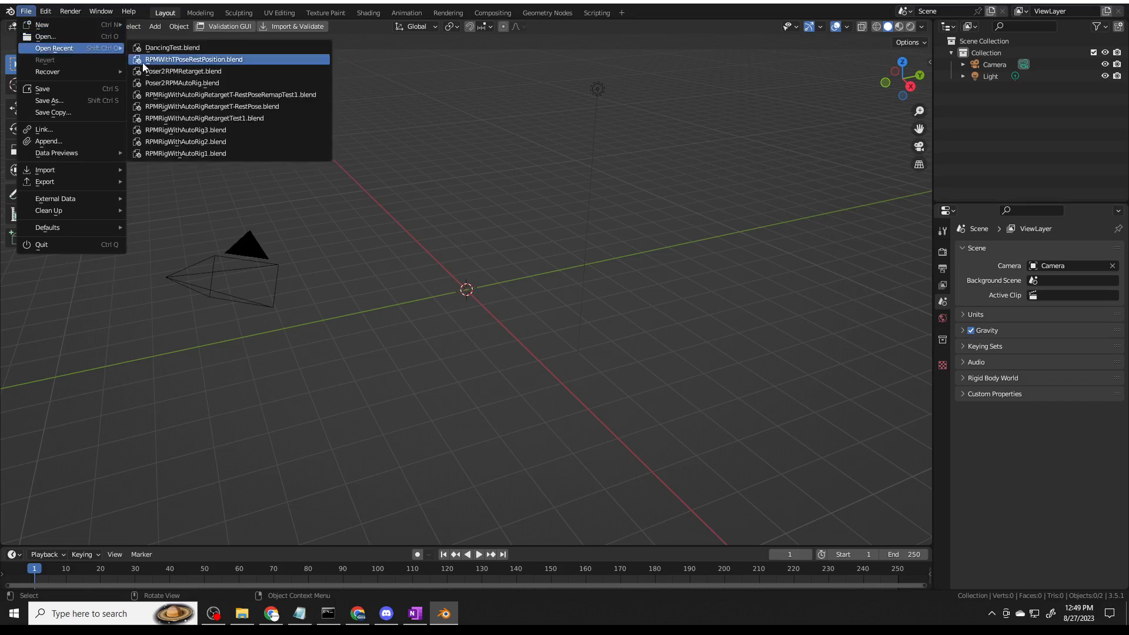
pyautogui.click(192, 65)
pyautogui.click(595, 322)
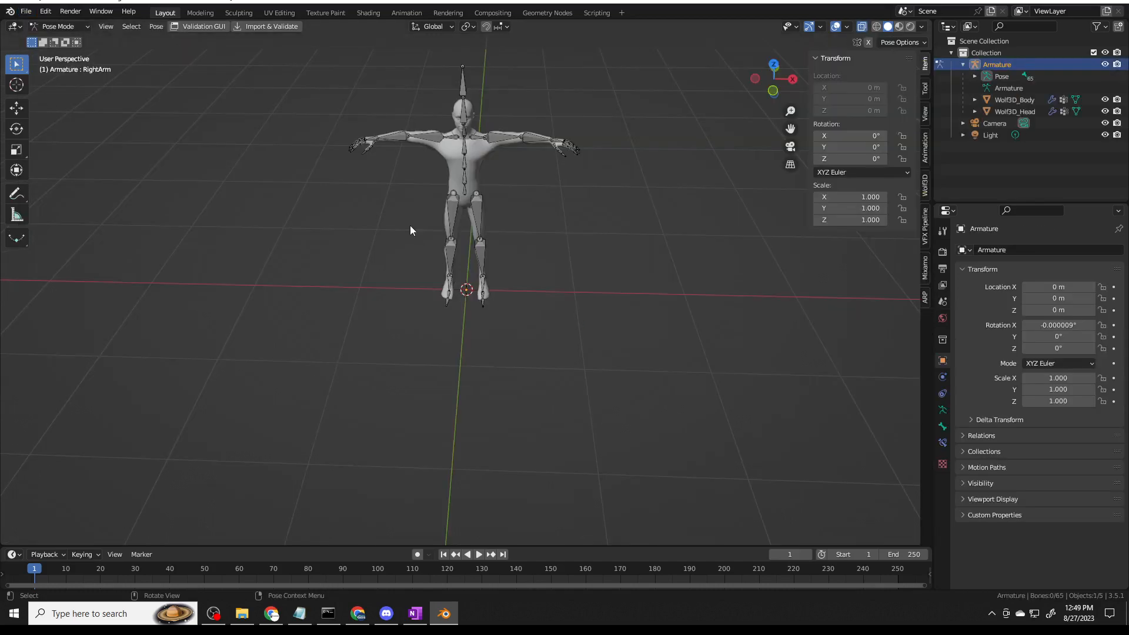
pyautogui.moveTo(399, 253); pyautogui.dragTo(412, 287, button='middle')
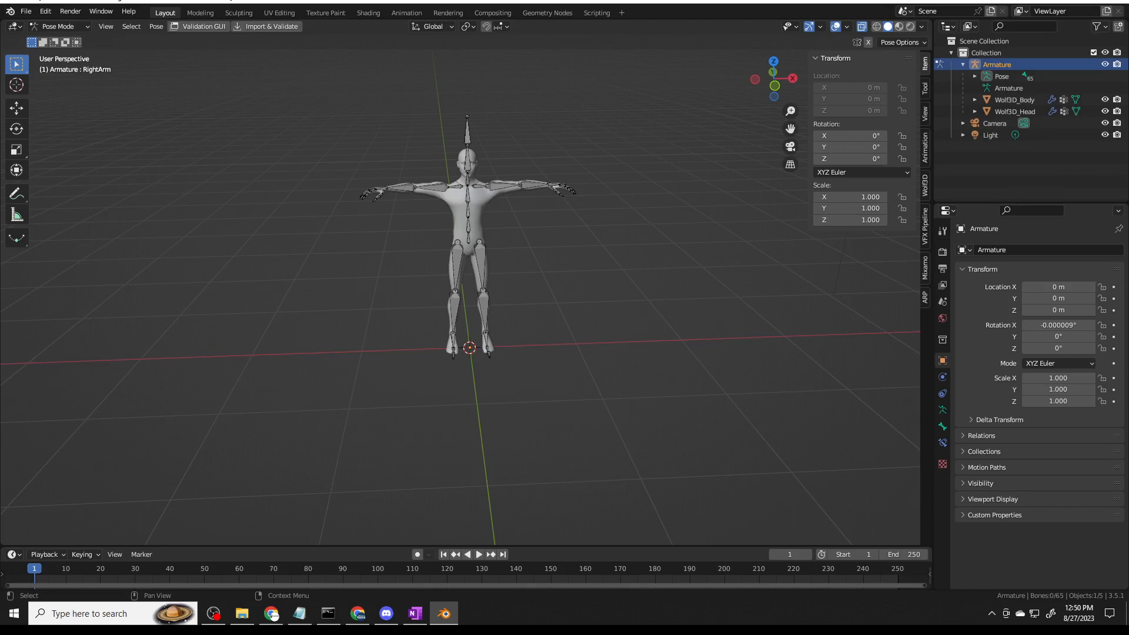
# Save a copy of the scene under the new file name RPMDamcer.blend in D:\RPM\AddOns\AutoRig.
pyautogui.click(26, 11)
pyautogui.moveTo(50, 154)
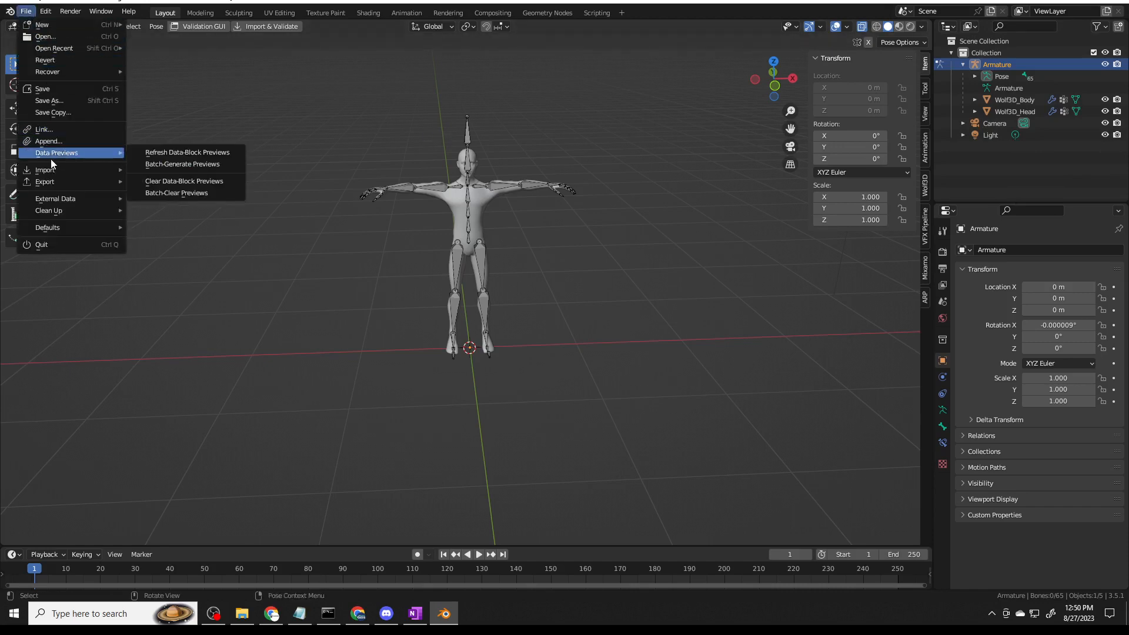
pyautogui.click(58, 100)
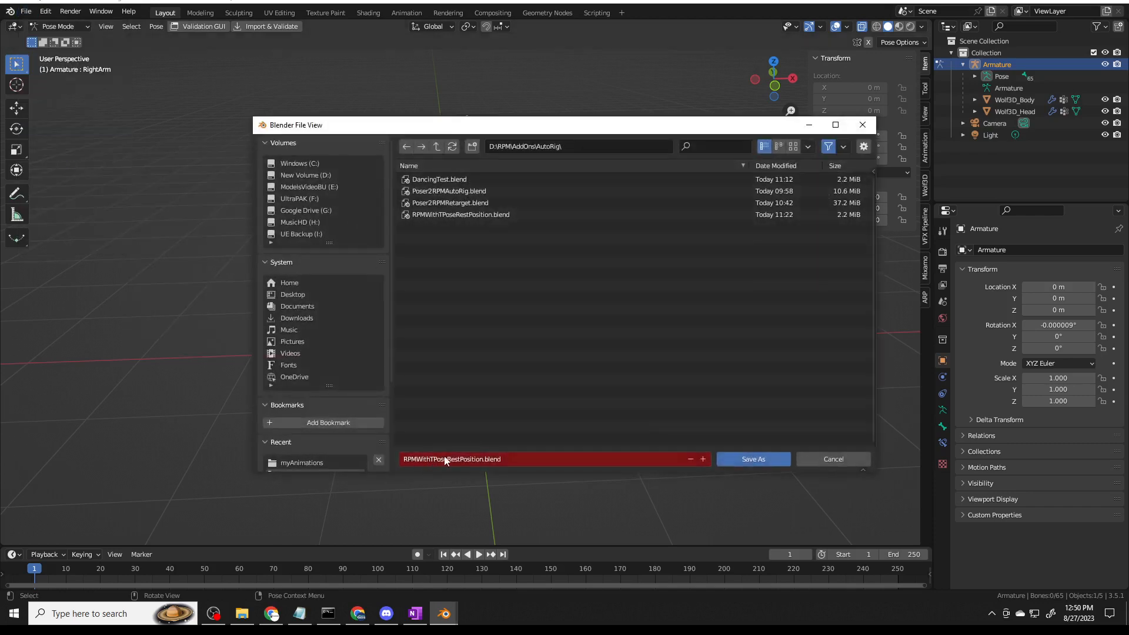
pyautogui.click(508, 460)
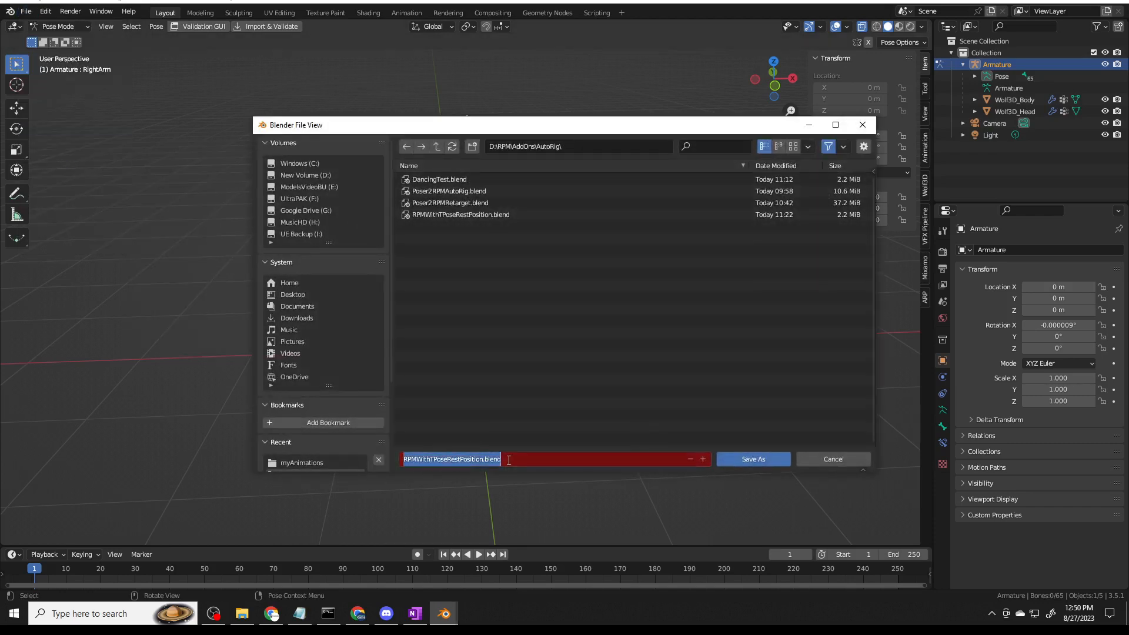
pyautogui.write('R')
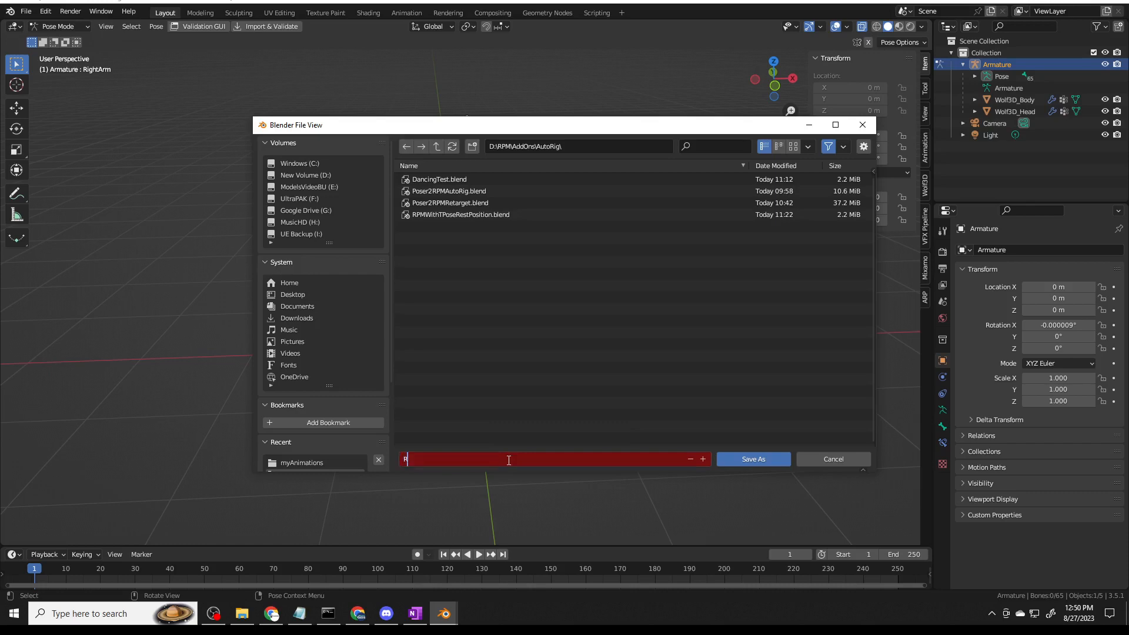
pyautogui.write('PMDamcer')
pyautogui.click(764, 459)
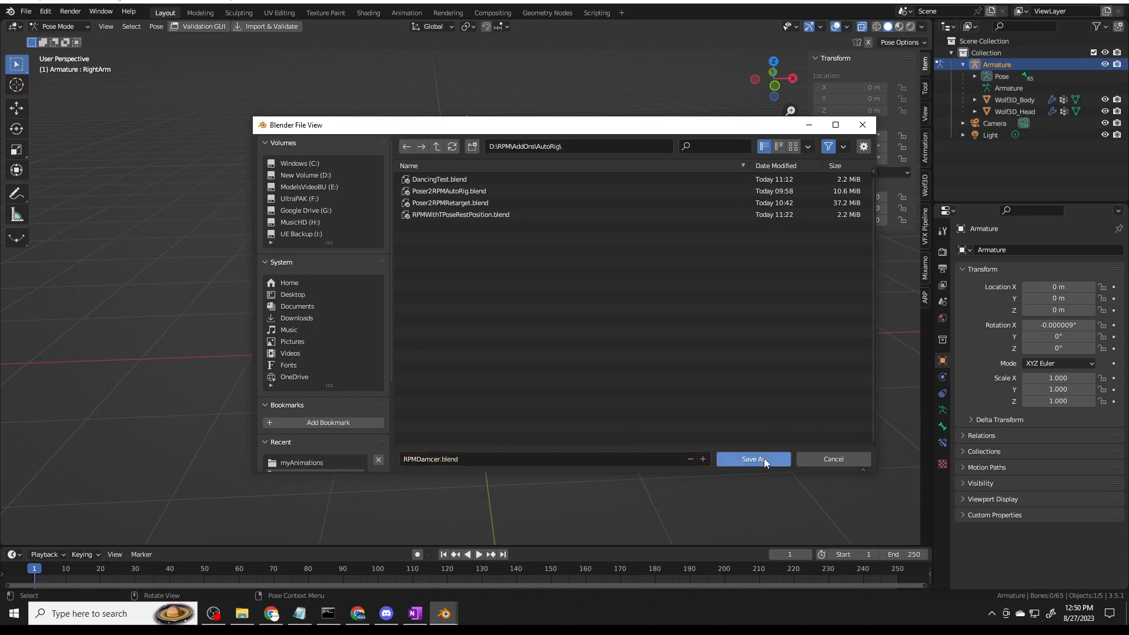
pyautogui.click(764, 459)
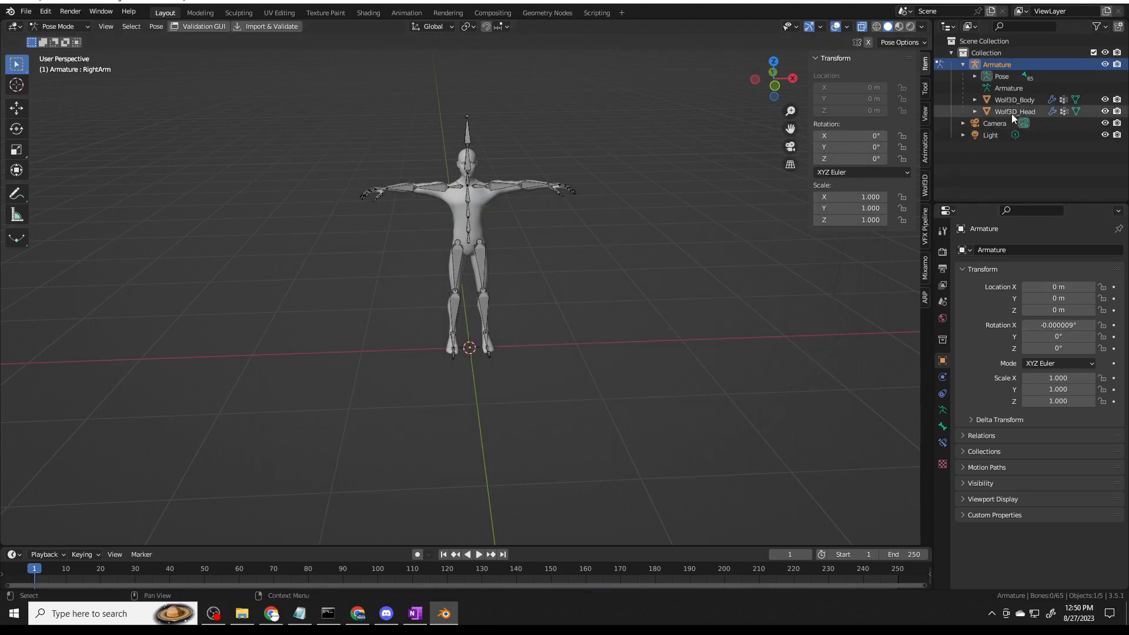
# Rename the character's Armature object to root.
pyautogui.doubleClick(1000, 65)
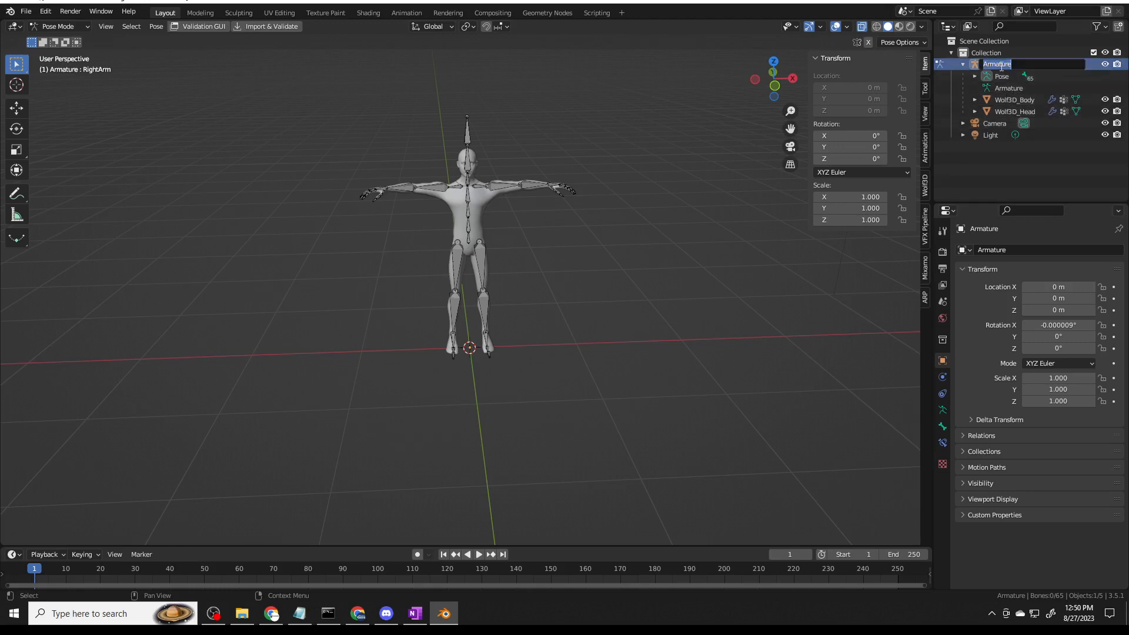
pyautogui.write('root')
pyautogui.press('Return')
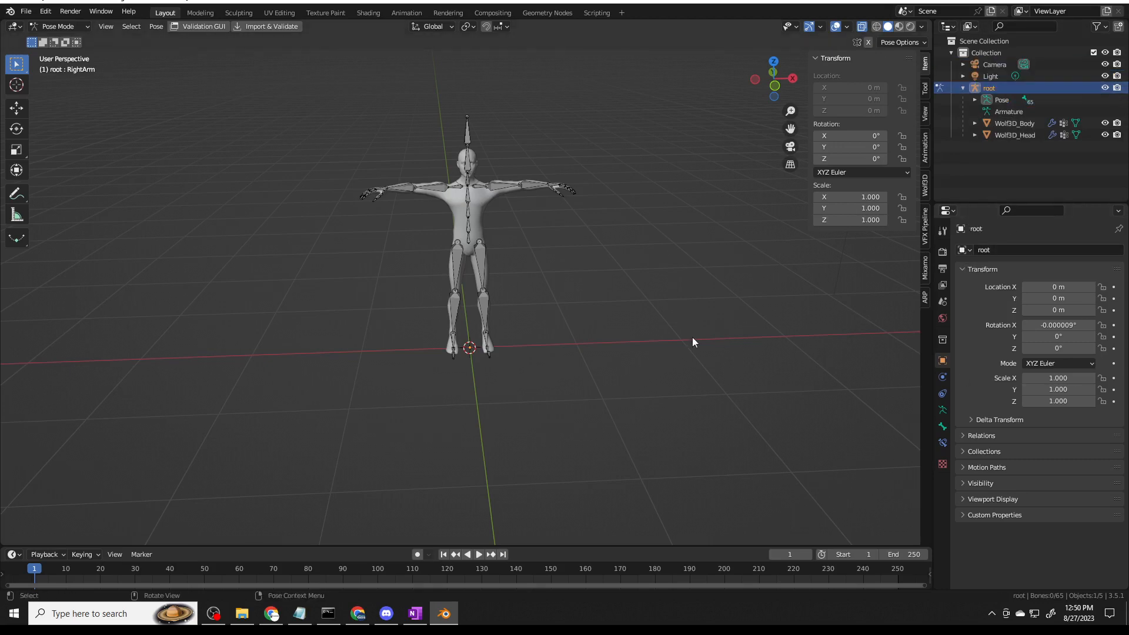
# Import the motion capture file __dances_Take_1.bvh from the D:\BVH folder with the default import settings.
pyautogui.click(26, 12)
pyautogui.moveTo(77, 171)
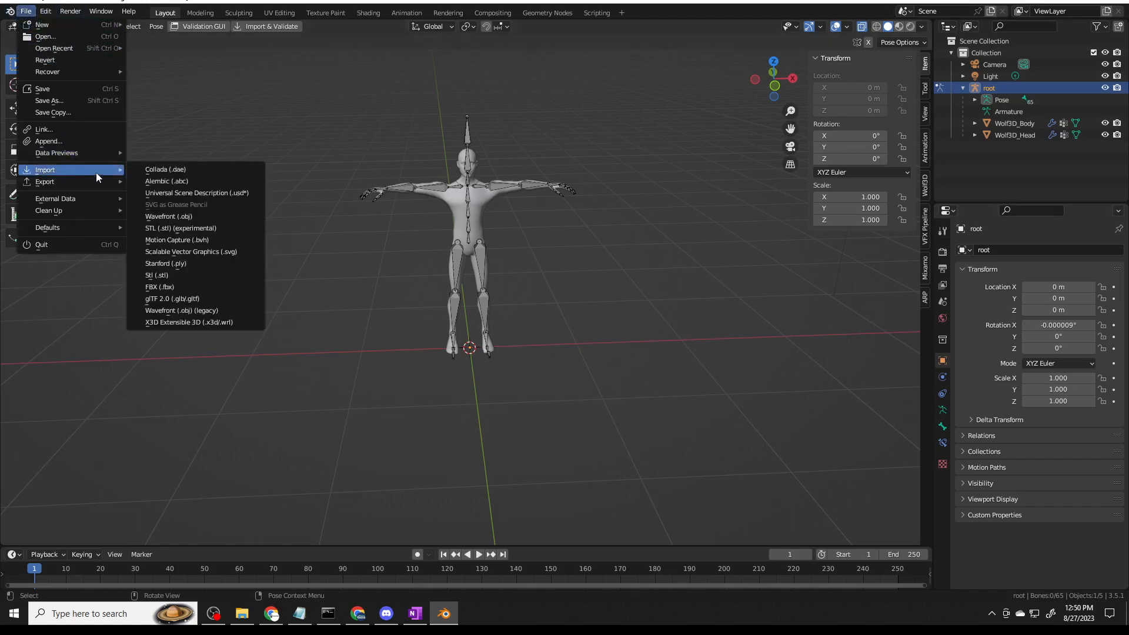
pyautogui.click(190, 240)
pyautogui.scroll(-5, 333, 365)
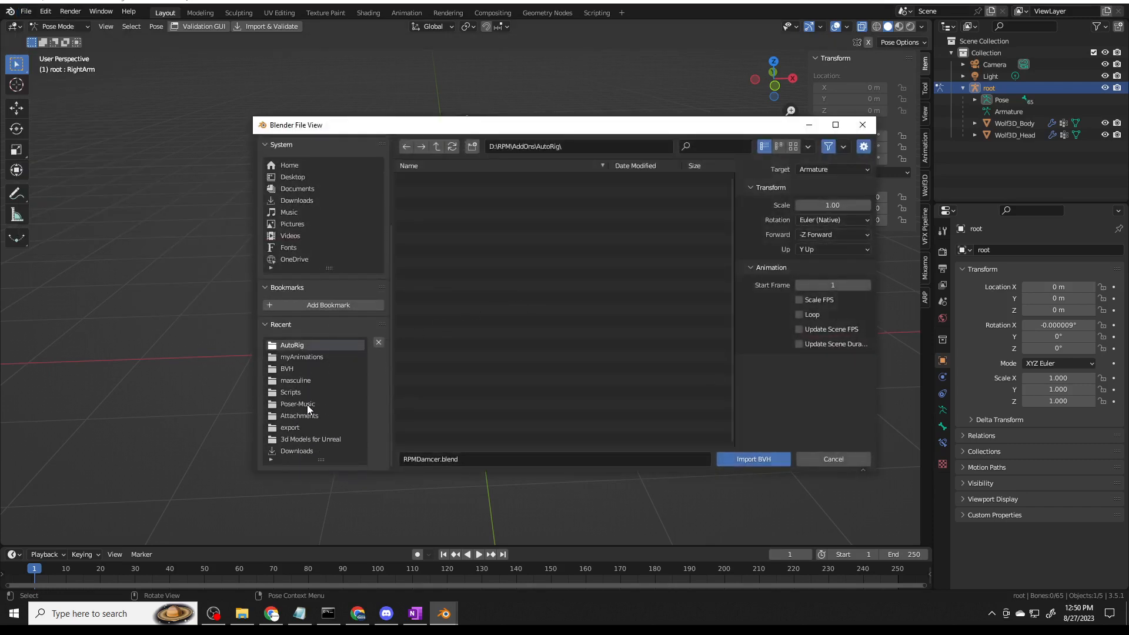
pyautogui.click(308, 405)
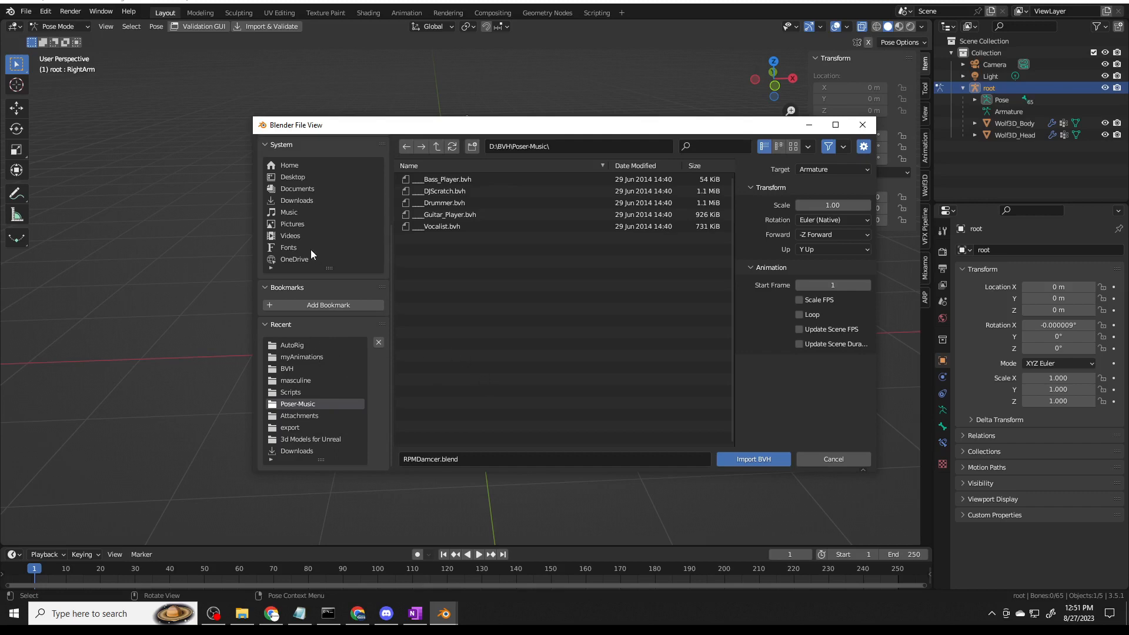
pyautogui.scroll(1, 311, 251)
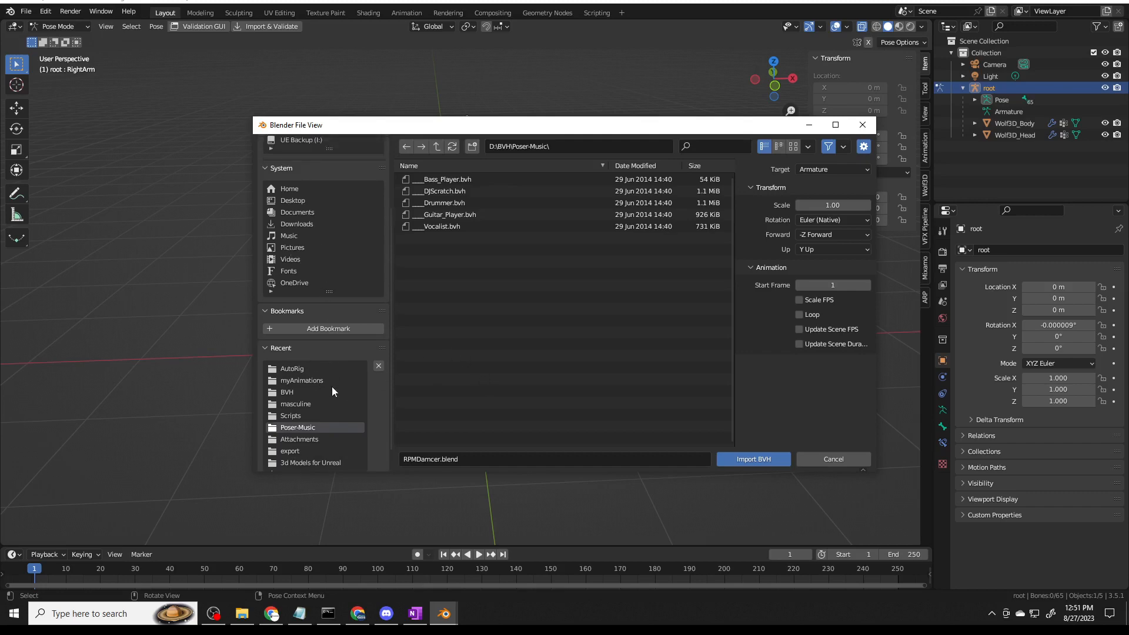
pyautogui.click(287, 393)
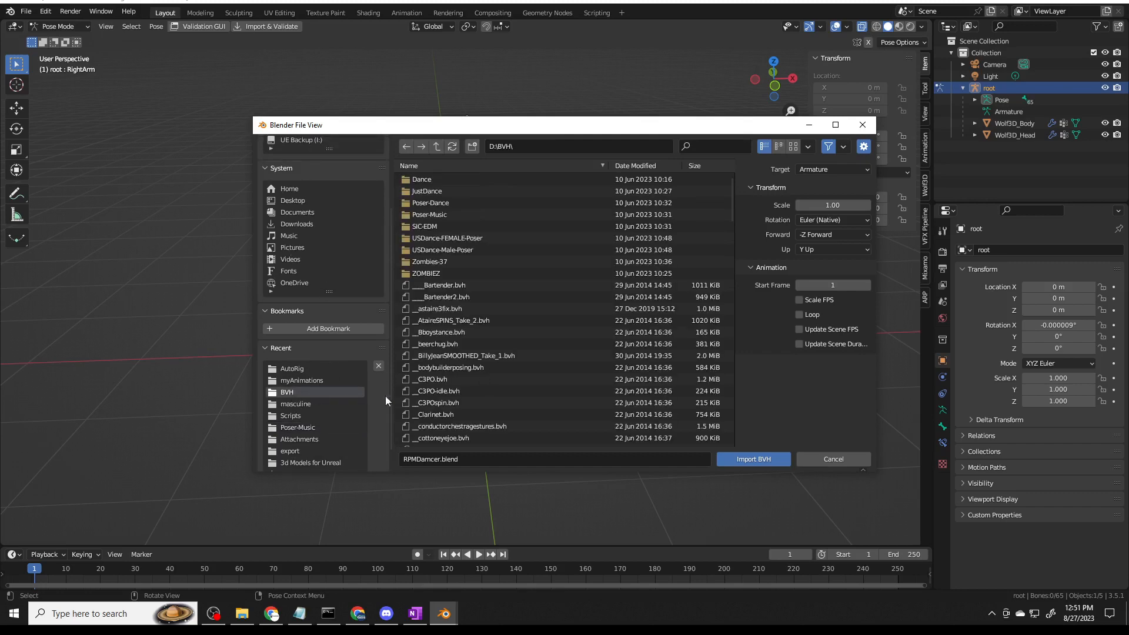
pyautogui.scroll(-6, 562, 380)
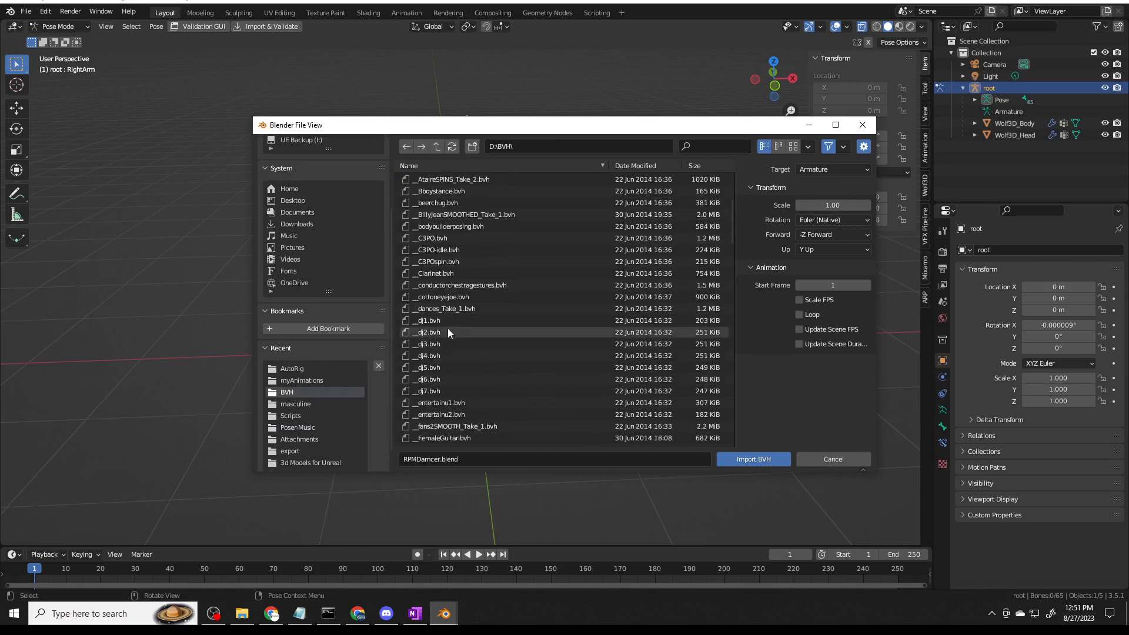
pyautogui.click(457, 307)
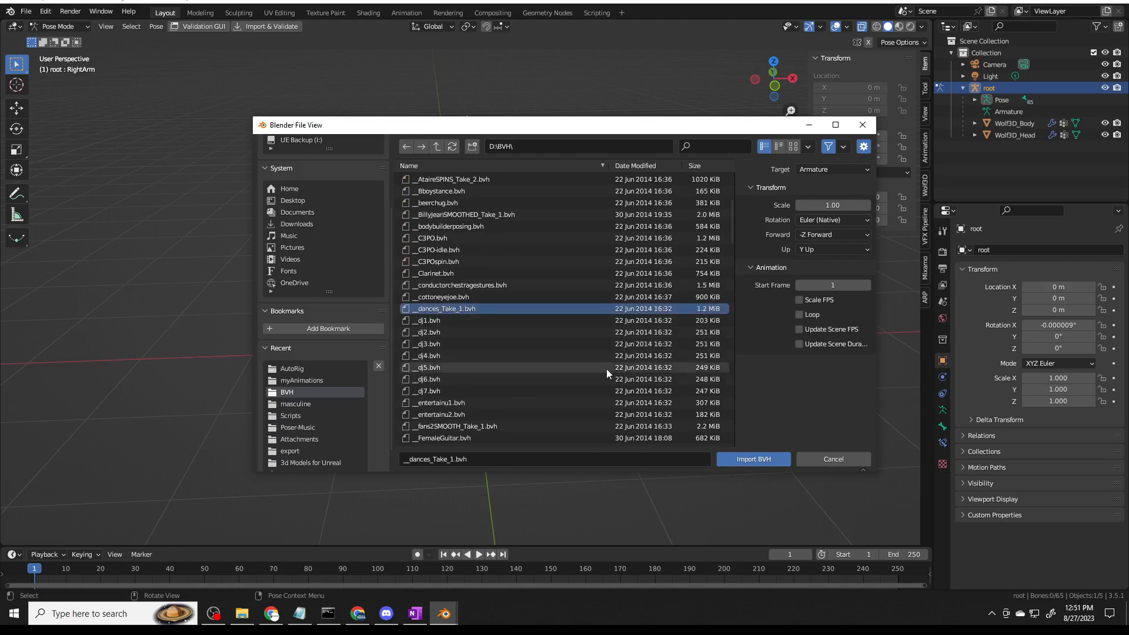
pyautogui.click(751, 459)
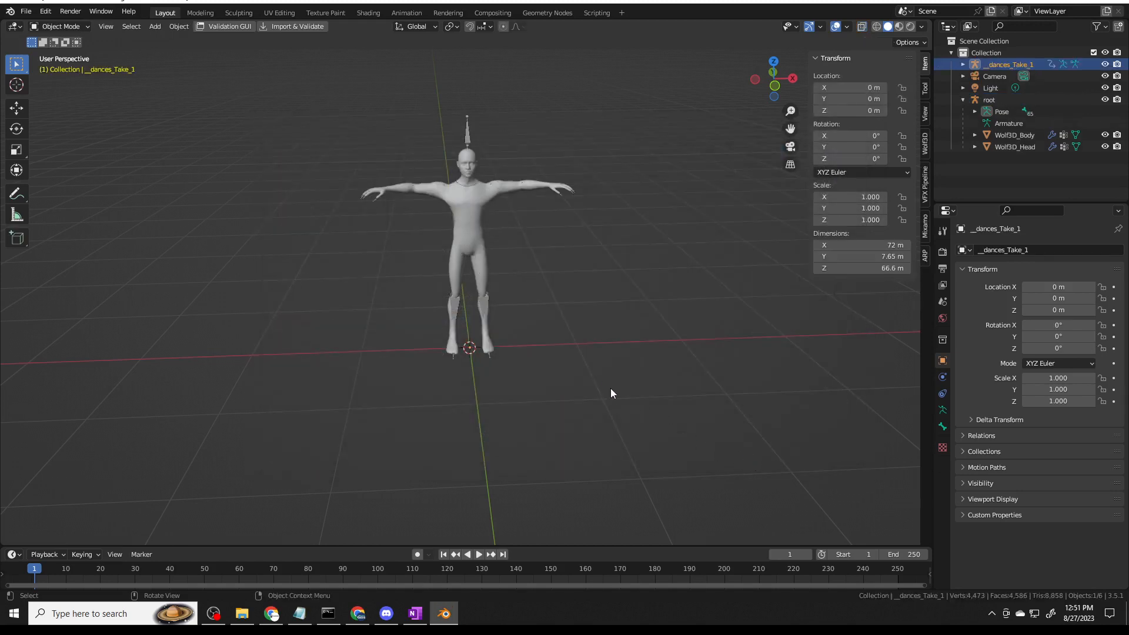
# In Auto-Rig Pro Remap, assign __dances_Take_1 as the source armature and root as the target armature.
pyautogui.scroll(-5, 616, 398)
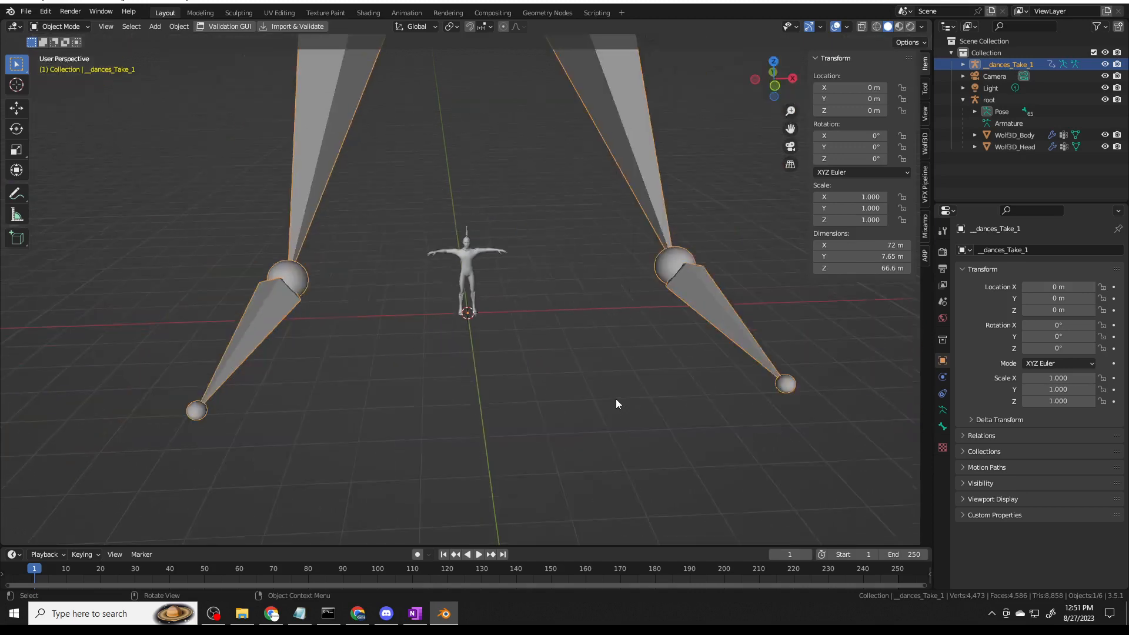
pyautogui.scroll(-2, 615, 399)
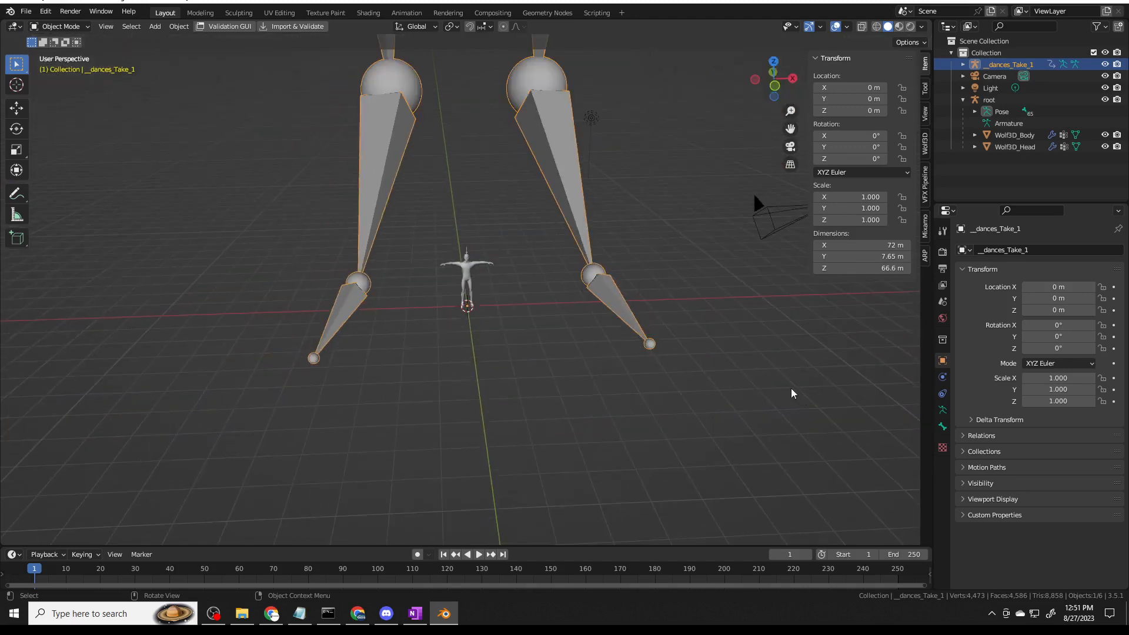
pyautogui.scroll(3, 579, 338)
pyautogui.scroll(-1, 570, 340)
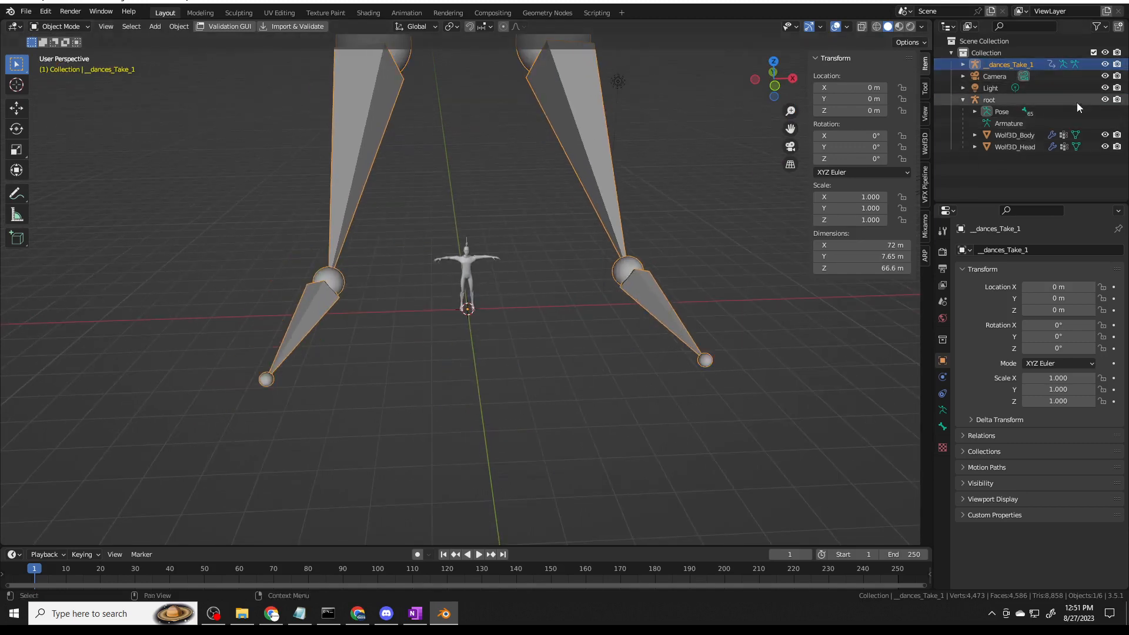
pyautogui.click(924, 257)
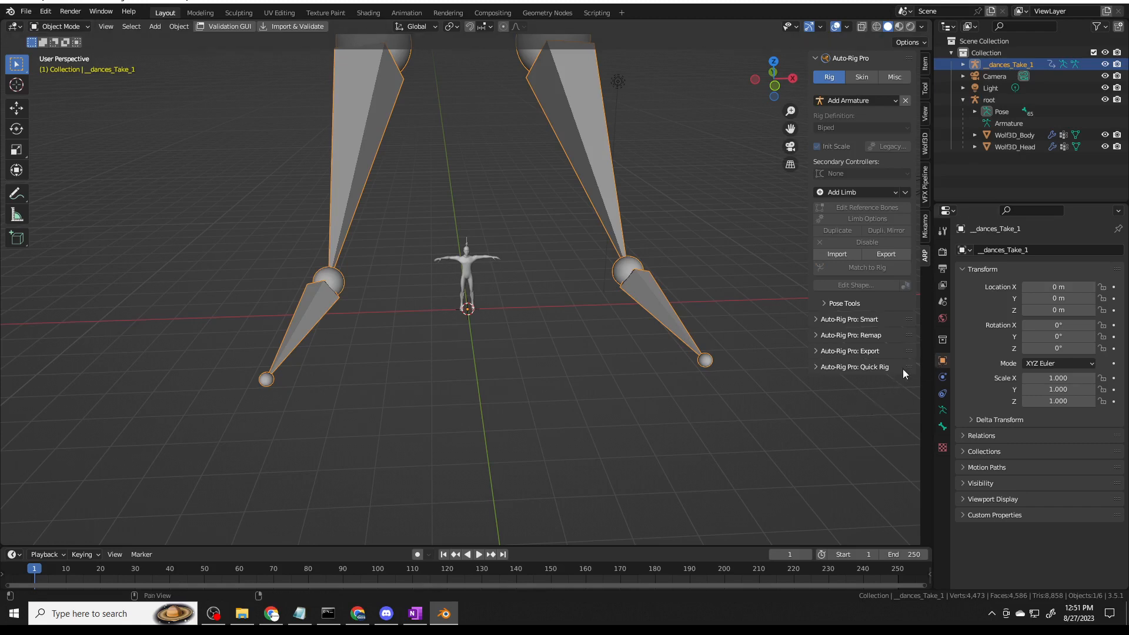
pyautogui.click(816, 337)
pyautogui.click(816, 337)
pyautogui.click(821, 335)
pyautogui.scroll(-2, 816, 338)
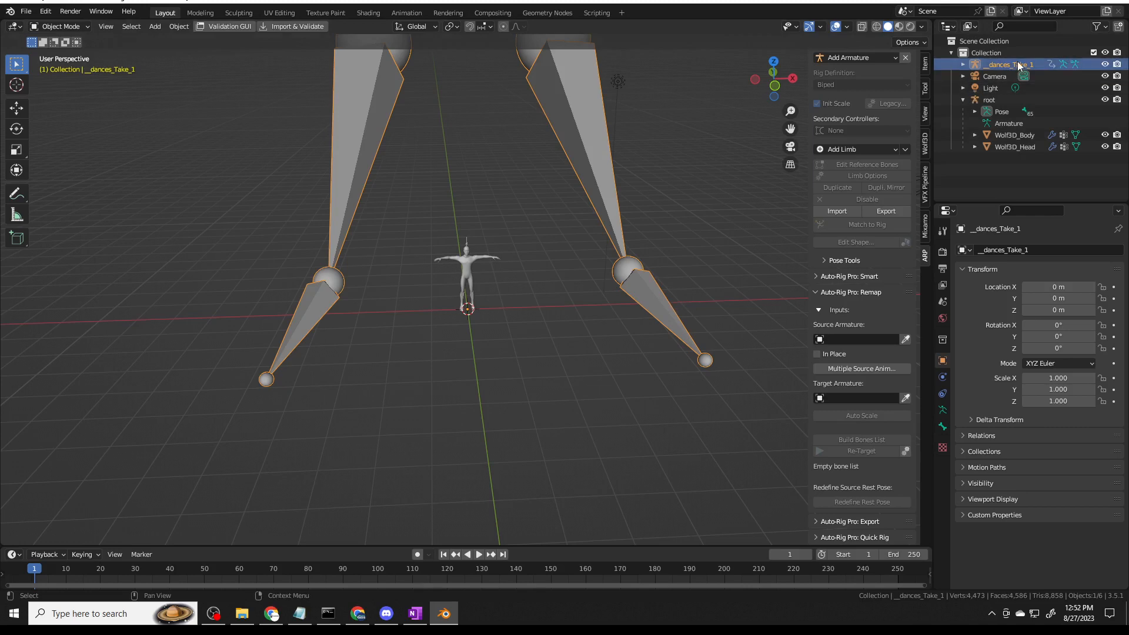
pyautogui.click(906, 340)
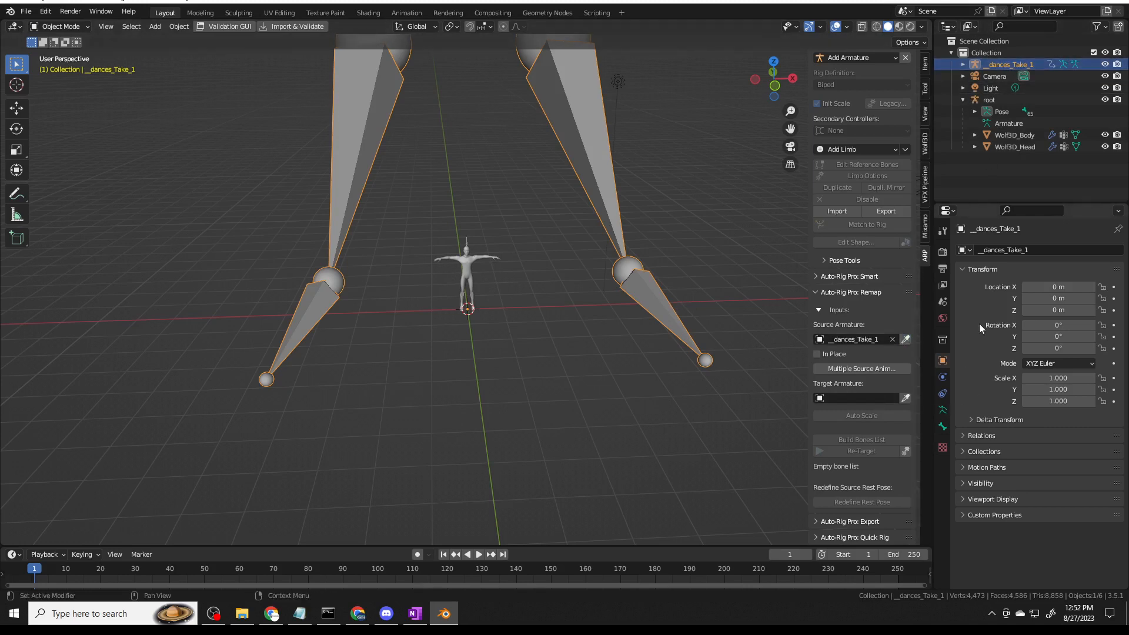
pyautogui.click(989, 101)
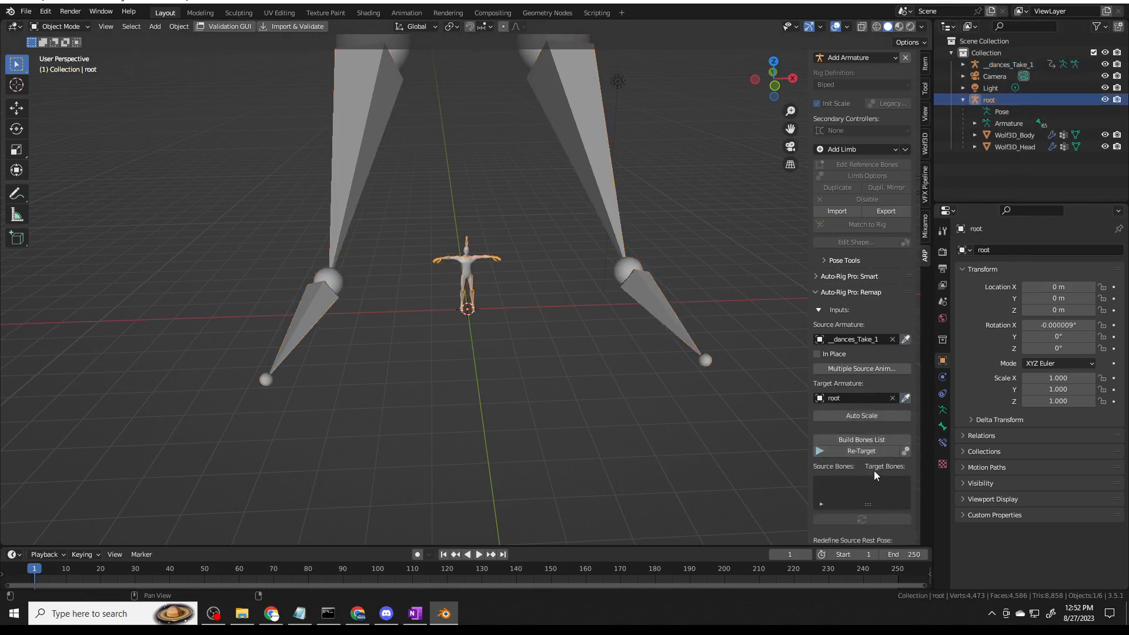
# Build the remap bones list for the two armatures and look through its source and target pairings.
pyautogui.scroll(-2, 888, 460)
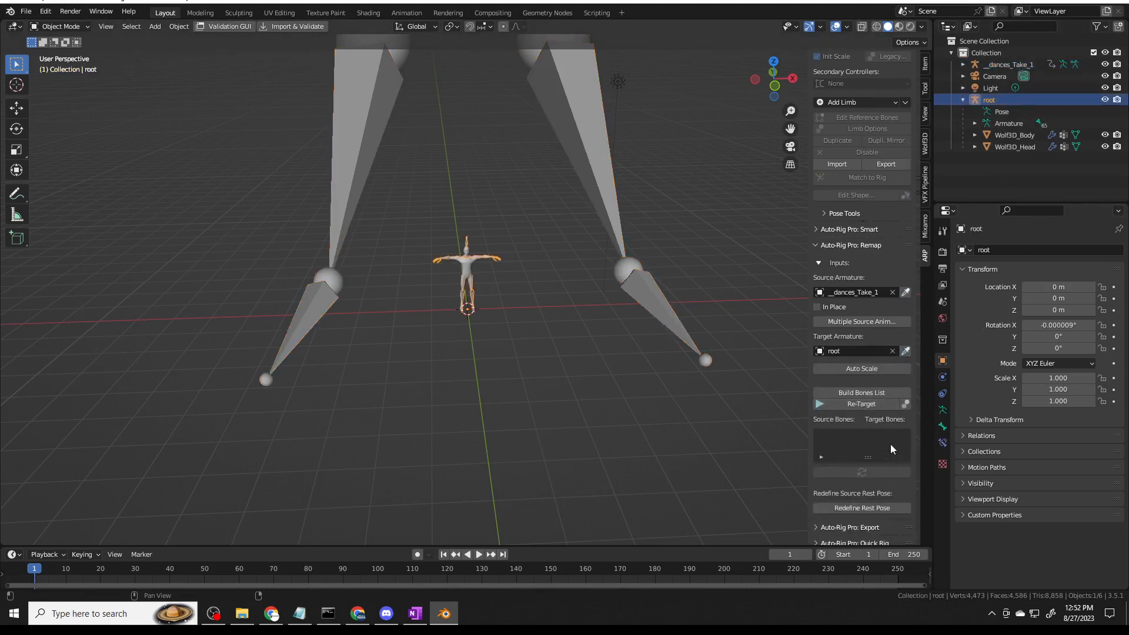
pyautogui.scroll(-1, 885, 441)
pyautogui.click(862, 386)
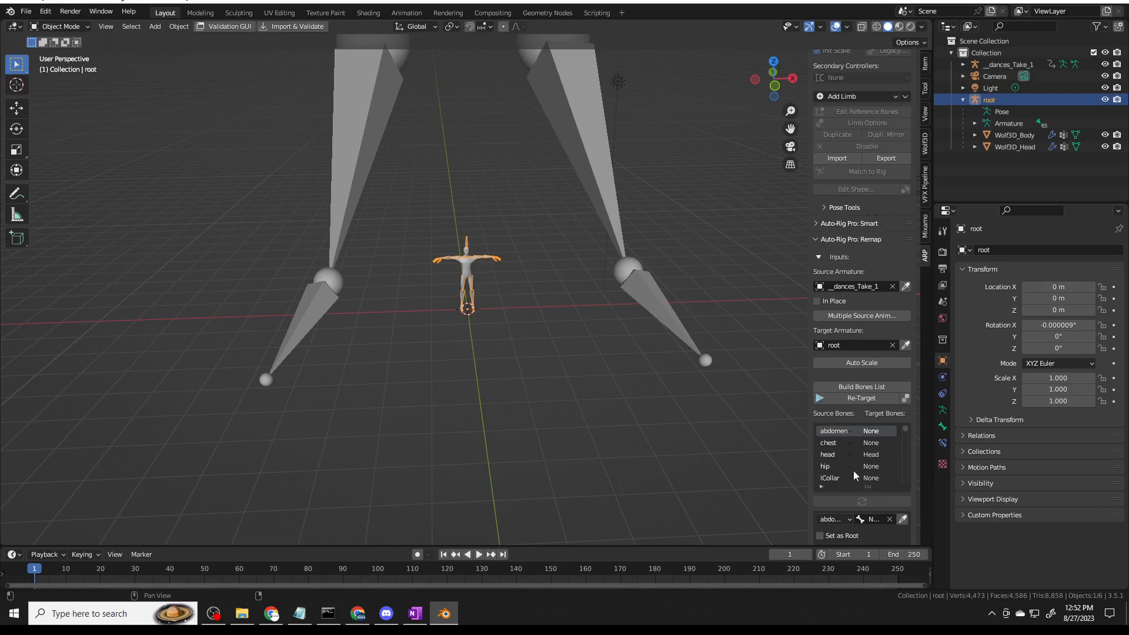
pyautogui.scroll(-2, 864, 469)
pyautogui.scroll(-4, 864, 469)
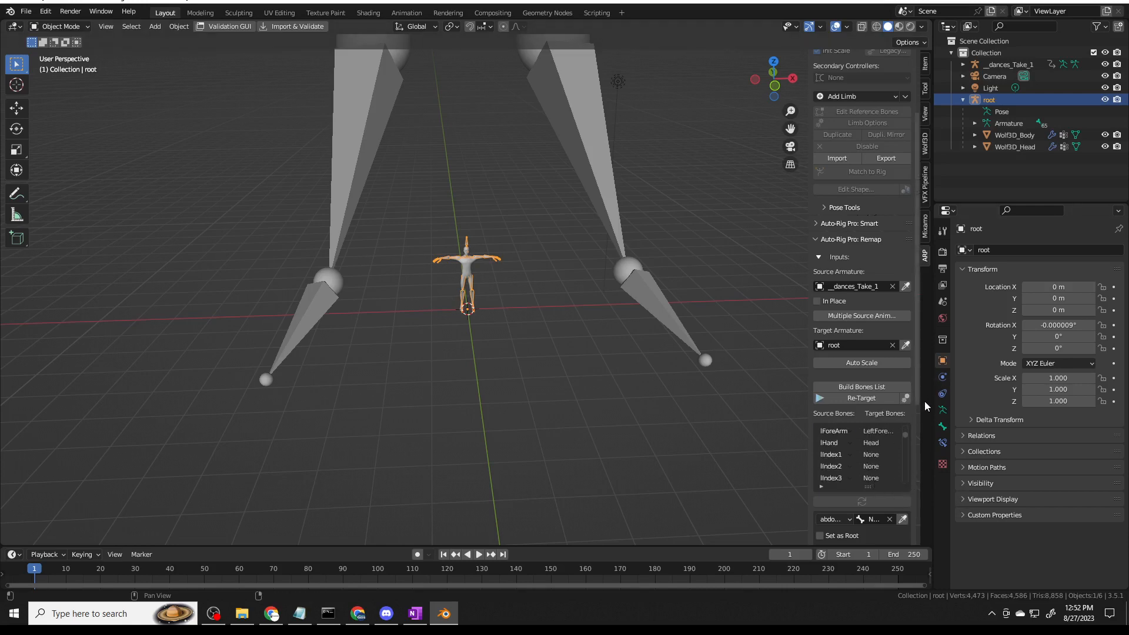
# Import the bone mapping preset Poser2RPM_remap_preset.bmap, clearing the current bones list.
pyautogui.moveTo(921, 394); pyautogui.dragTo(921, 521)
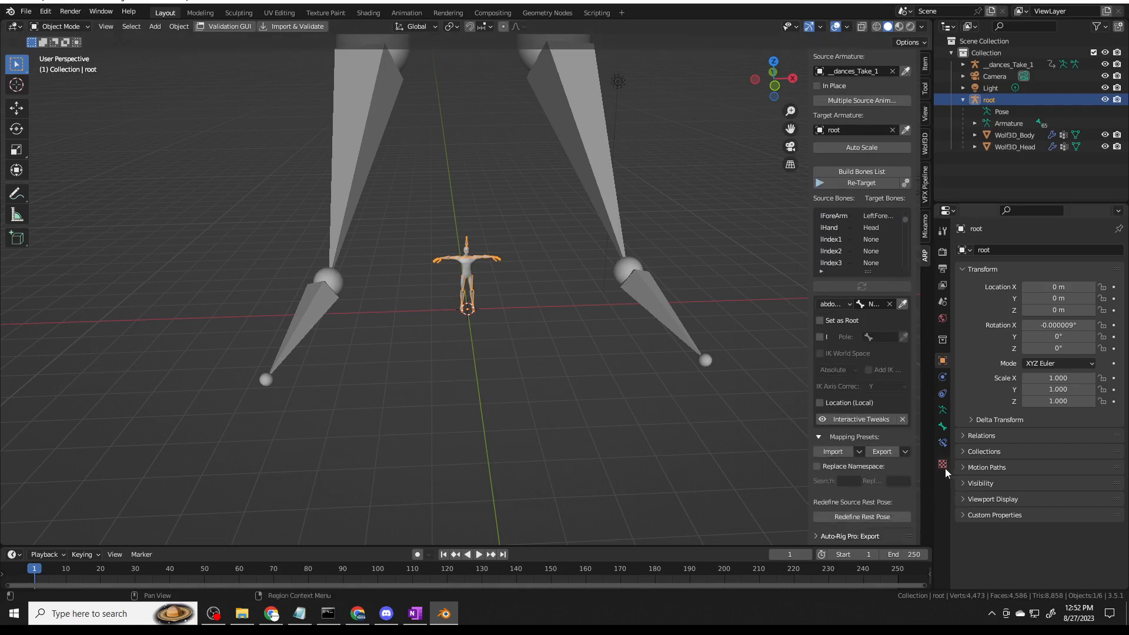
pyautogui.click(833, 452)
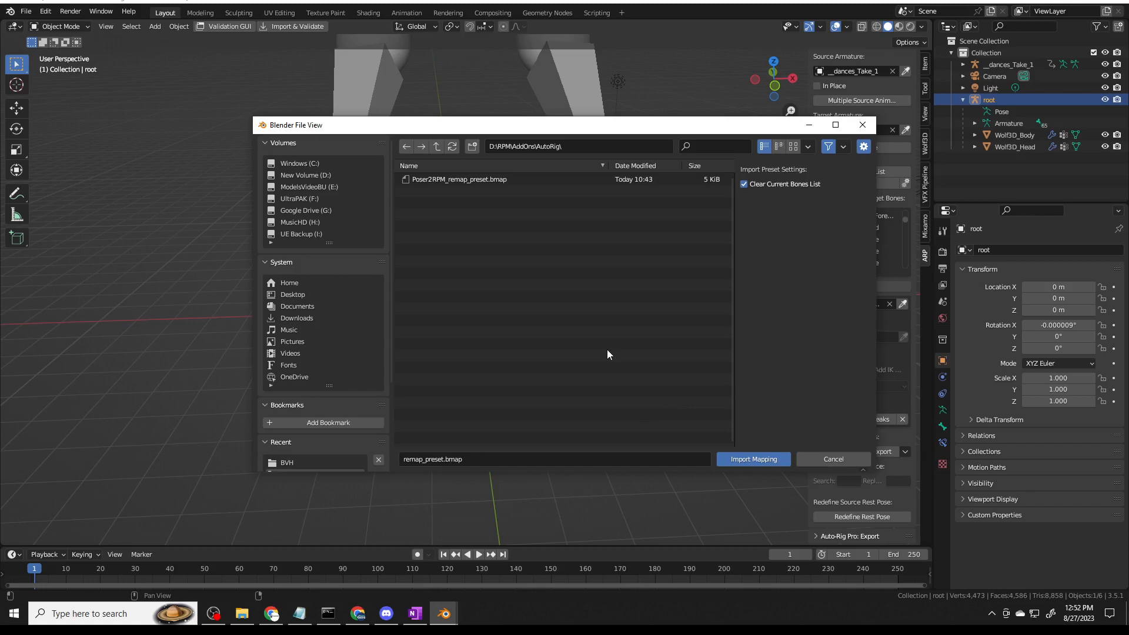
pyautogui.click(464, 178)
pyautogui.click(749, 459)
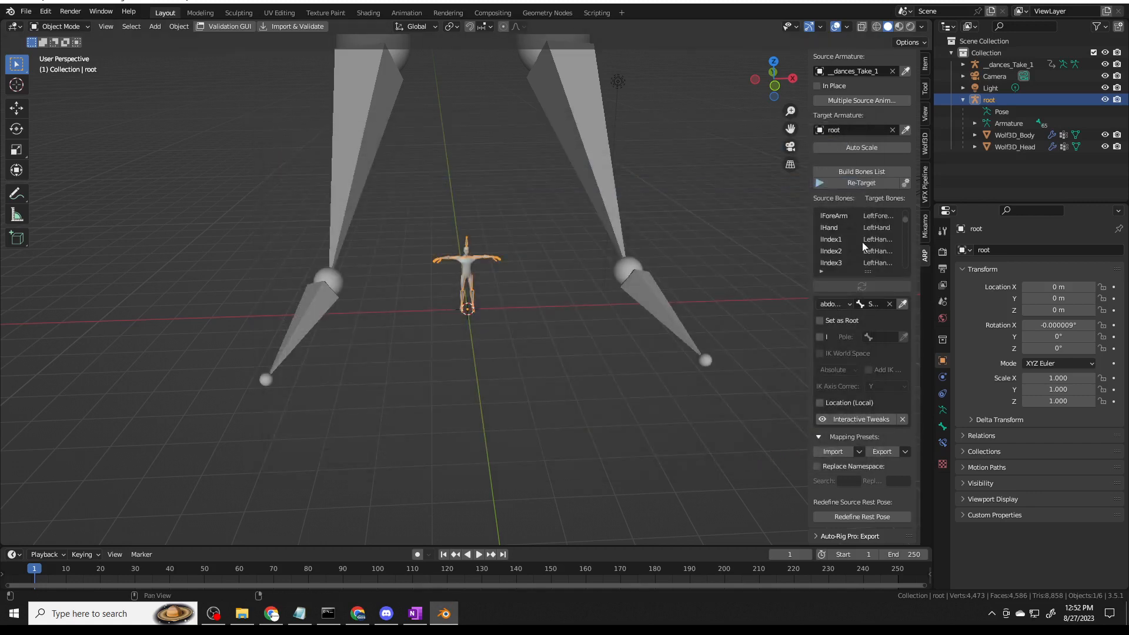
# Look through the imported source and target bone pairings and check the root setting of the hip to Hips pair.
pyautogui.scroll(3, 862, 242)
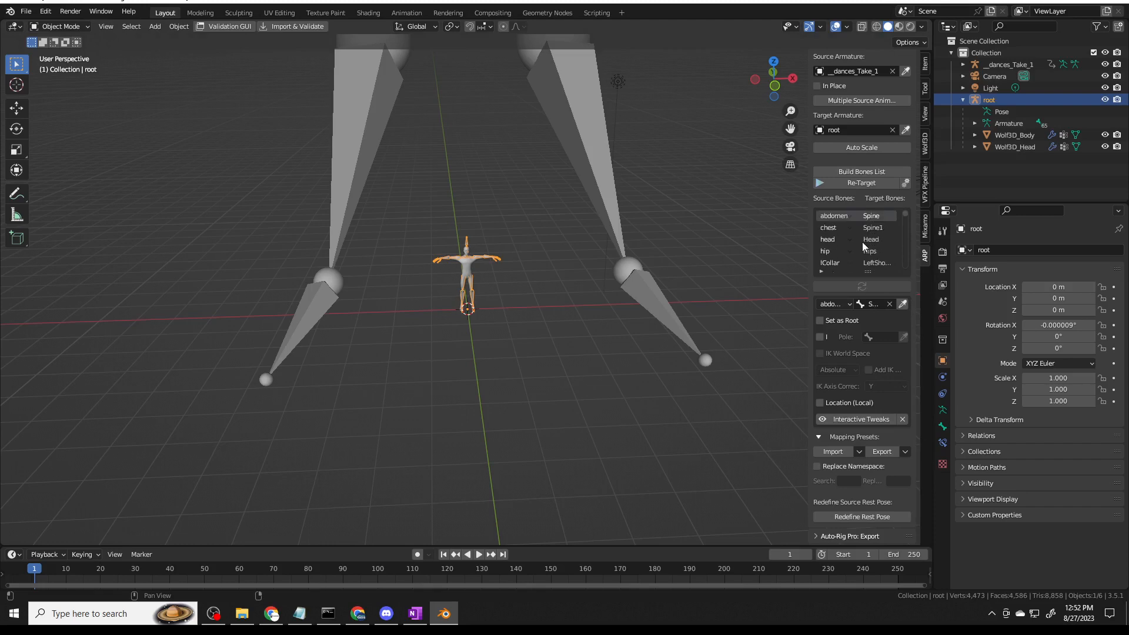
pyautogui.scroll(-1, 862, 242)
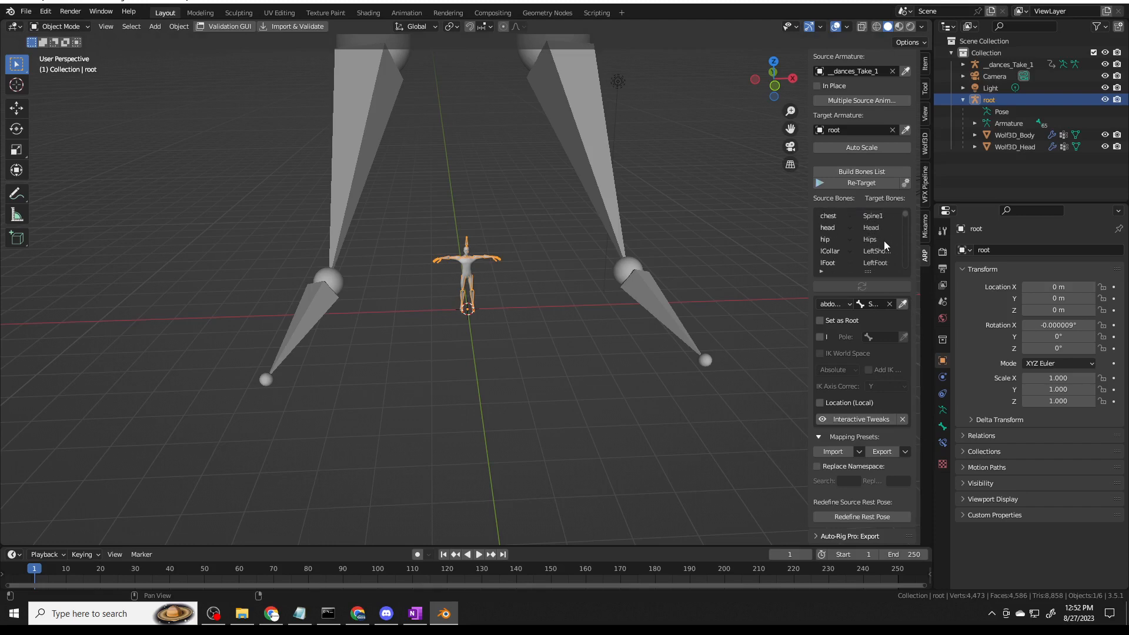
pyautogui.click(880, 240)
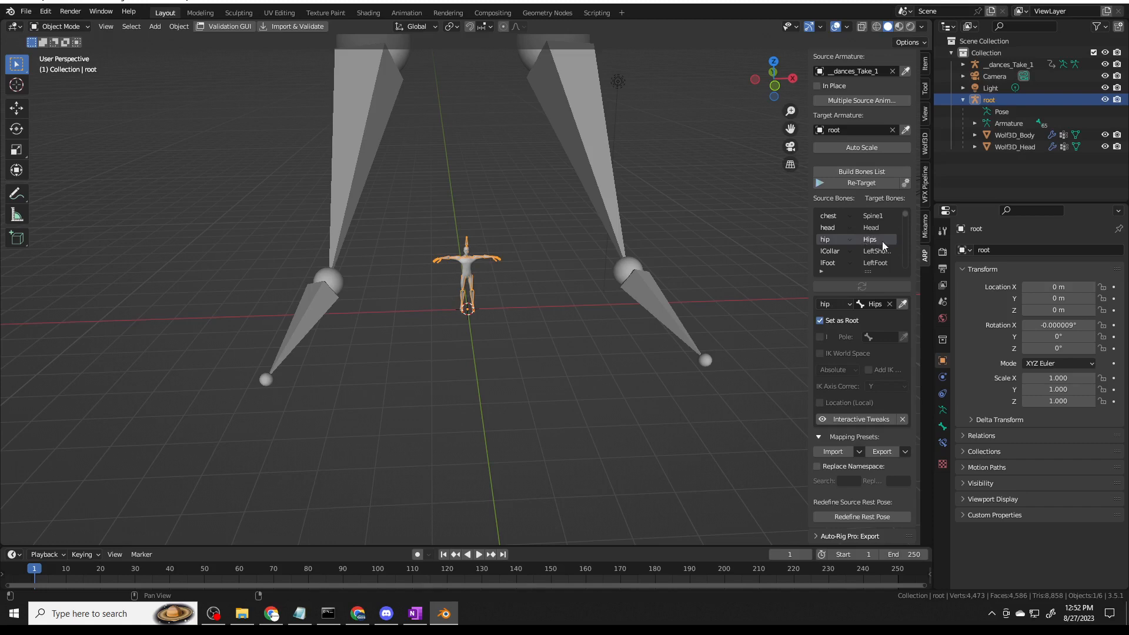
pyautogui.scroll(1, 885, 240)
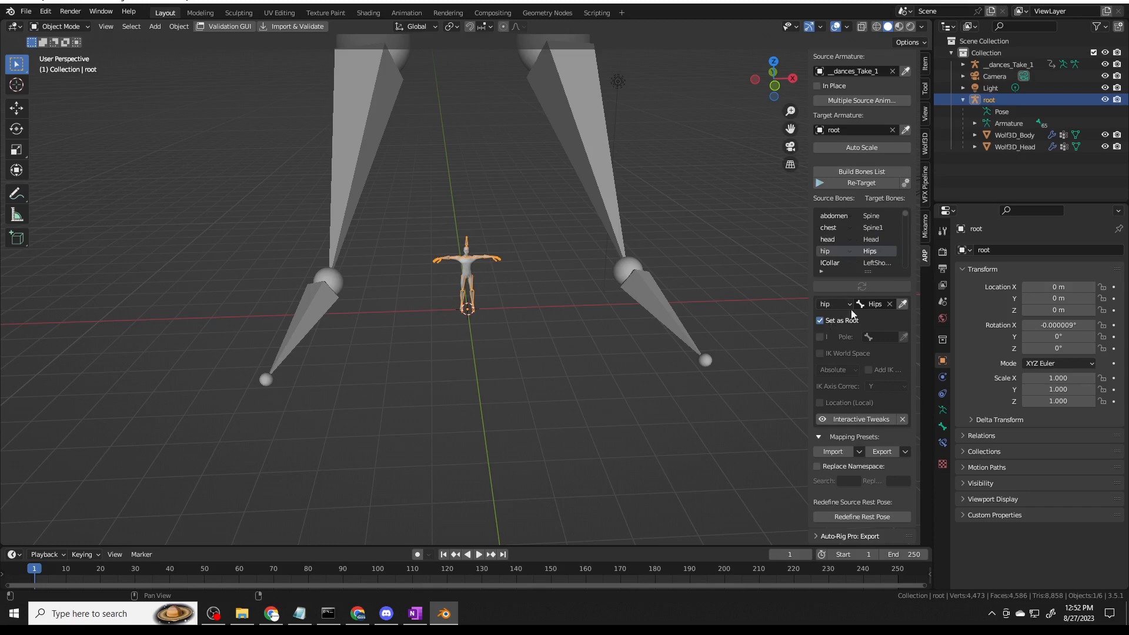
pyautogui.scroll(-8, 857, 248)
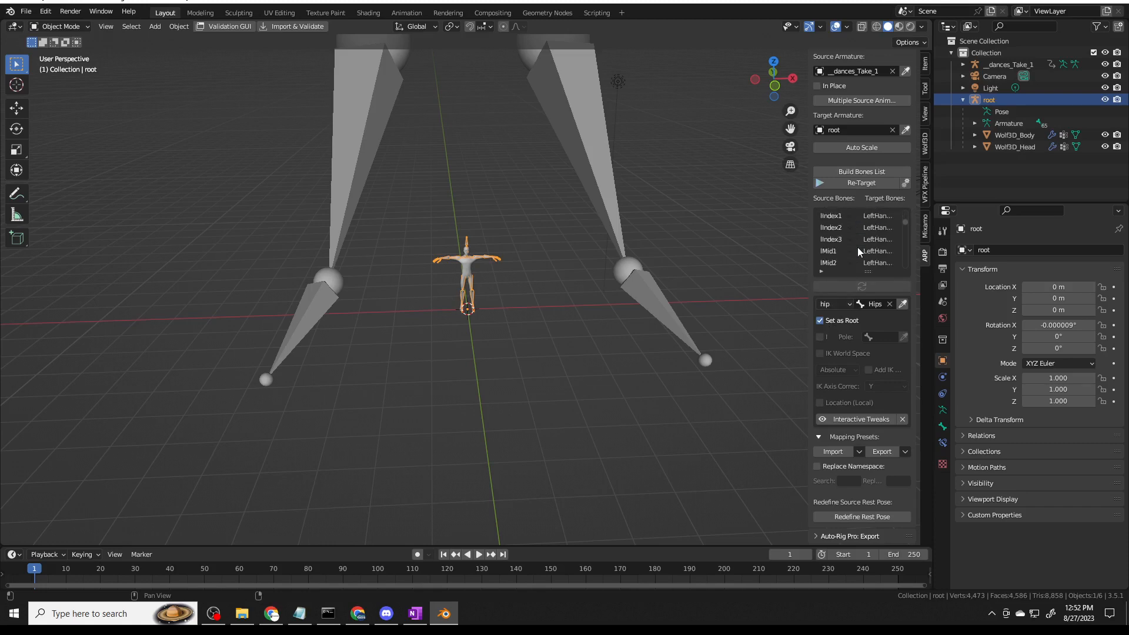
pyautogui.scroll(-20, 858, 247)
pyautogui.scroll(-10, 858, 247)
pyautogui.scroll(12, 858, 247)
pyautogui.scroll(20, 857, 247)
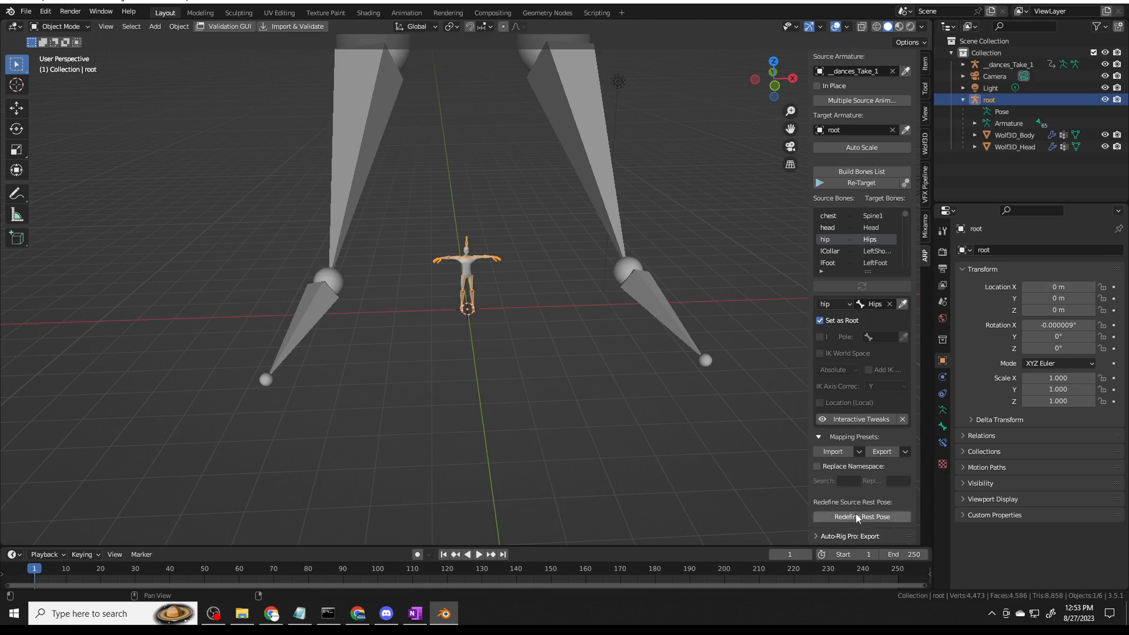
# Auto-scale the source armature to match the character's size.
pyautogui.scroll(-1, 850, 498)
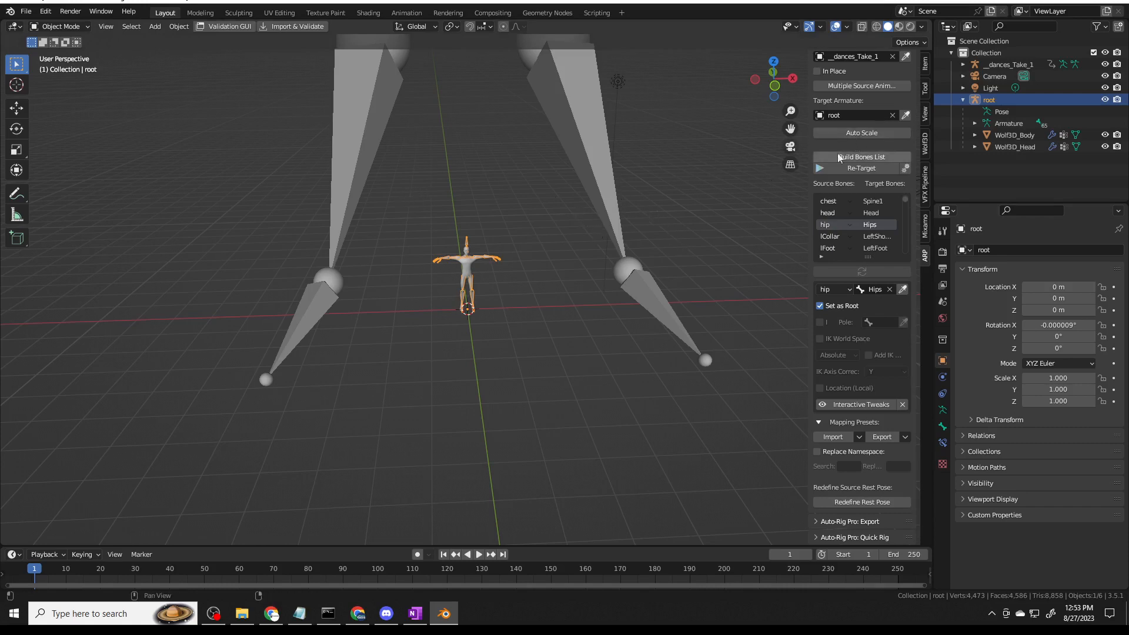
pyautogui.click(866, 134)
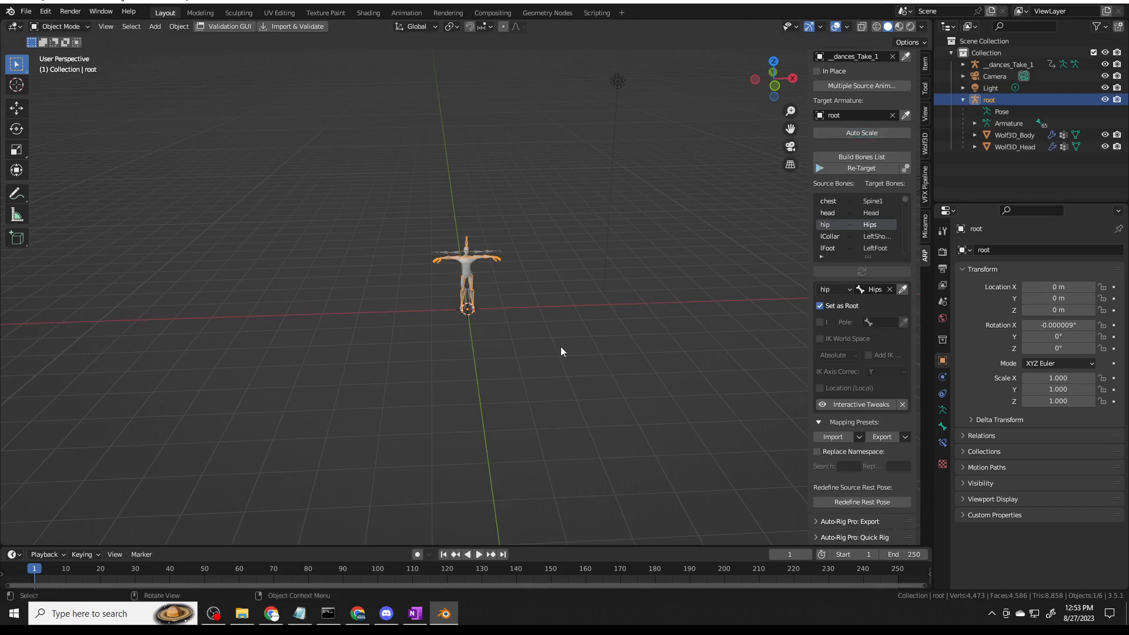
pyautogui.scroll(2, 387, 284)
pyautogui.scroll(4, 399, 259)
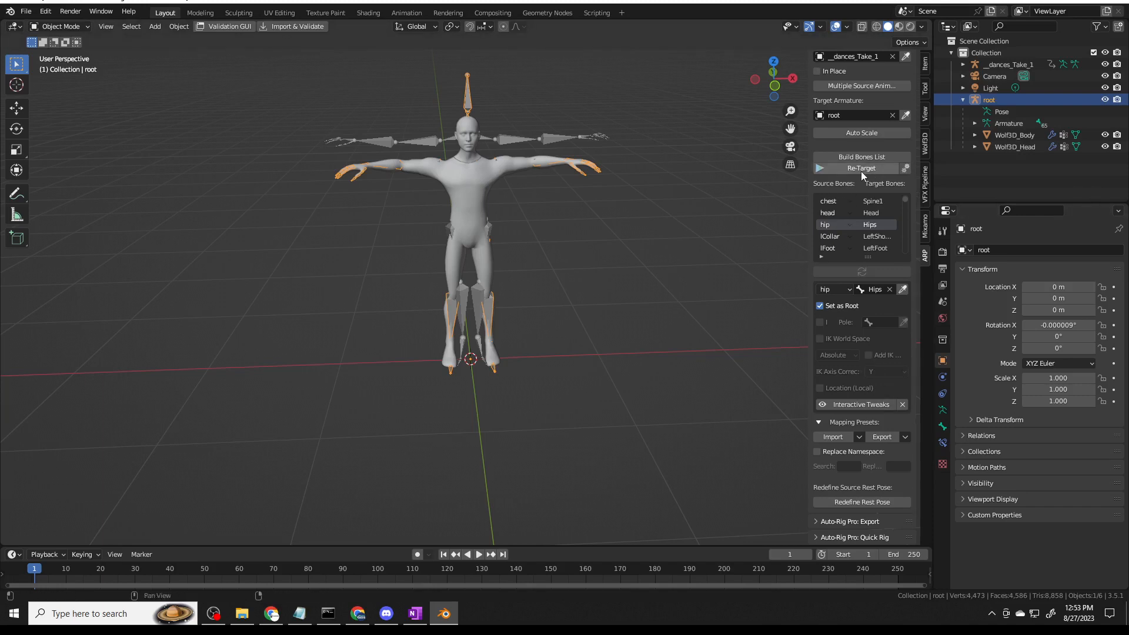
# Re-target the dance onto the character for frames 1 to 762 with linear interpolation, and play back the result.
pyautogui.click(827, 169)
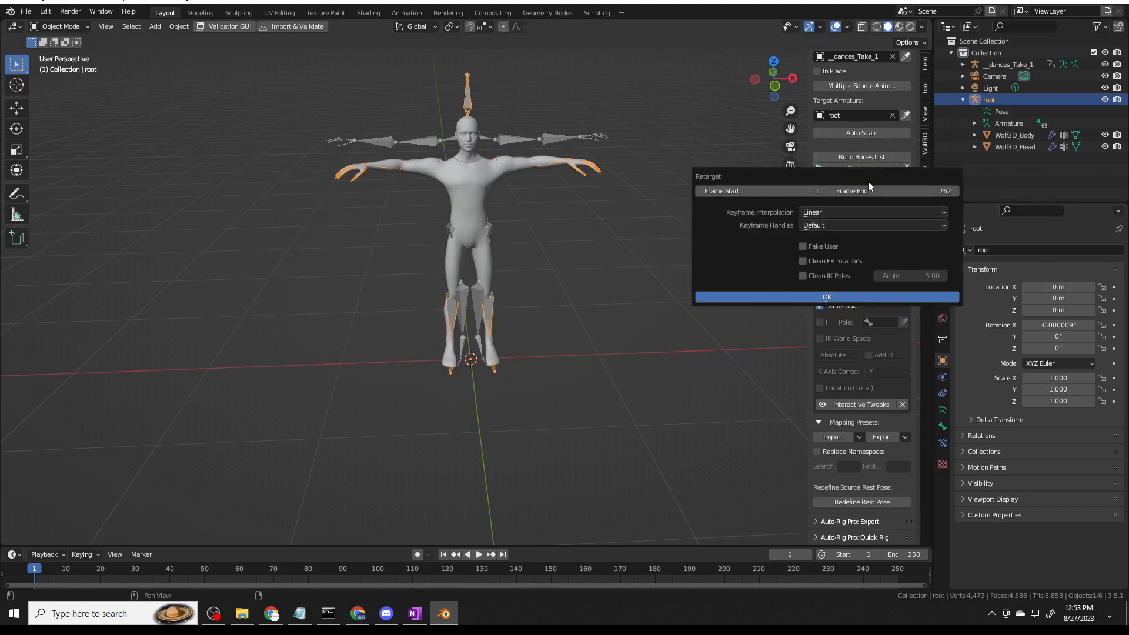
pyautogui.click(834, 301)
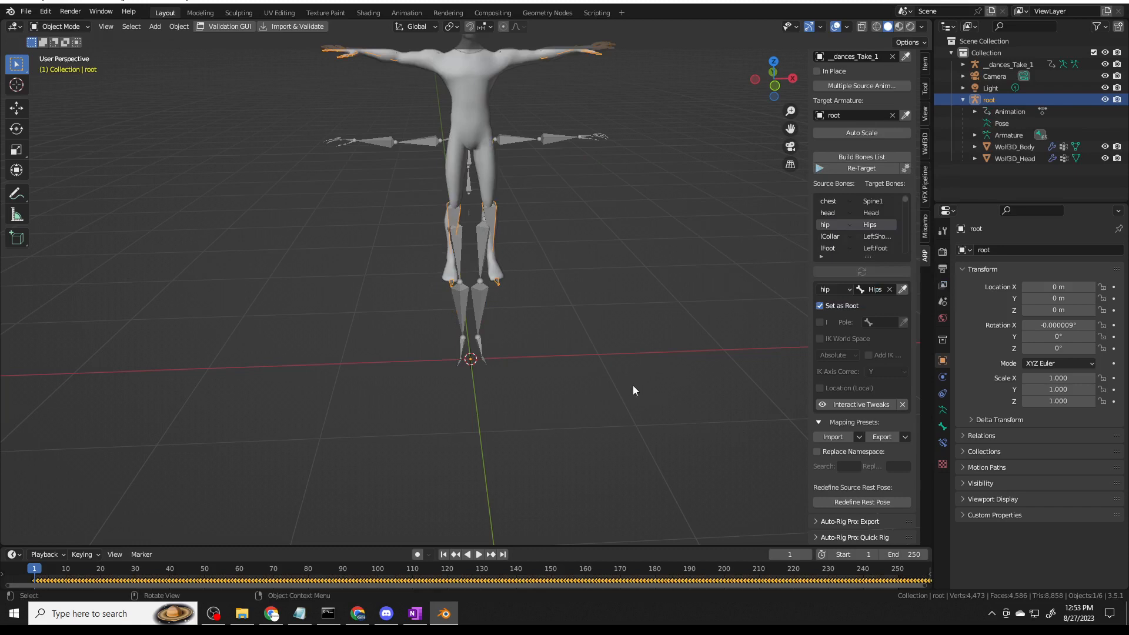
pyautogui.click(479, 555)
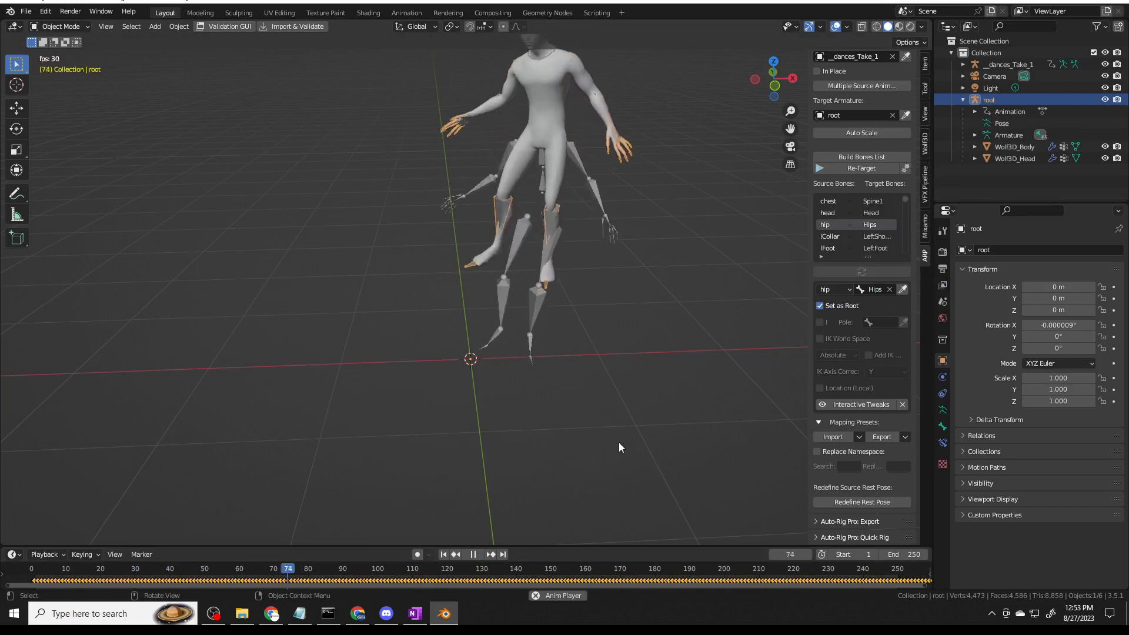
pyautogui.click(469, 555)
pyautogui.click(443, 555)
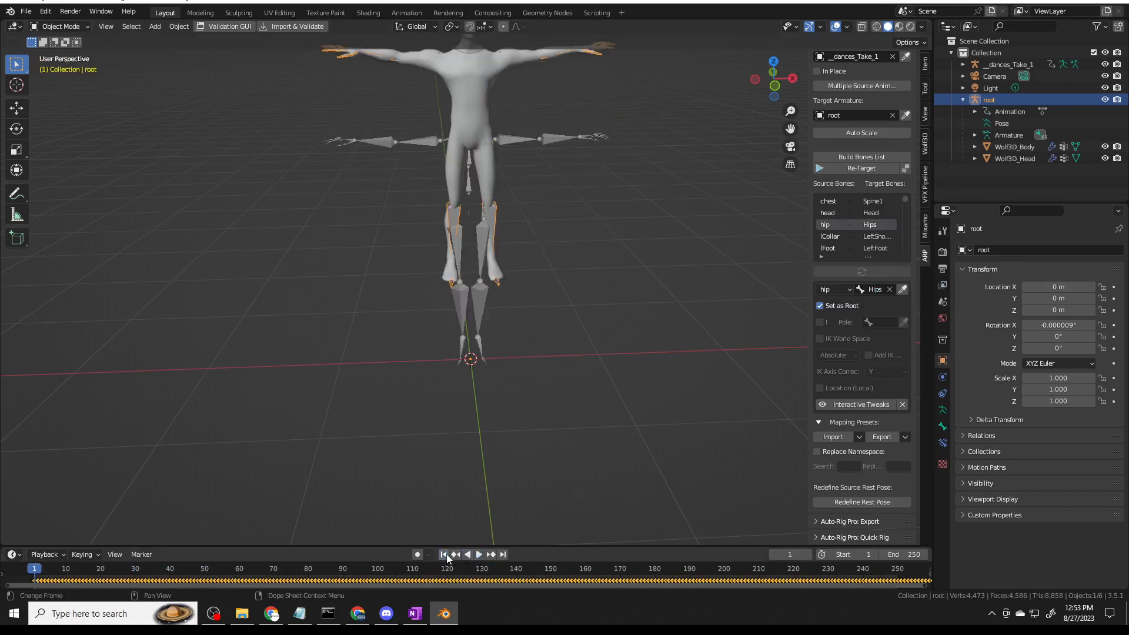
# Enlarge the timeline area and switch it to the Nonlinear Animation editor.
pyautogui.moveTo(543, 546); pyautogui.dragTo(547, 444)
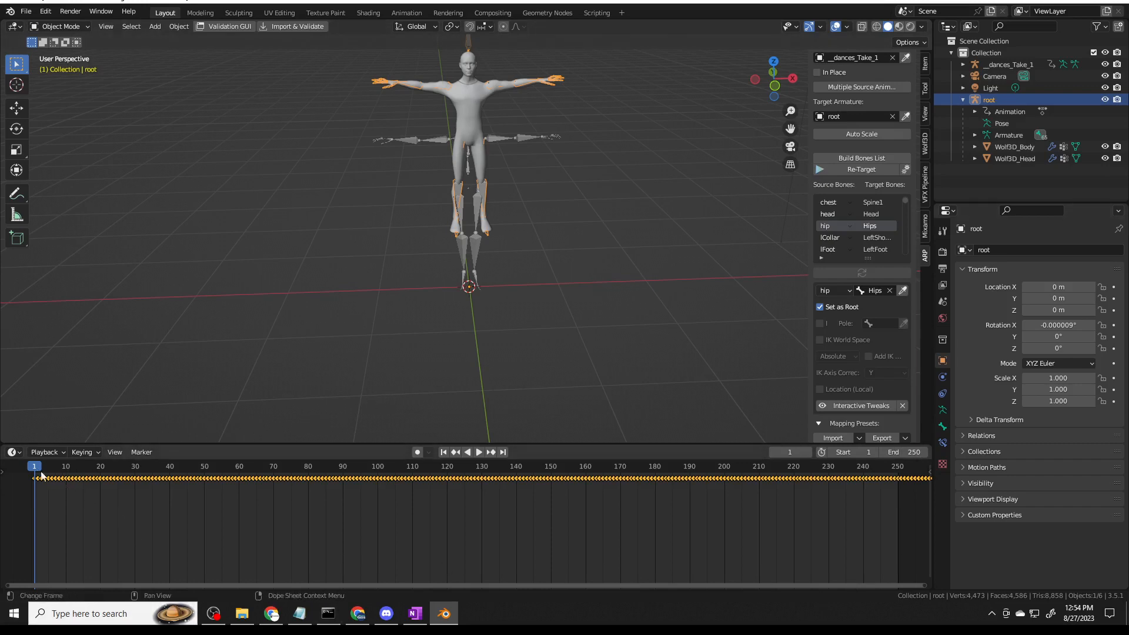
pyautogui.click(22, 453)
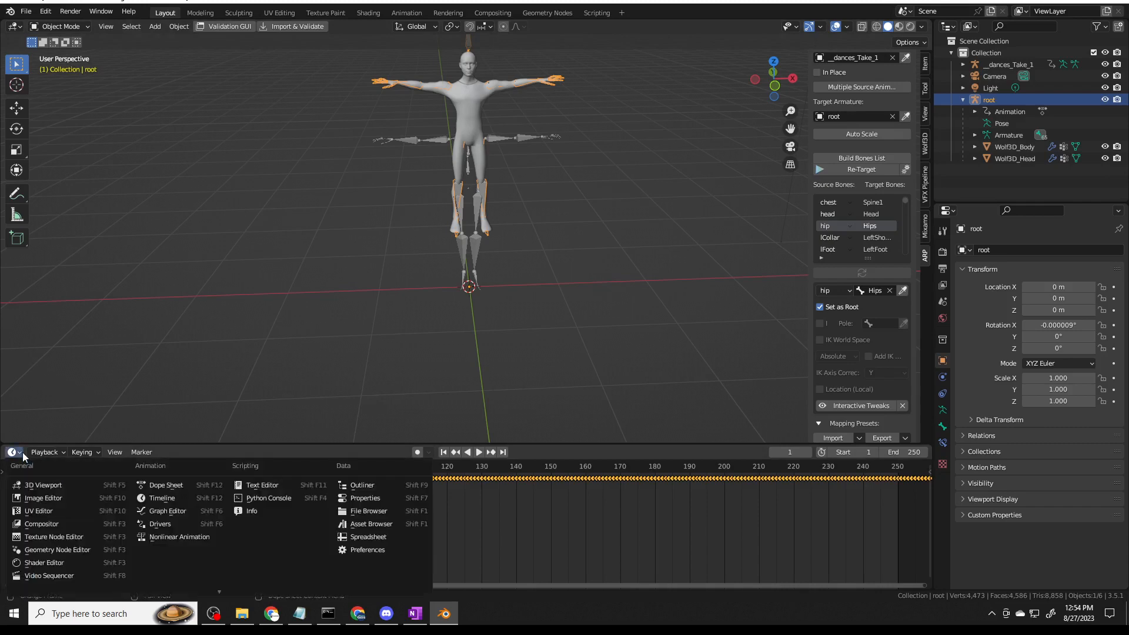
pyautogui.click(179, 537)
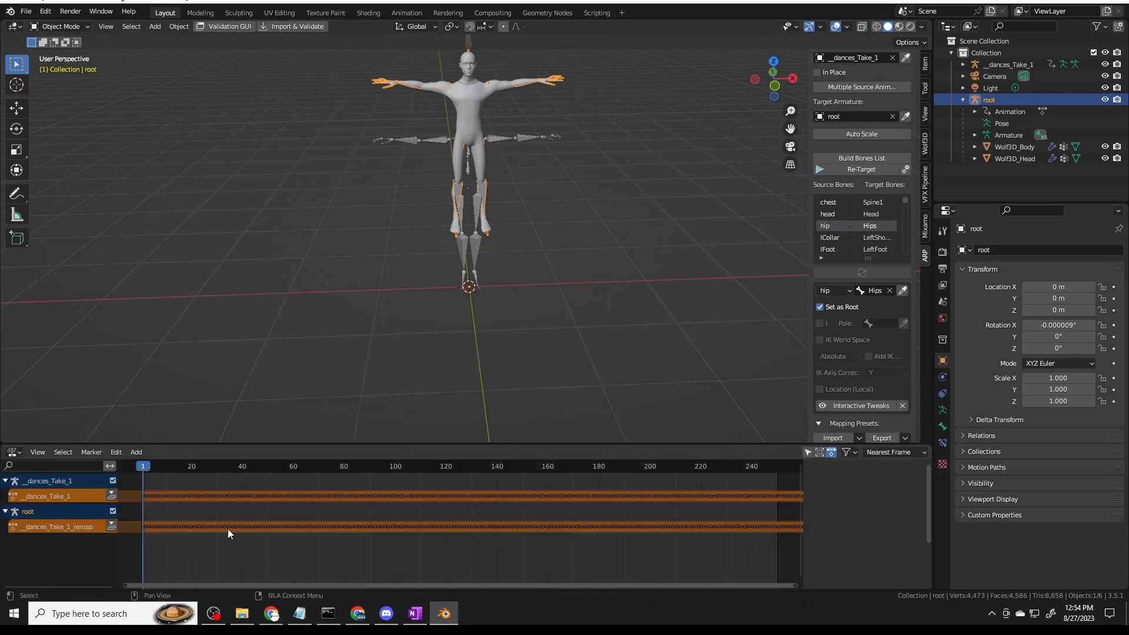
# Push down the actions of both armatures into NLA strips, and delete the source armature's __dances_Take_1 strip.
pyautogui.click(111, 496)
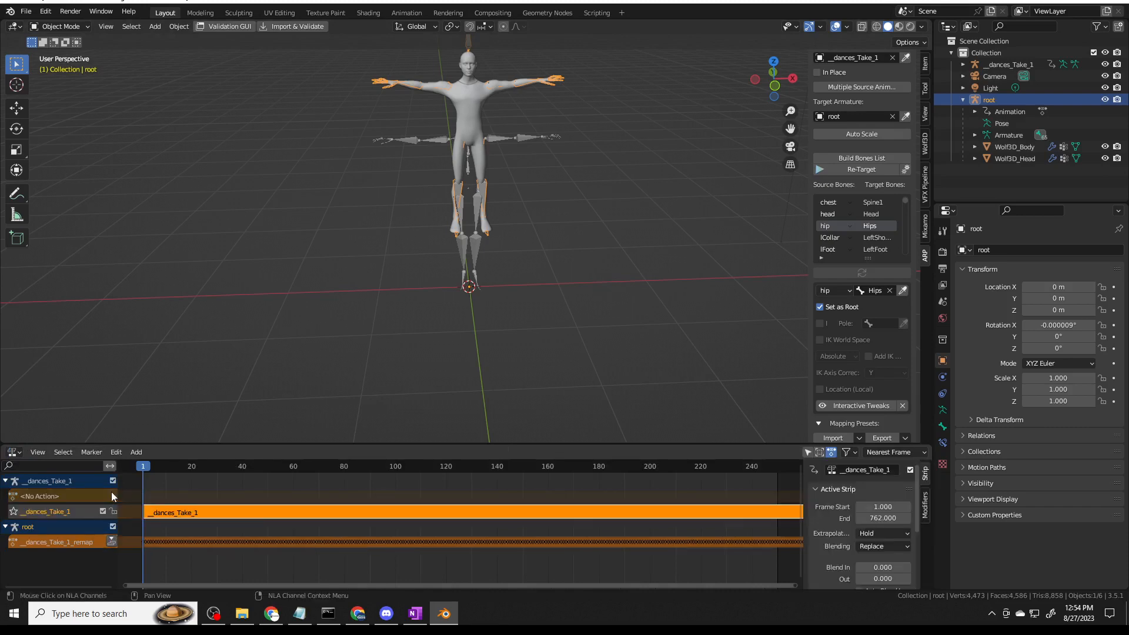
pyautogui.click(112, 540)
pyautogui.scroll(-1, 177, 538)
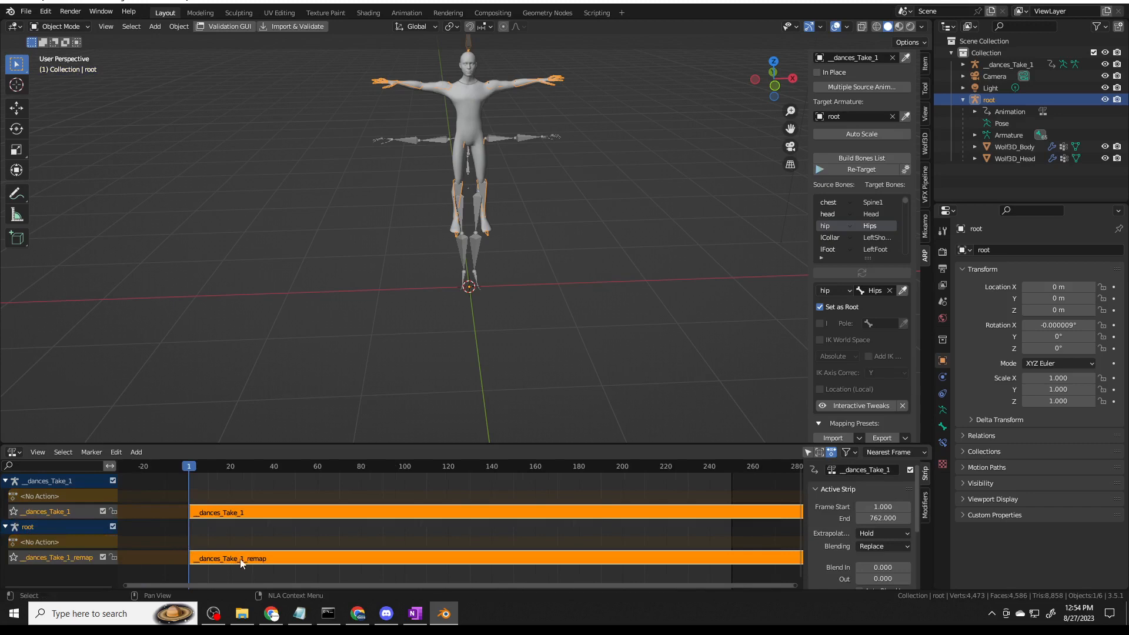
pyautogui.scroll(1, 206, 556)
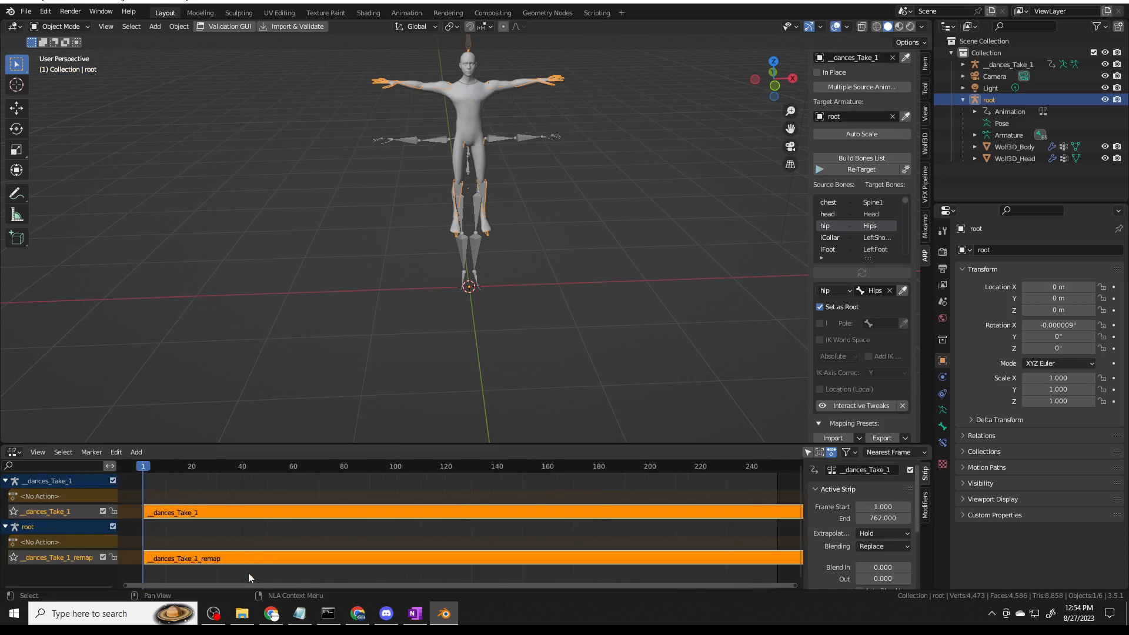
pyautogui.click(227, 514)
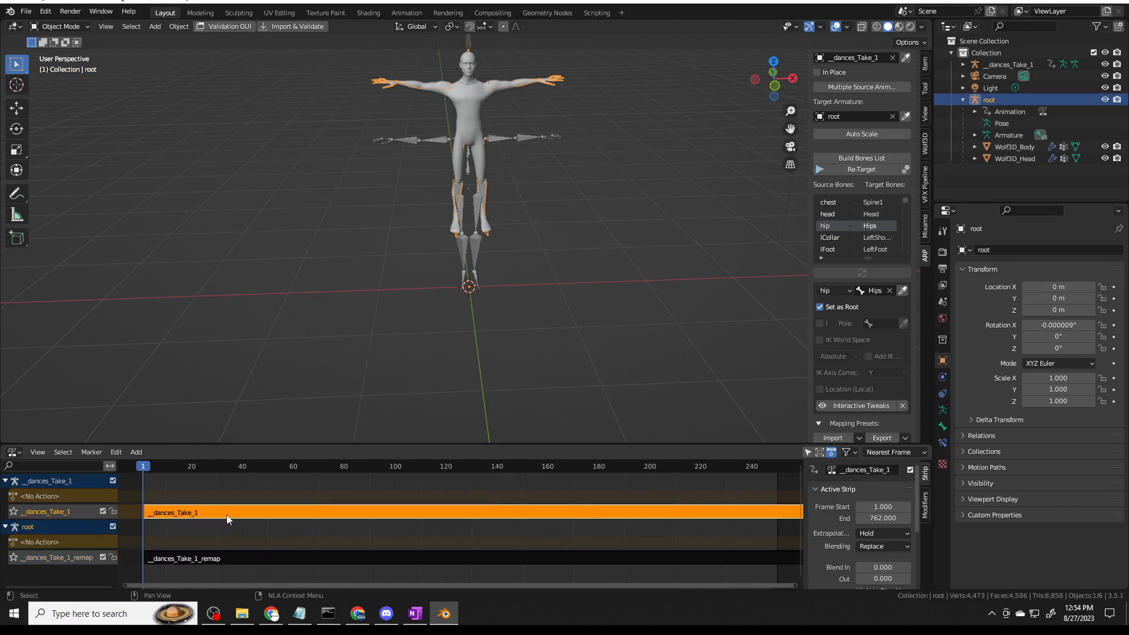
pyautogui.press('x')
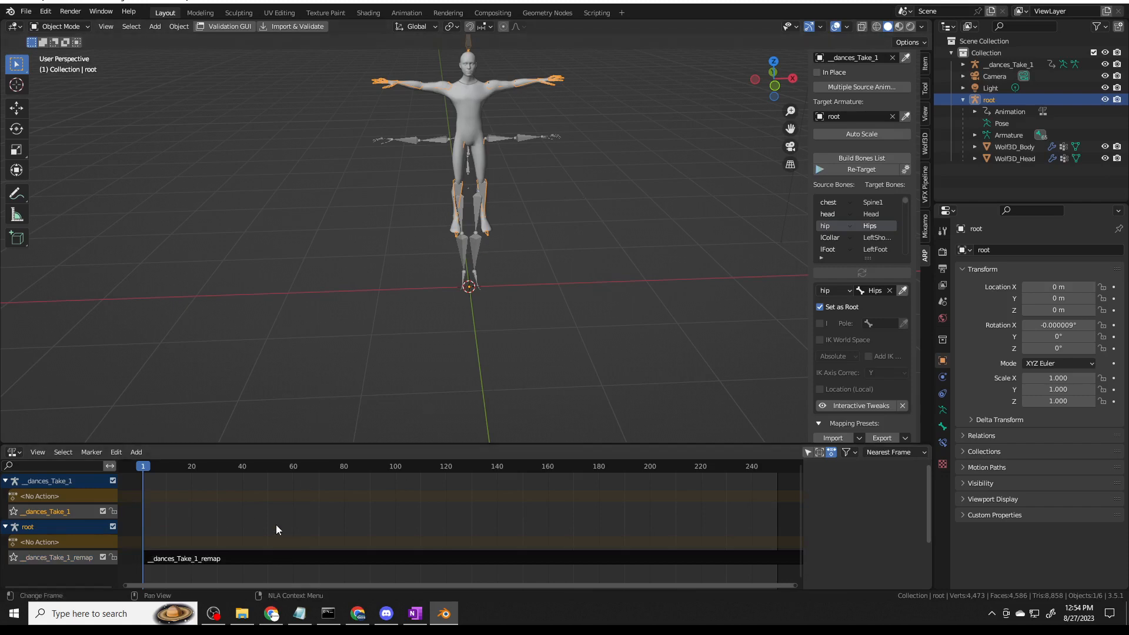
# Snap the __dances_Take_1_remap strip to the current frame and set its track to solo.
pyautogui.click(236, 562)
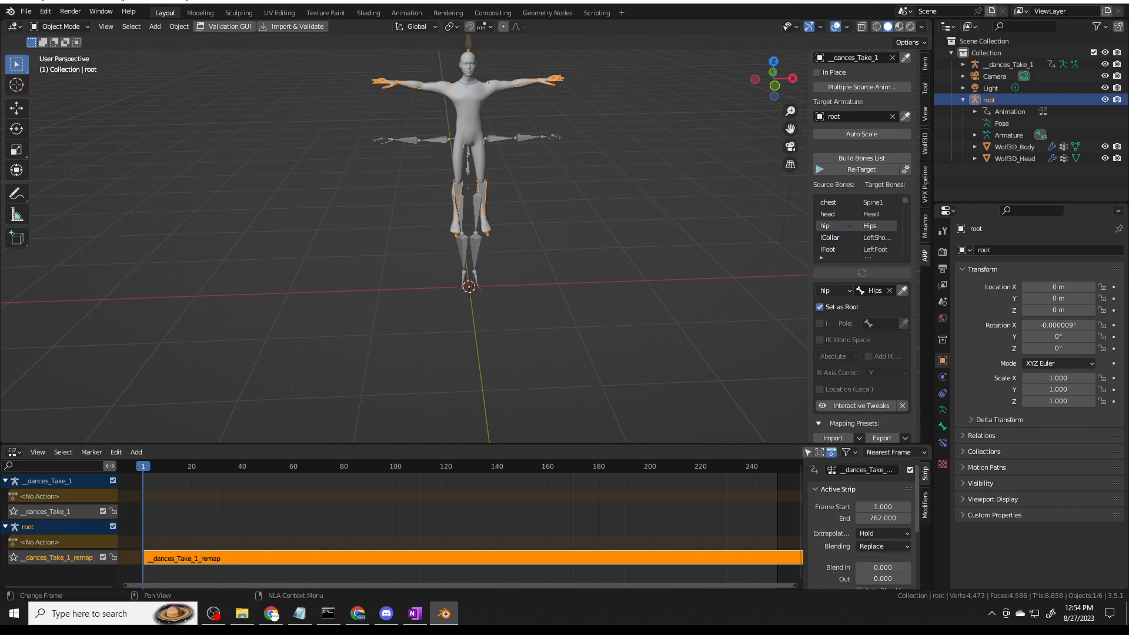
pyautogui.rightClick(273, 558)
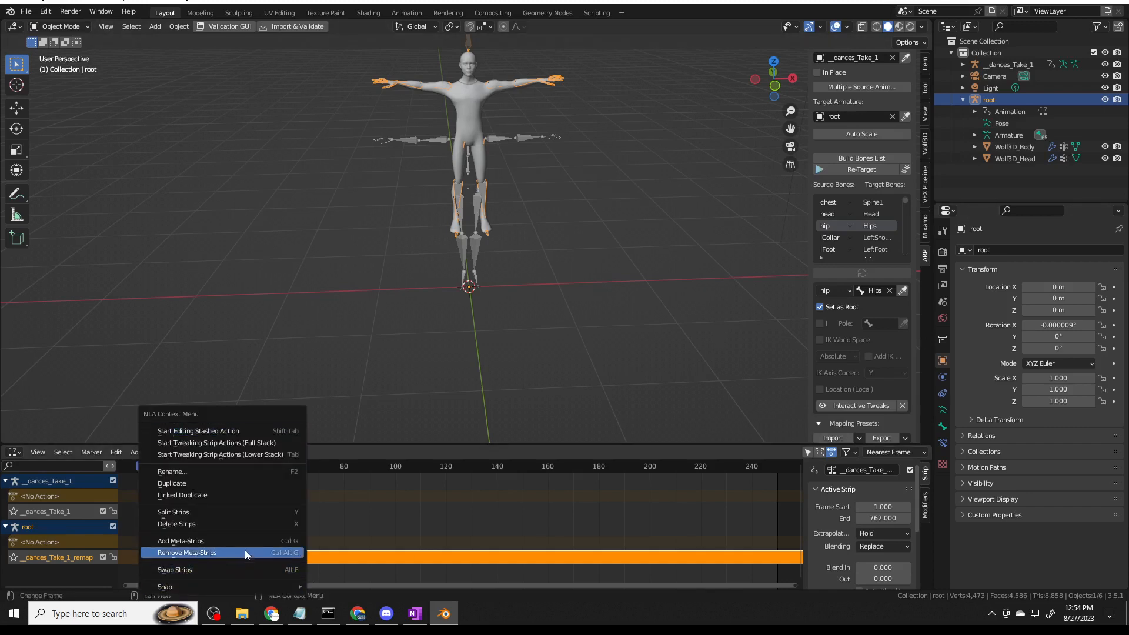
pyautogui.moveTo(264, 593)
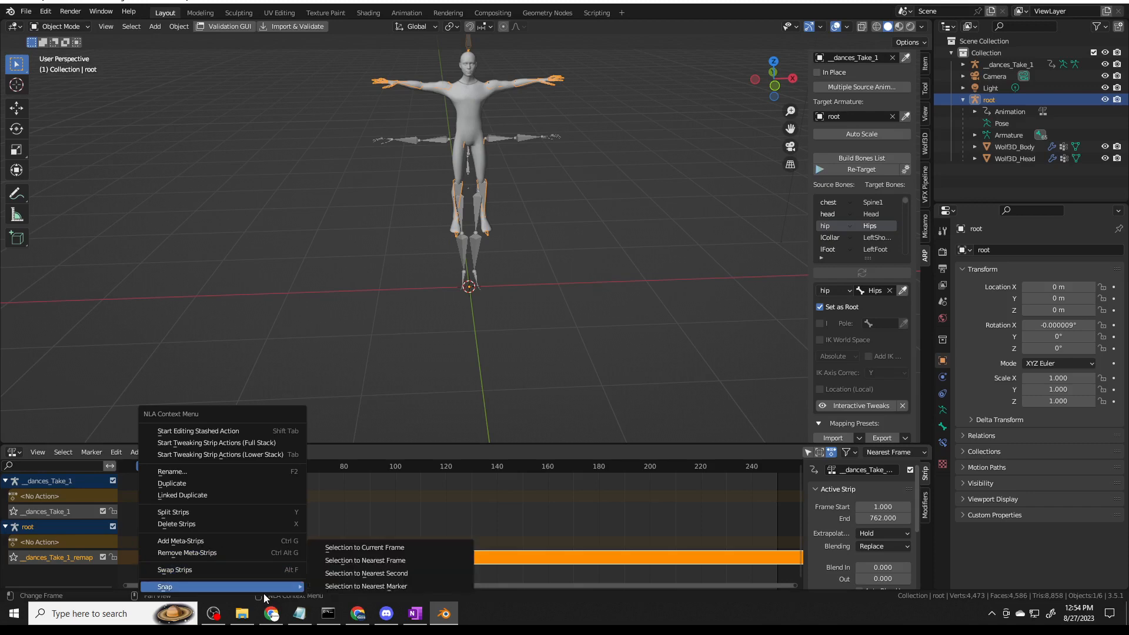
pyautogui.click(365, 548)
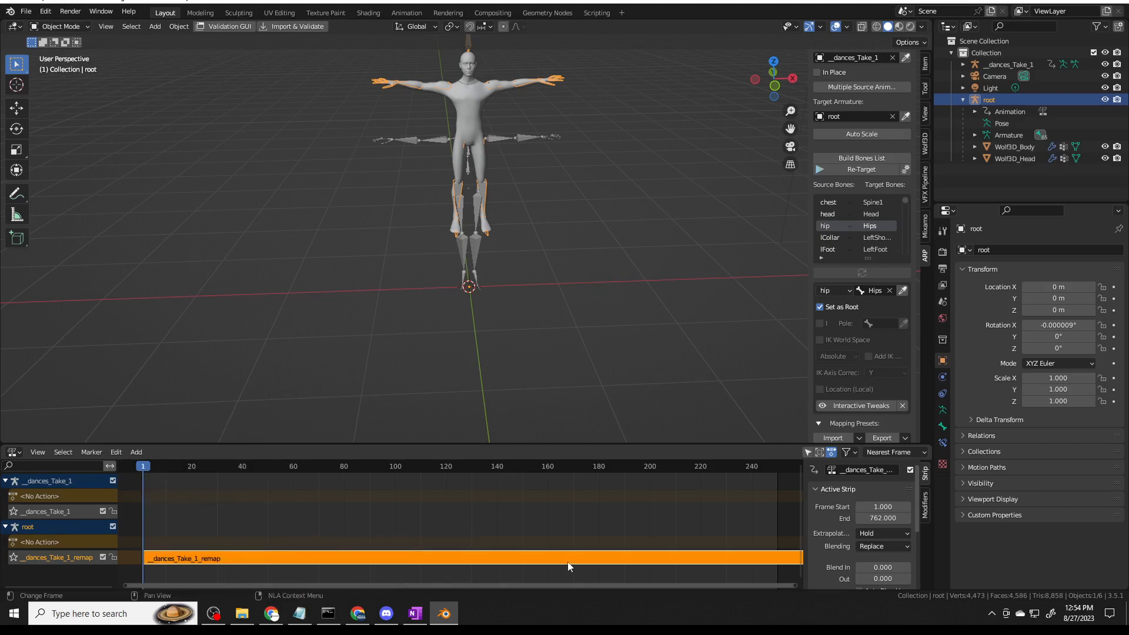
pyautogui.click(13, 557)
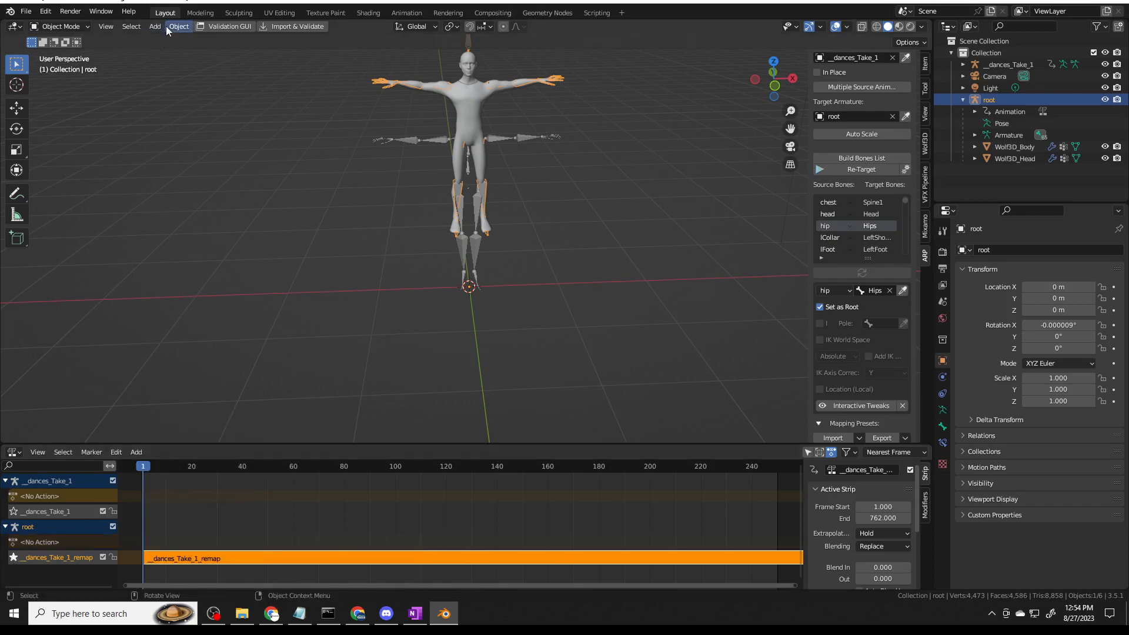
# In Pose Mode, bake the root armature's action for the selected bones from frame 1 to 762, with Pose as bake data.
pyautogui.click(80, 26)
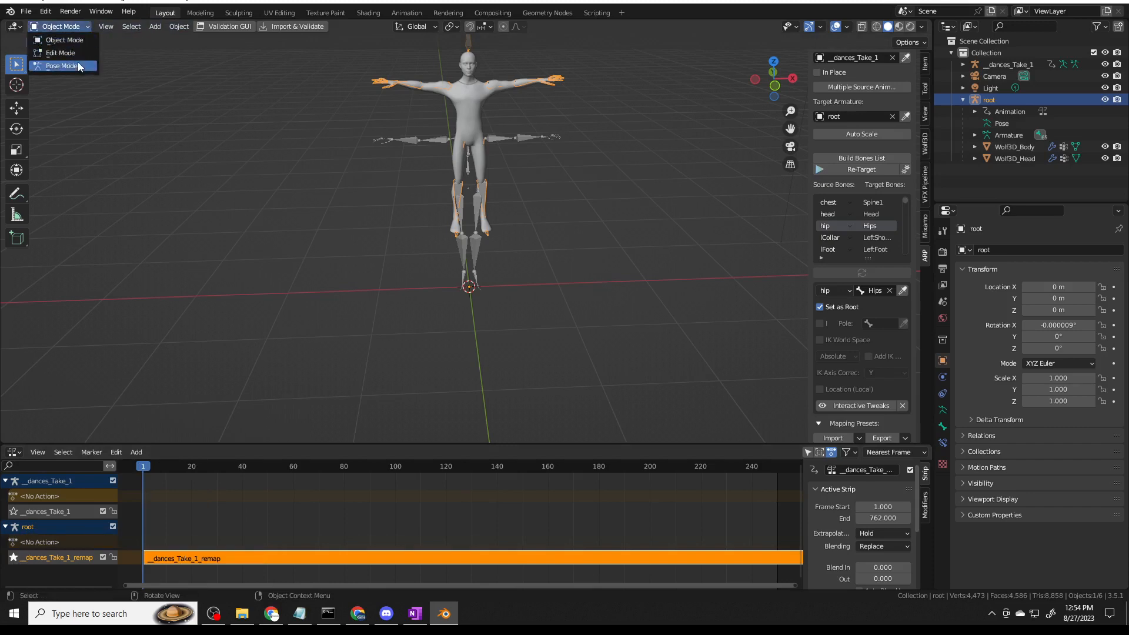
pyautogui.click(78, 65)
pyautogui.click(158, 27)
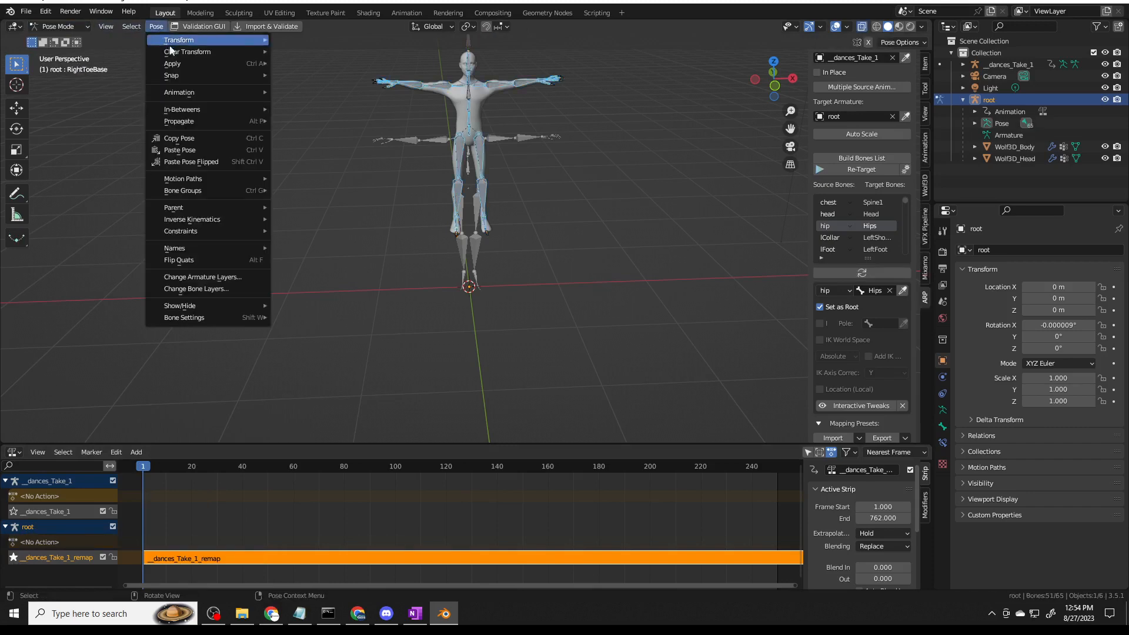
pyautogui.moveTo(203, 92)
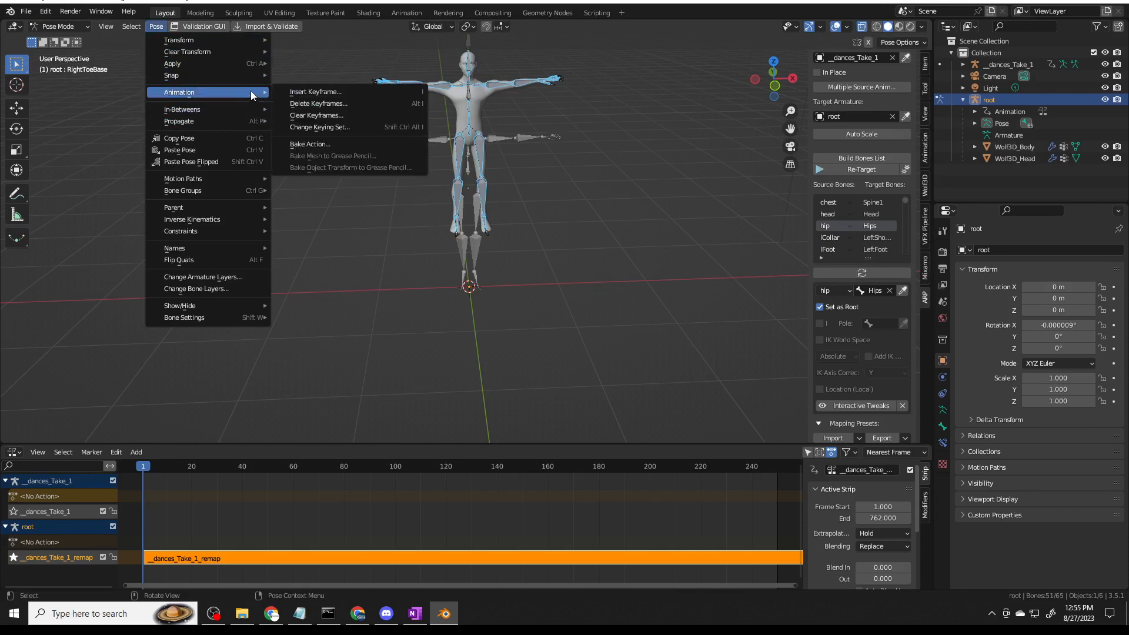
pyautogui.click(335, 144)
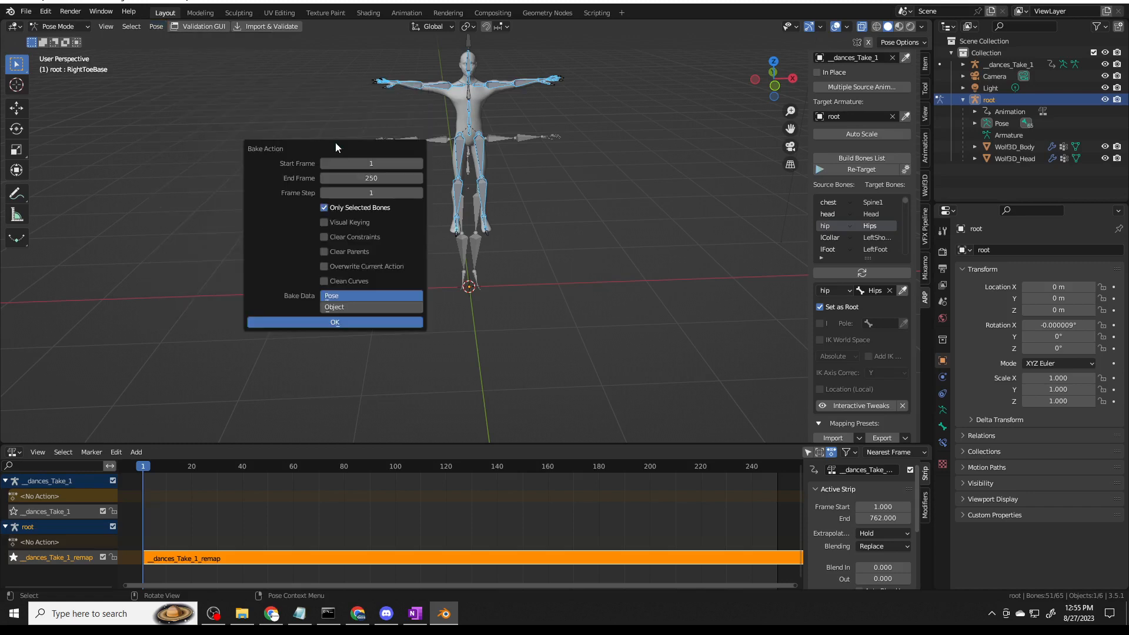
pyautogui.click(388, 179)
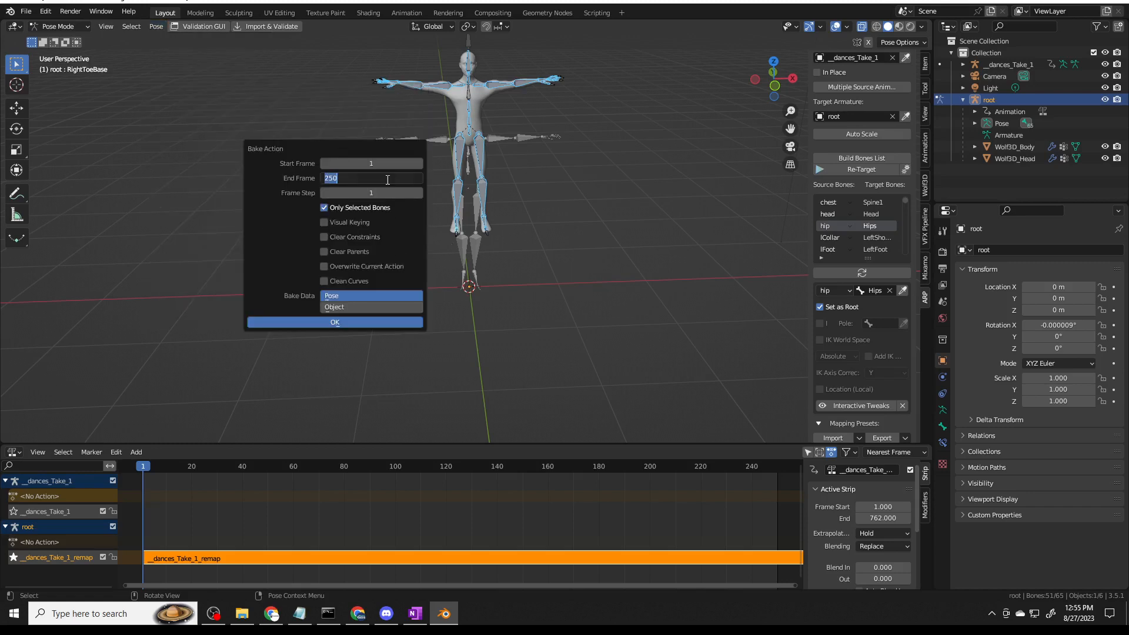
pyautogui.write('762')
pyautogui.click(337, 325)
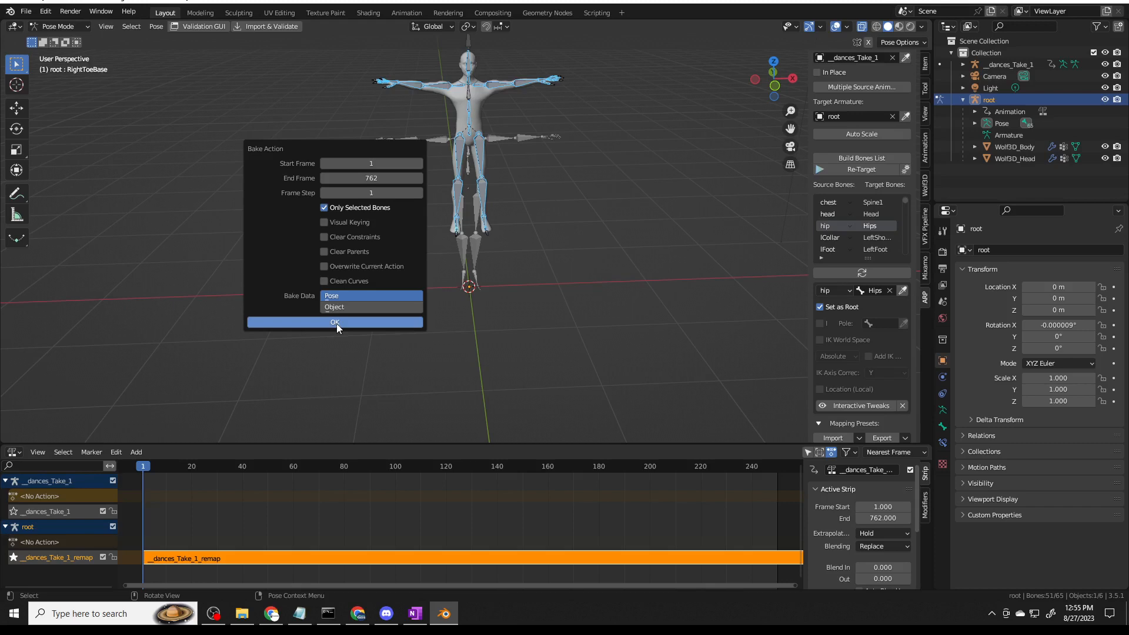
# Run the bake on the root armature and push the baked action down into its own NLA strip.
pyautogui.click(337, 323)
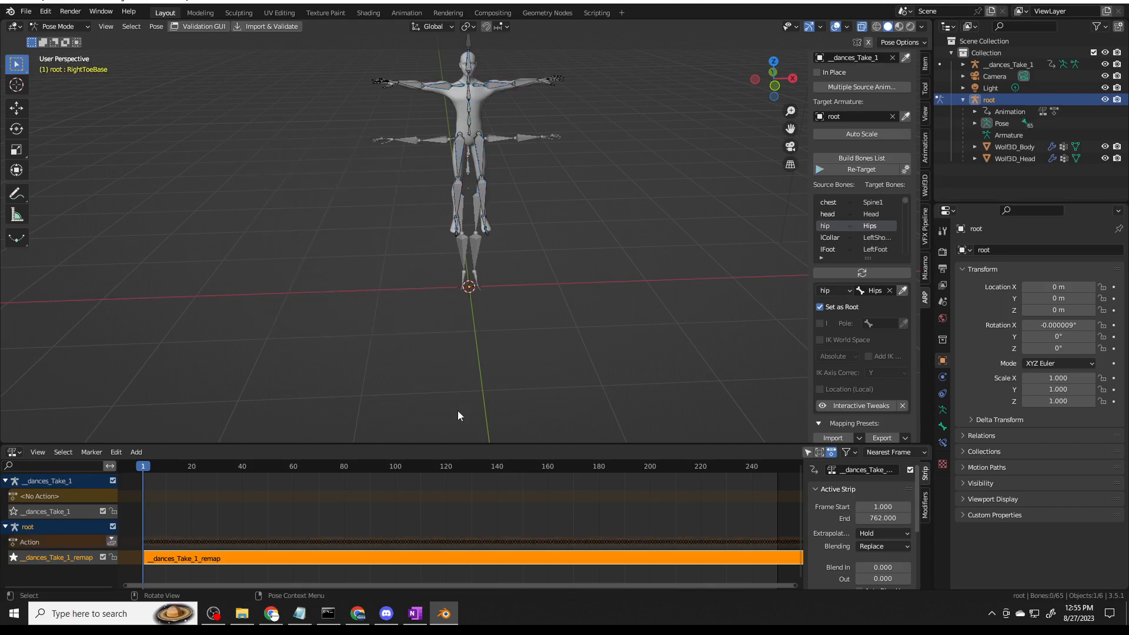
pyautogui.scroll(-1, 490, 471)
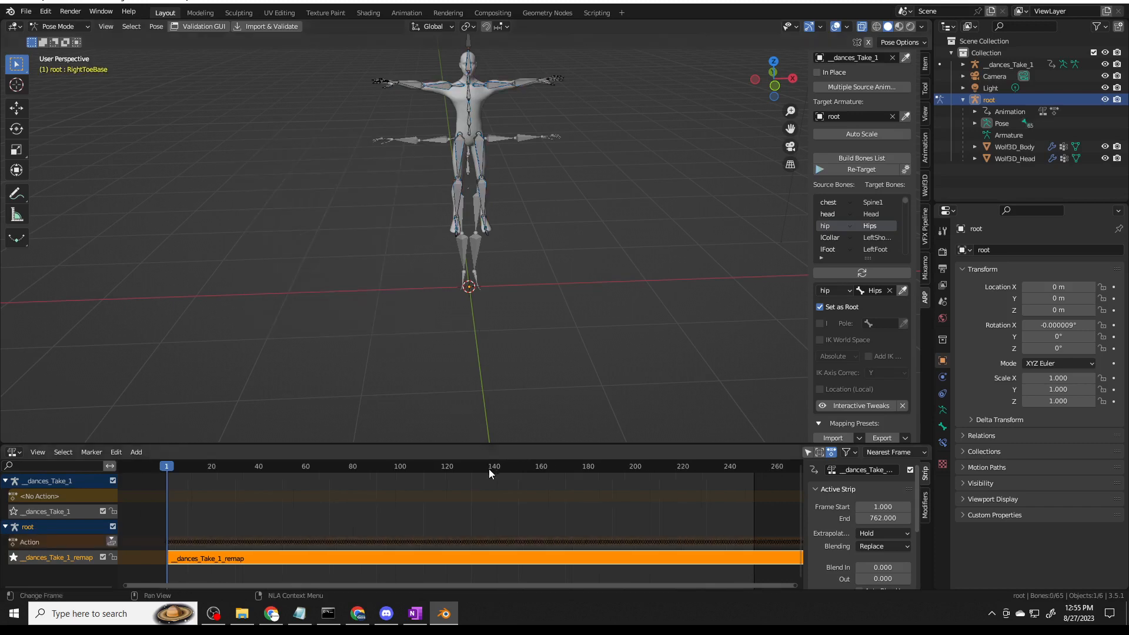
pyautogui.click(196, 545)
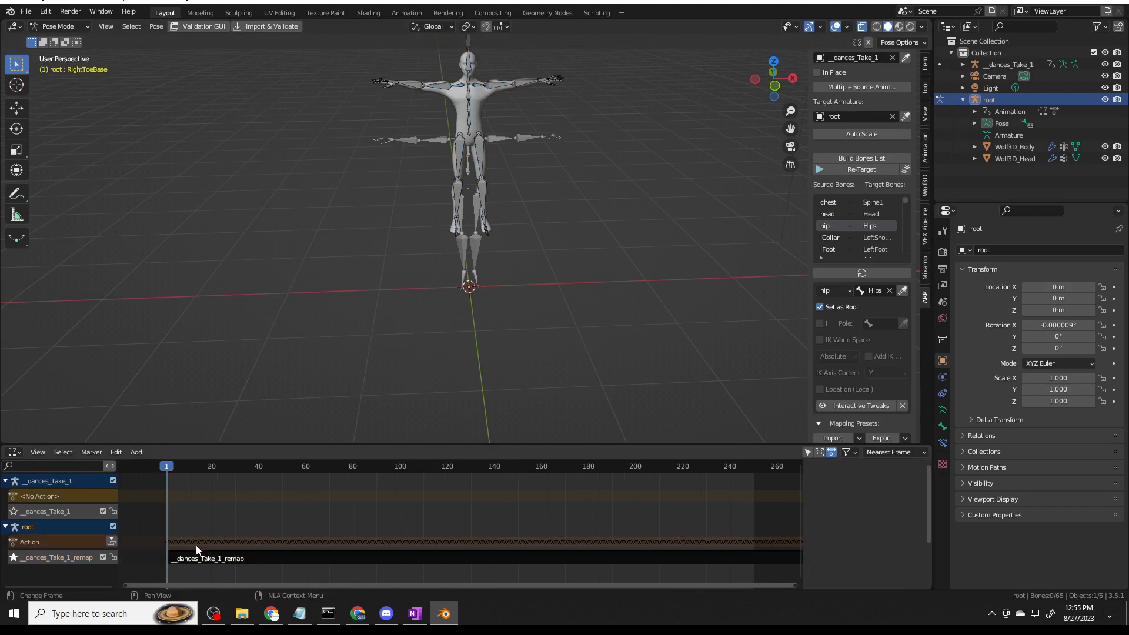
pyautogui.click(112, 541)
pyautogui.press('Home')
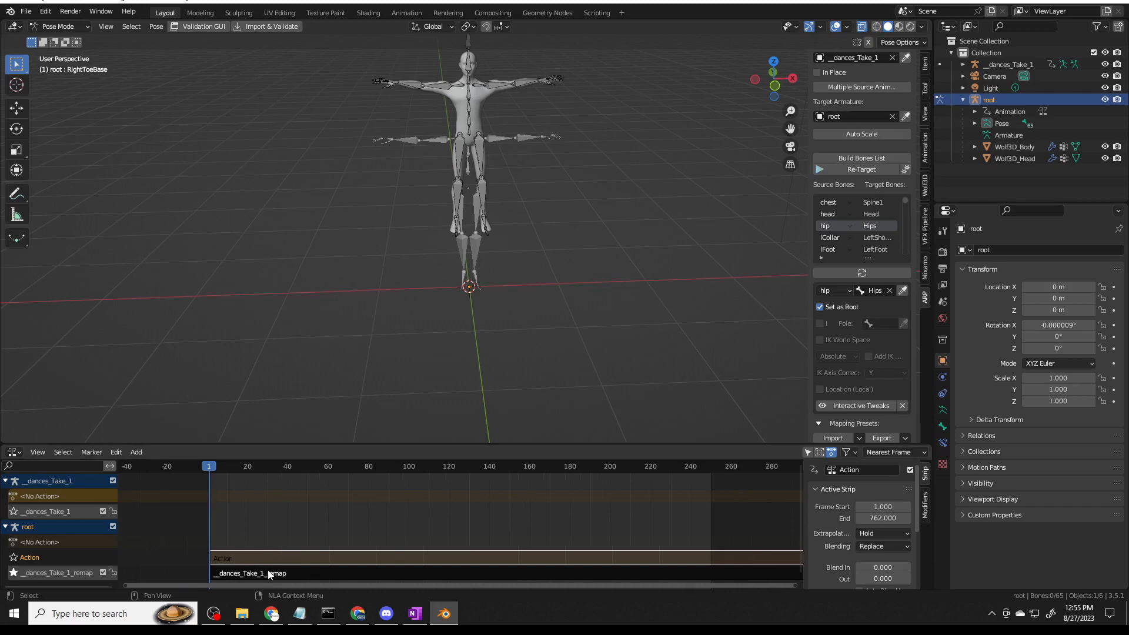
# Delete the root armature's __dances_Take_1_remap strip and select the baked Action strip.
pyautogui.click(267, 574)
pyautogui.rightClick(267, 574)
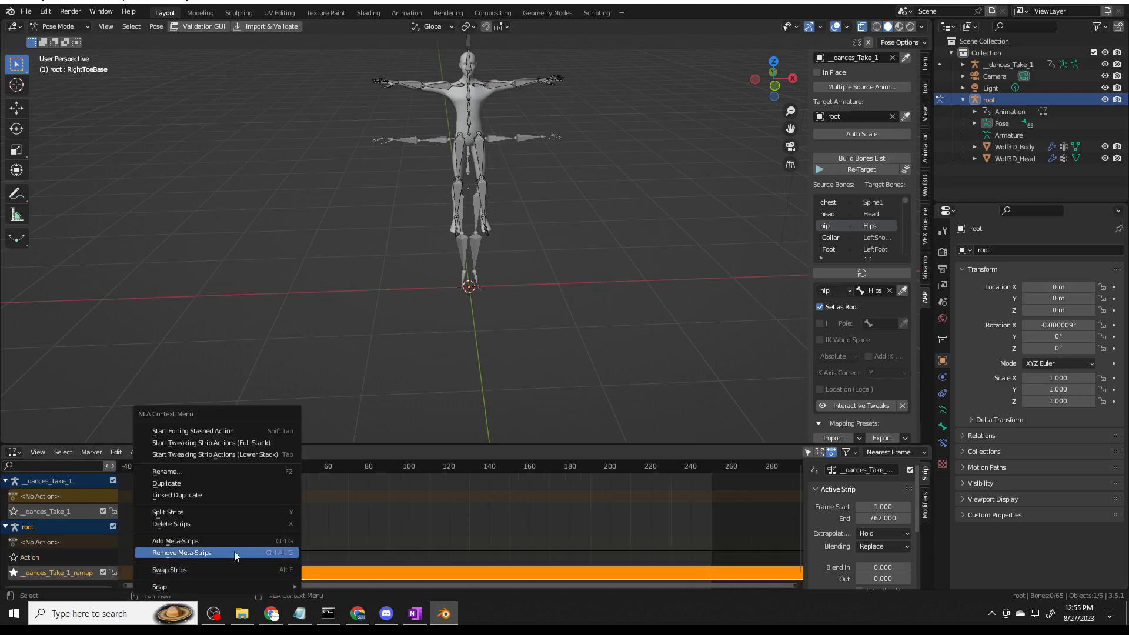
pyautogui.click(190, 524)
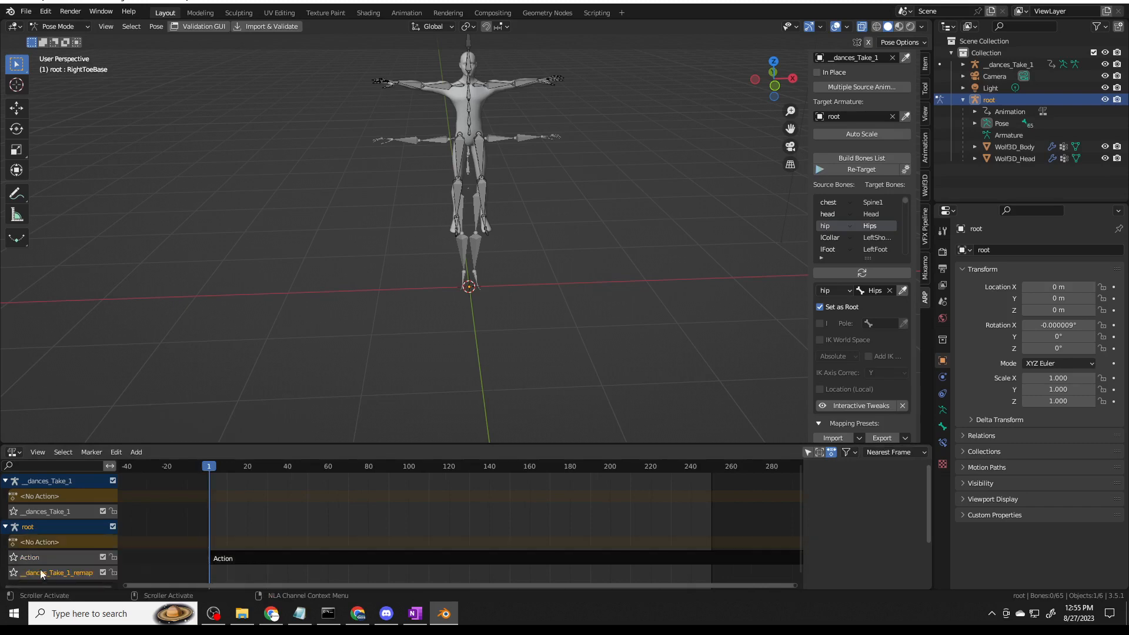
pyautogui.click(261, 560)
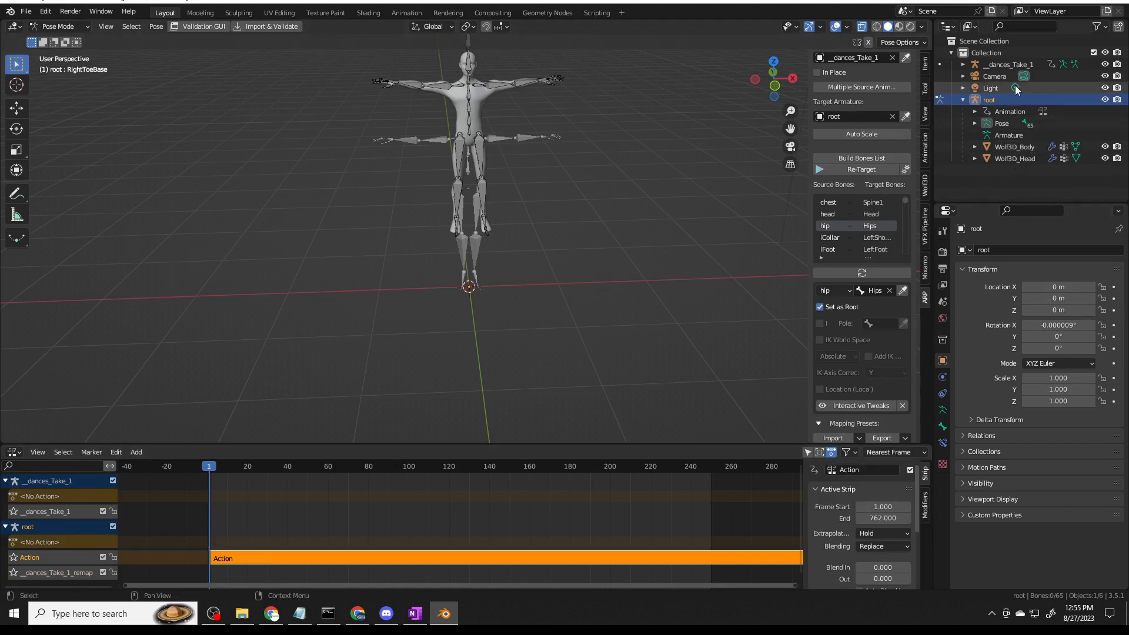
# Select root with its Wolf3D_Body and Wolf3D_Head meshes, and prepare an FBX export named RPMDamcer.fbx in the myAnimations folder.
pyautogui.keyDown('shift'); pyautogui.click(1005, 157); pyautogui.keyUp('shift')
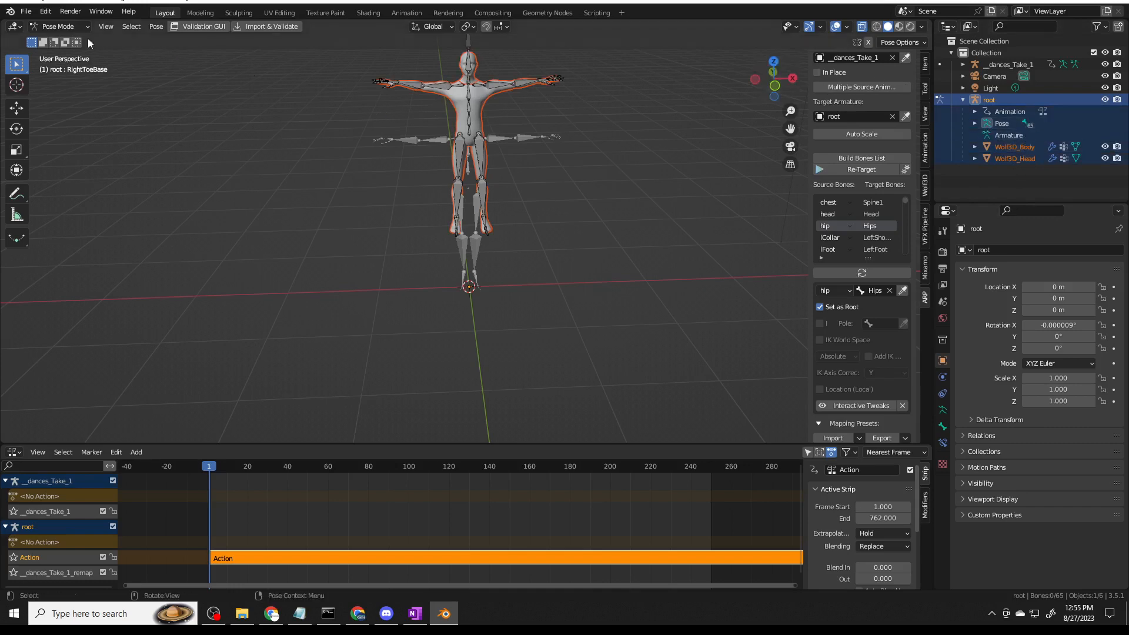
pyautogui.click(26, 11)
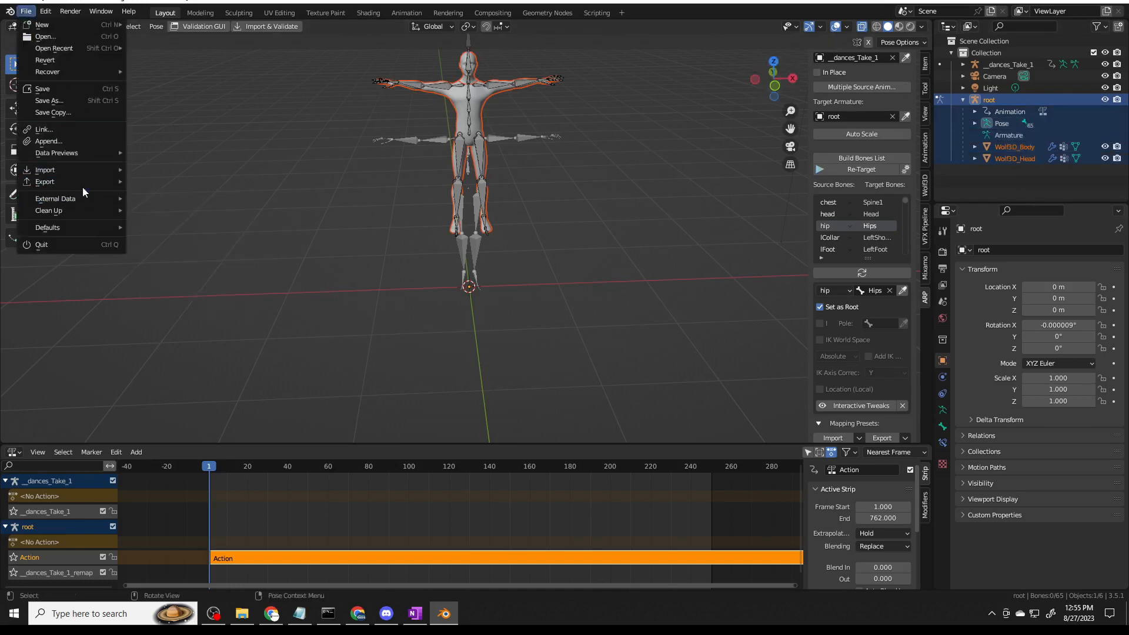
pyautogui.moveTo(81, 181)
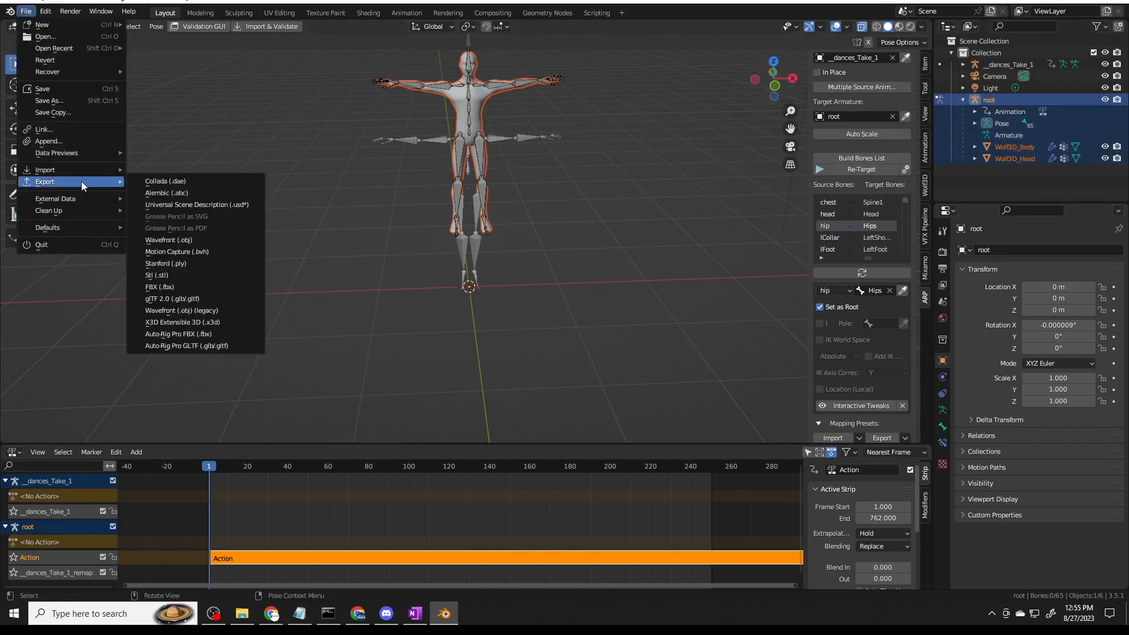
pyautogui.click(182, 291)
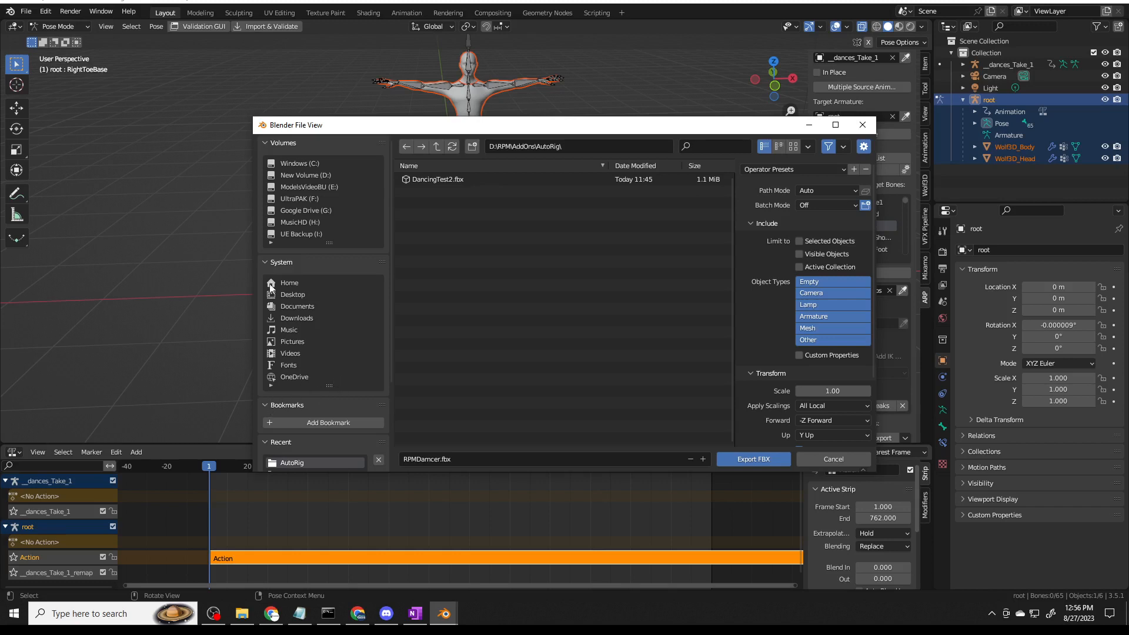
pyautogui.click(269, 262)
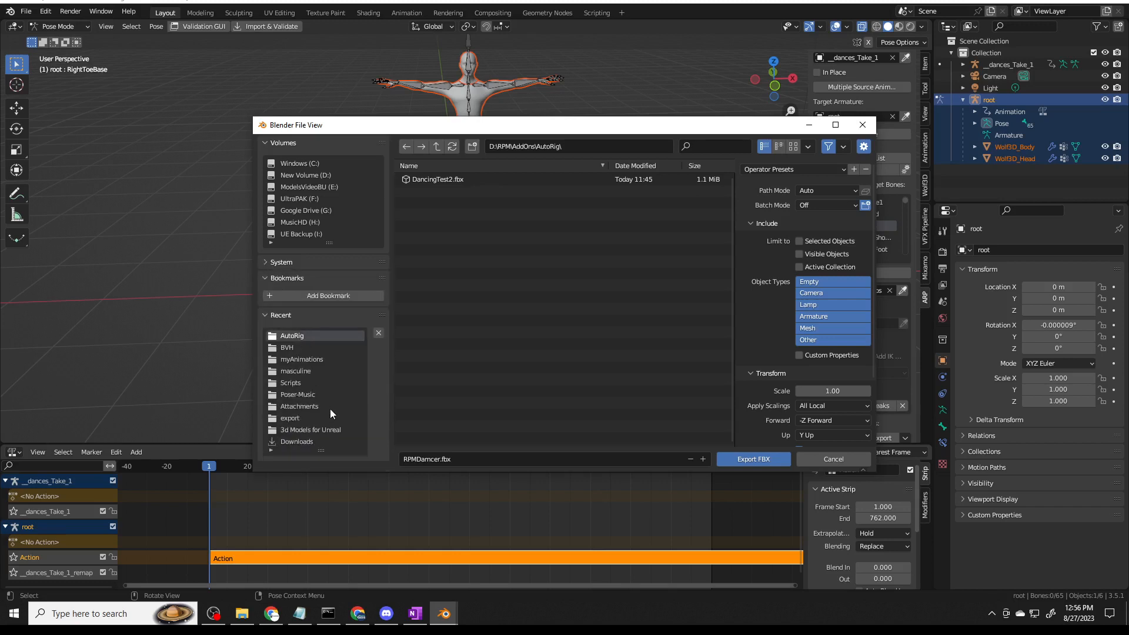
pyautogui.click(313, 362)
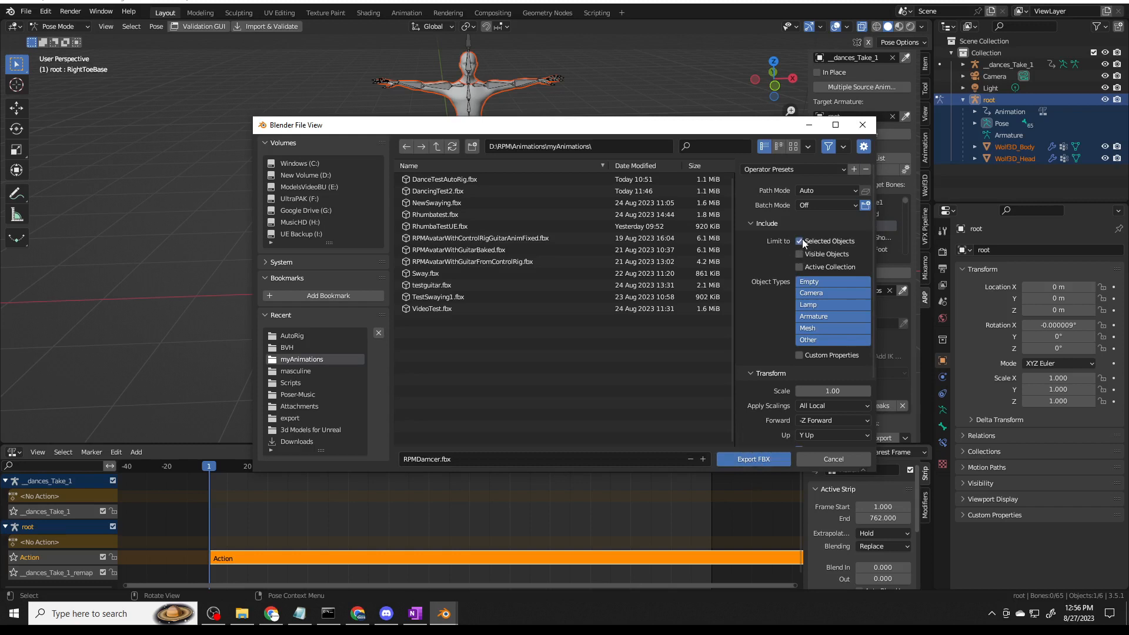
# Export the FBX limited to selected objects of types Armature and Mesh, with All Actions disabled under Bake Animation.
pyautogui.click(817, 314)
pyautogui.keyDown('shift'); pyautogui.click(817, 326); pyautogui.keyUp('shift')
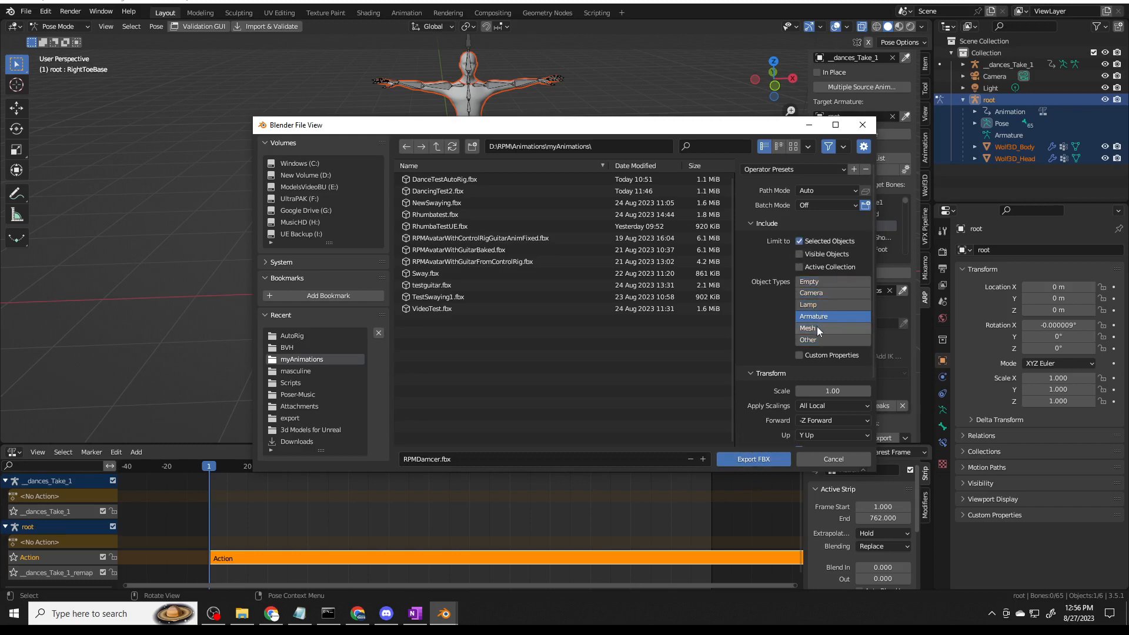
pyautogui.scroll(-3, 817, 326)
pyautogui.scroll(-1, 816, 326)
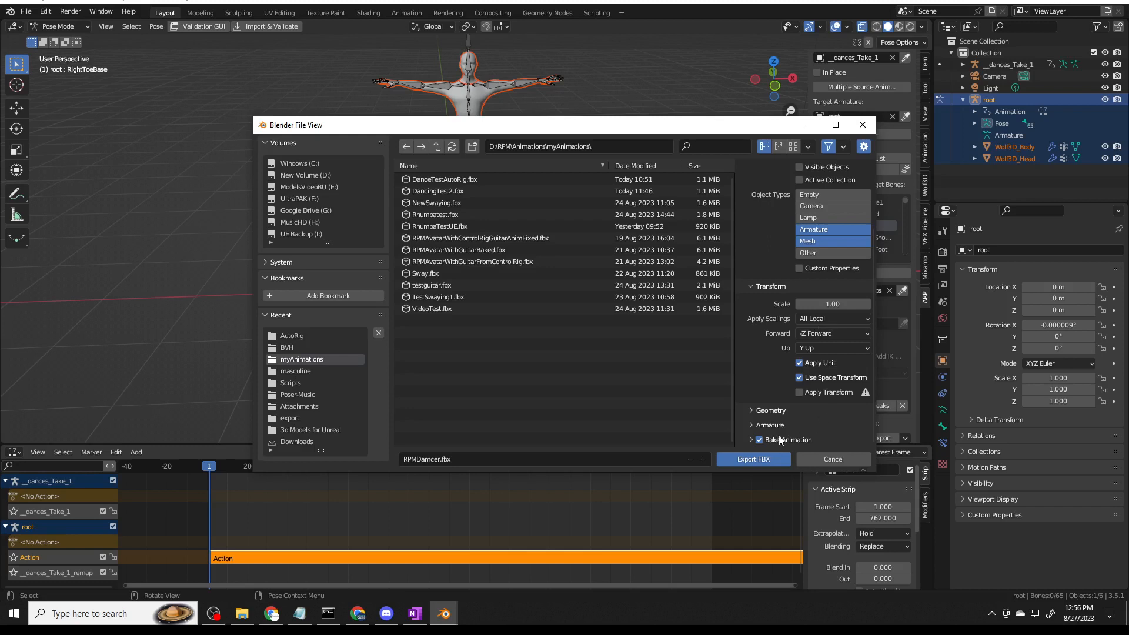
pyautogui.scroll(-5, 771, 438)
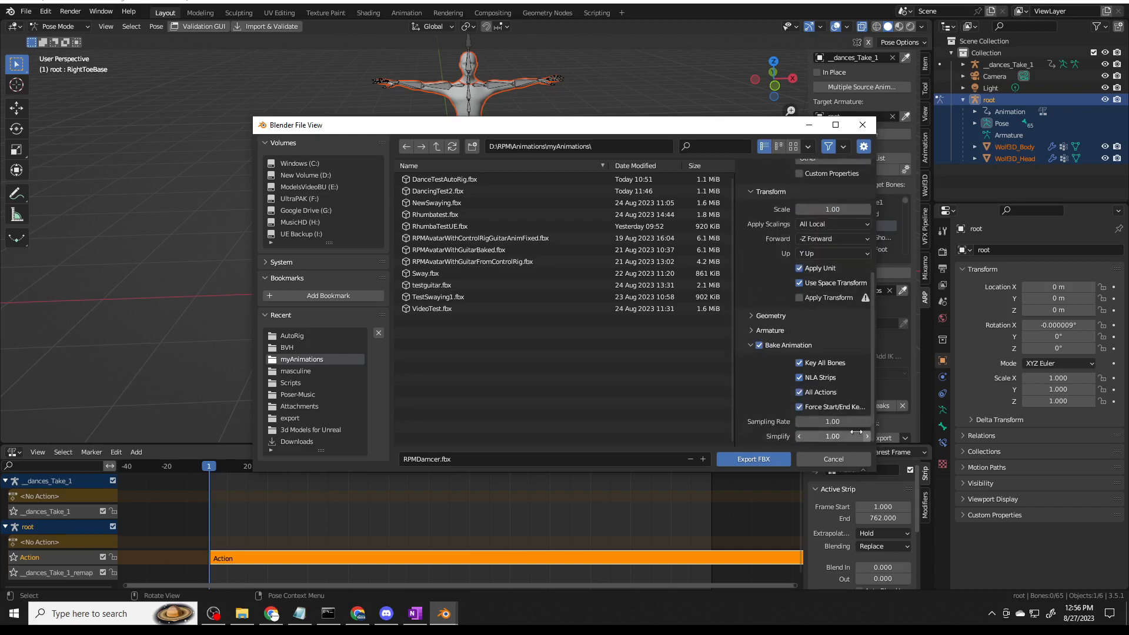
pyautogui.click(804, 393)
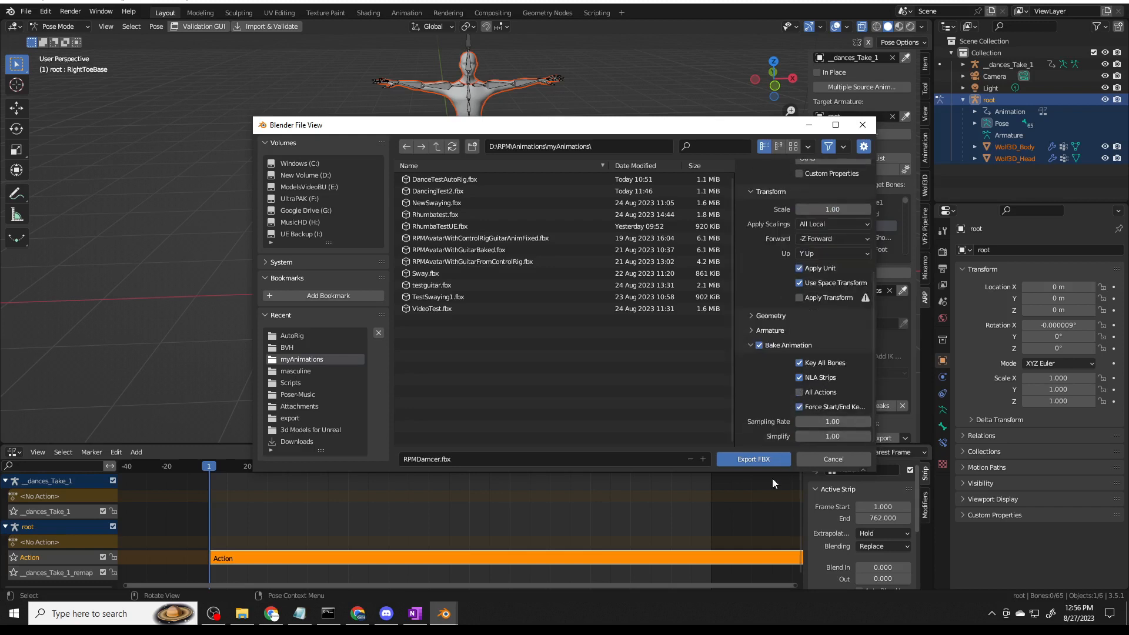
pyautogui.click(766, 457)
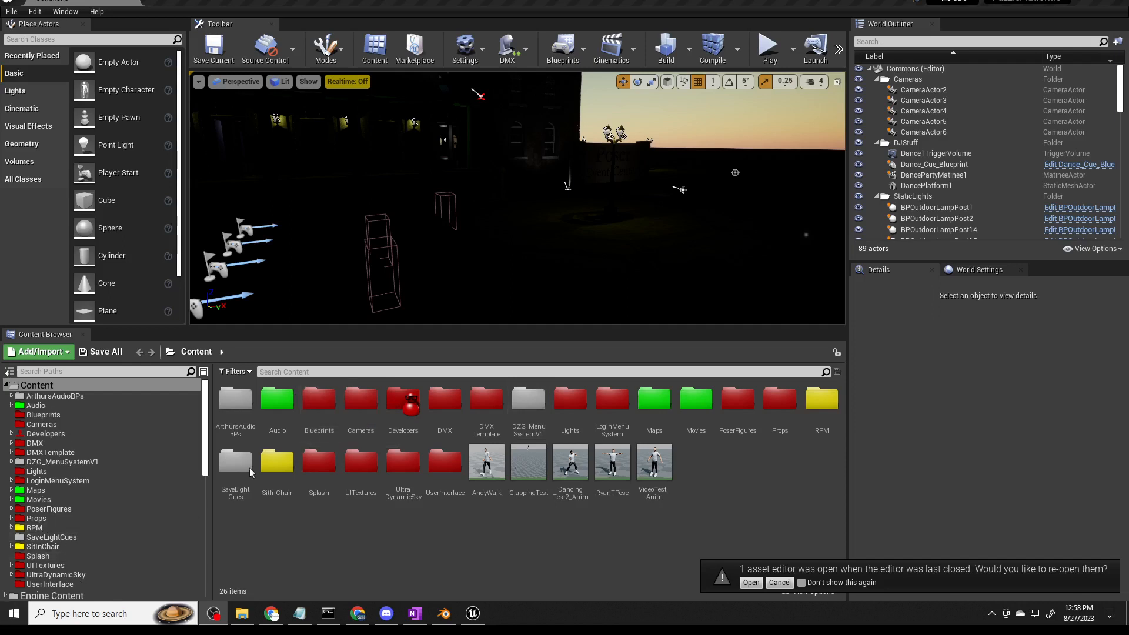
# In Unreal Editor, decline reopening the previous asset editor and create a folder named RPMDance inside RPM/Retarget.
pyautogui.click(772, 583)
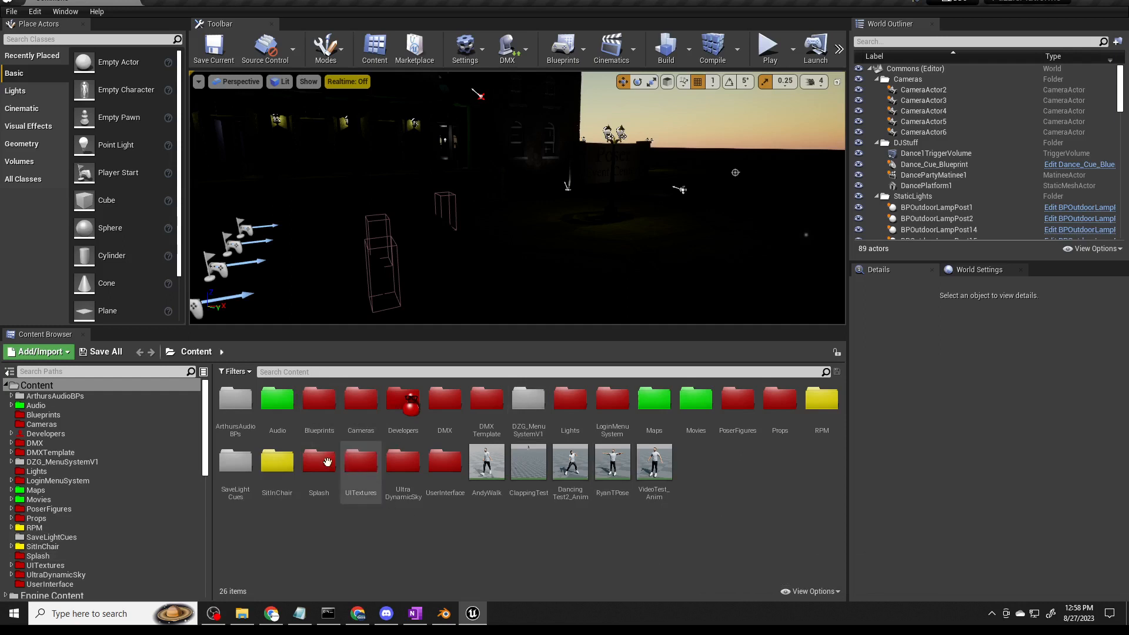
pyautogui.click(33, 527)
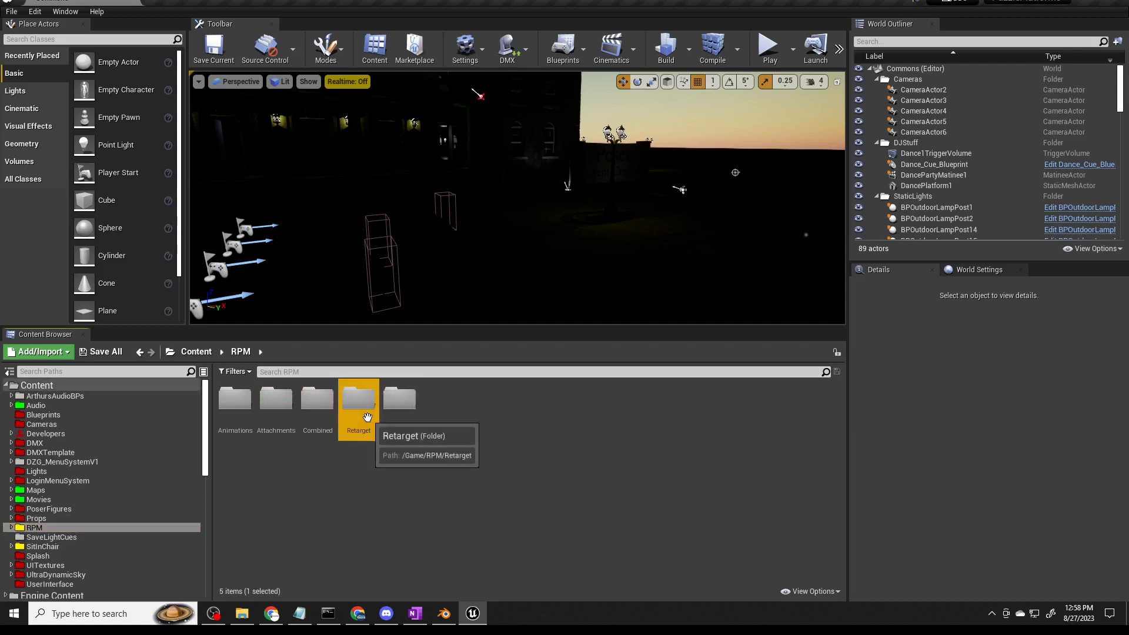
pyautogui.doubleClick(358, 399)
pyautogui.rightClick(365, 484)
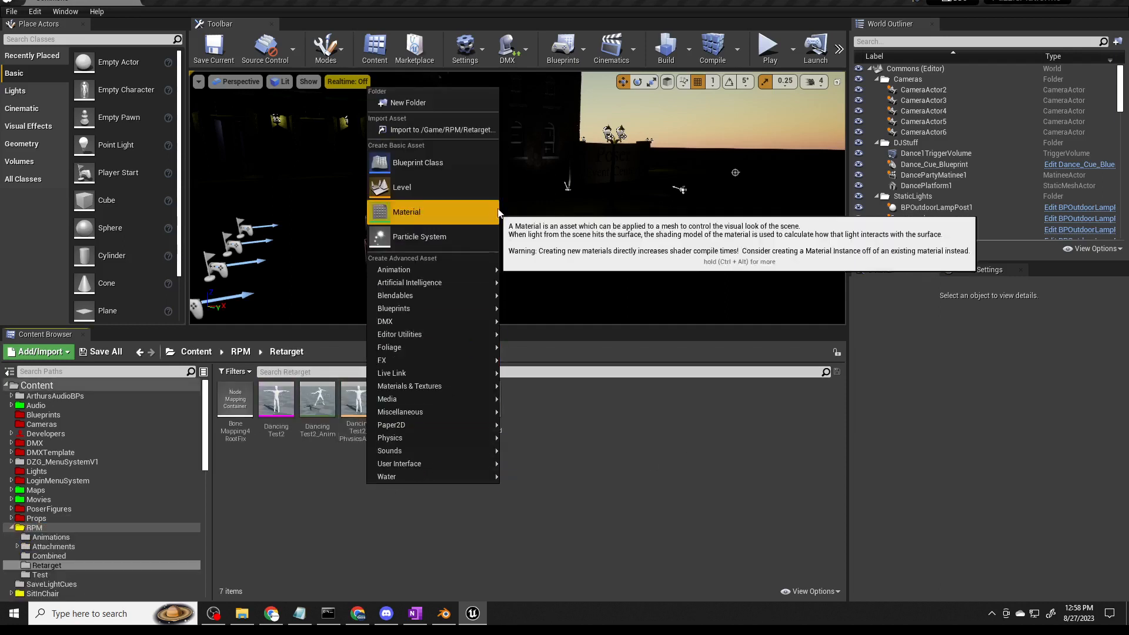
pyautogui.click(436, 103)
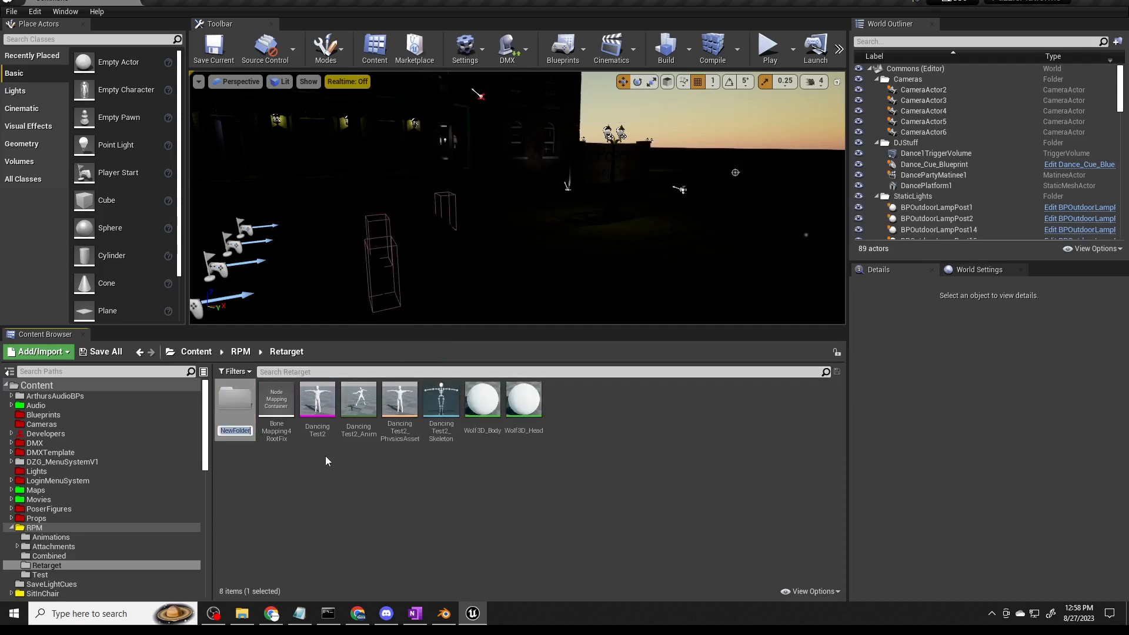
pyautogui.write('RPMDance')
pyautogui.press('Return')
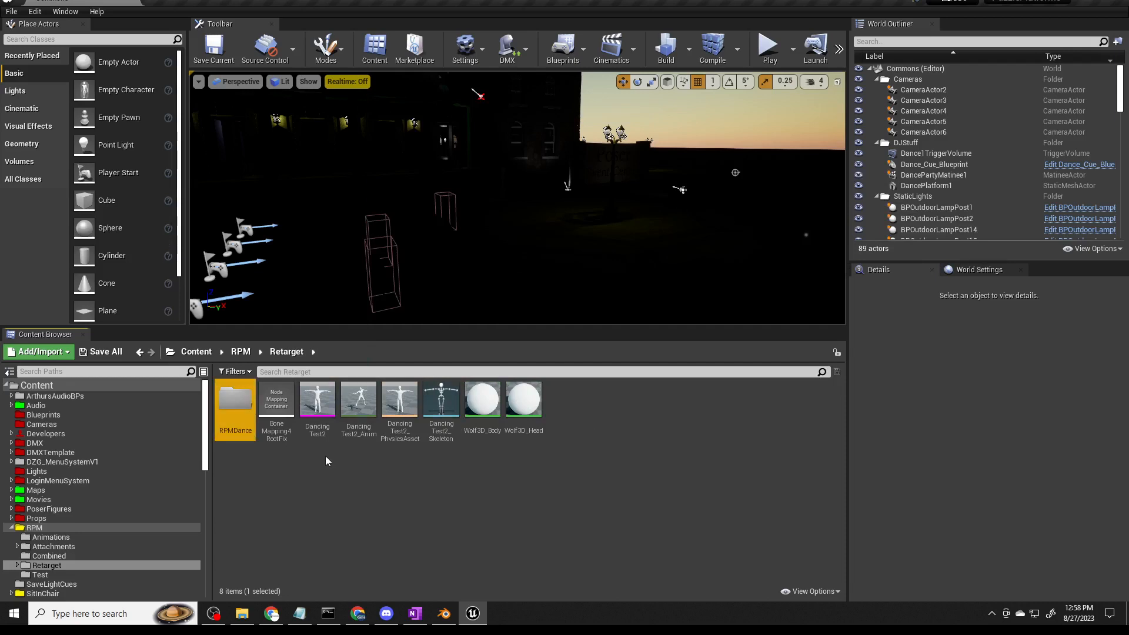
# Import RPMDamcer.fbx into the RPMDance folder as a skeletal mesh with animations, and close the message log.
pyautogui.doubleClick(235, 406)
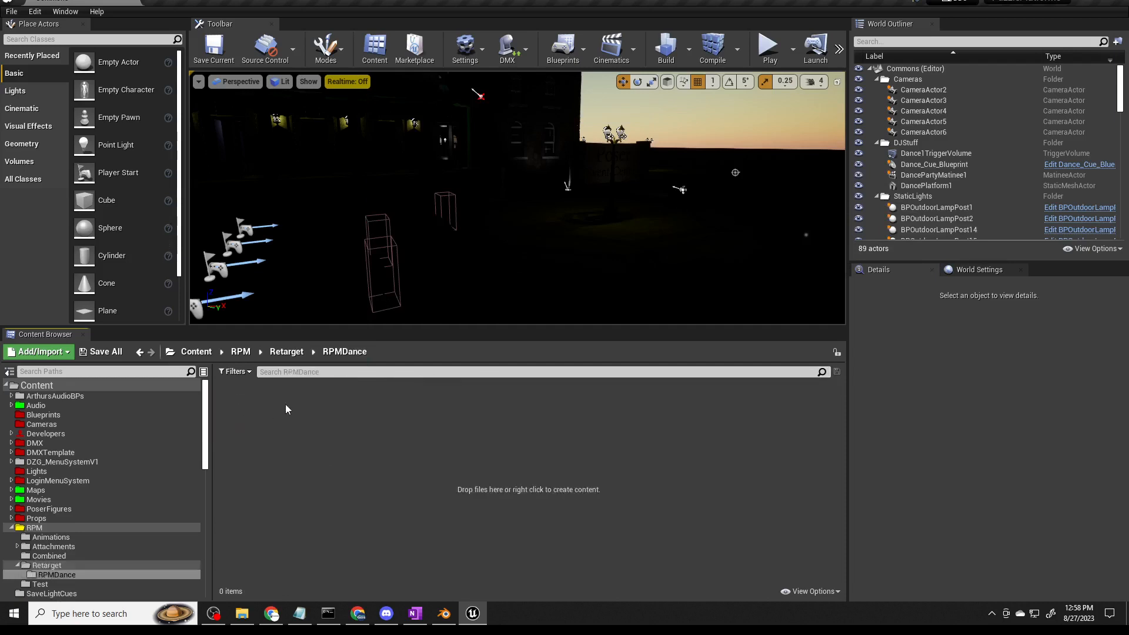
pyautogui.rightClick(415, 446)
pyautogui.click(497, 83)
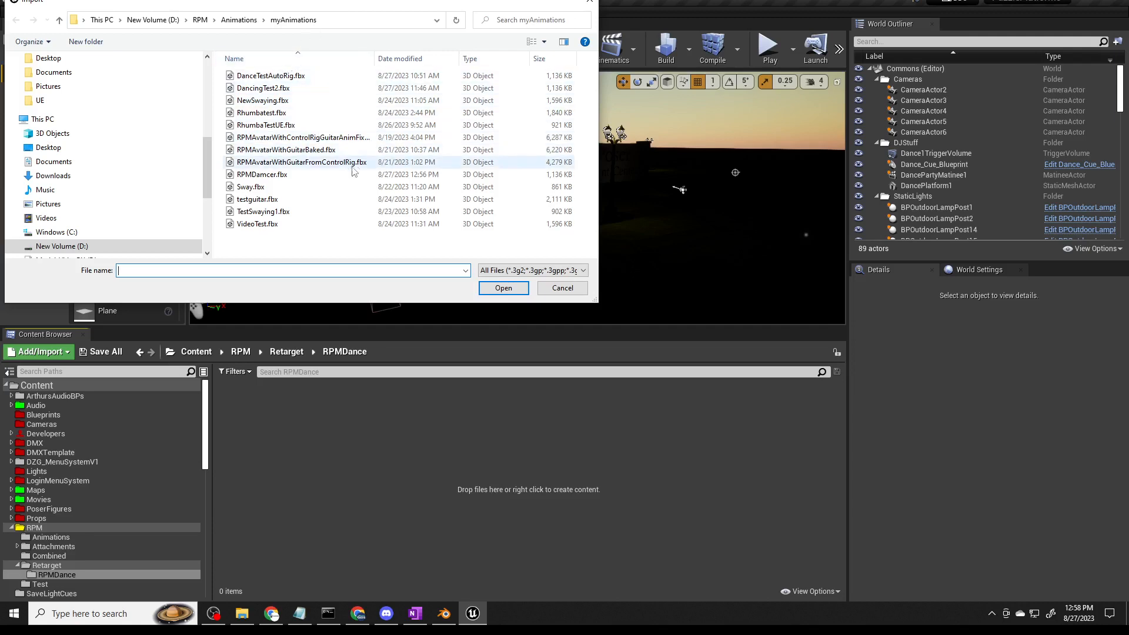
pyautogui.click(270, 174)
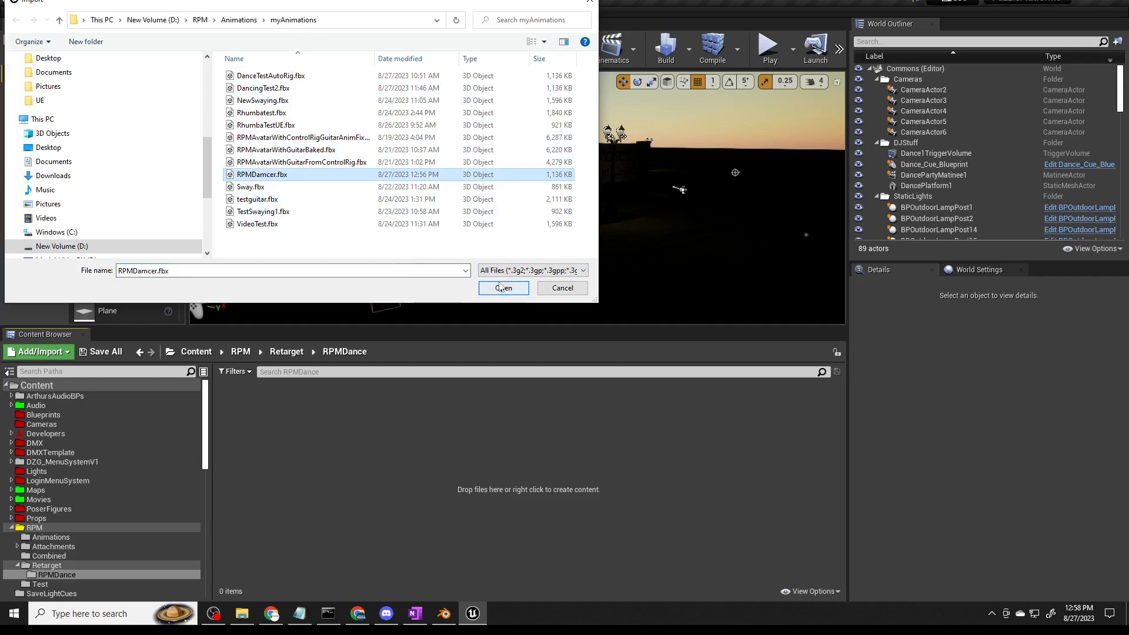
pyautogui.click(501, 288)
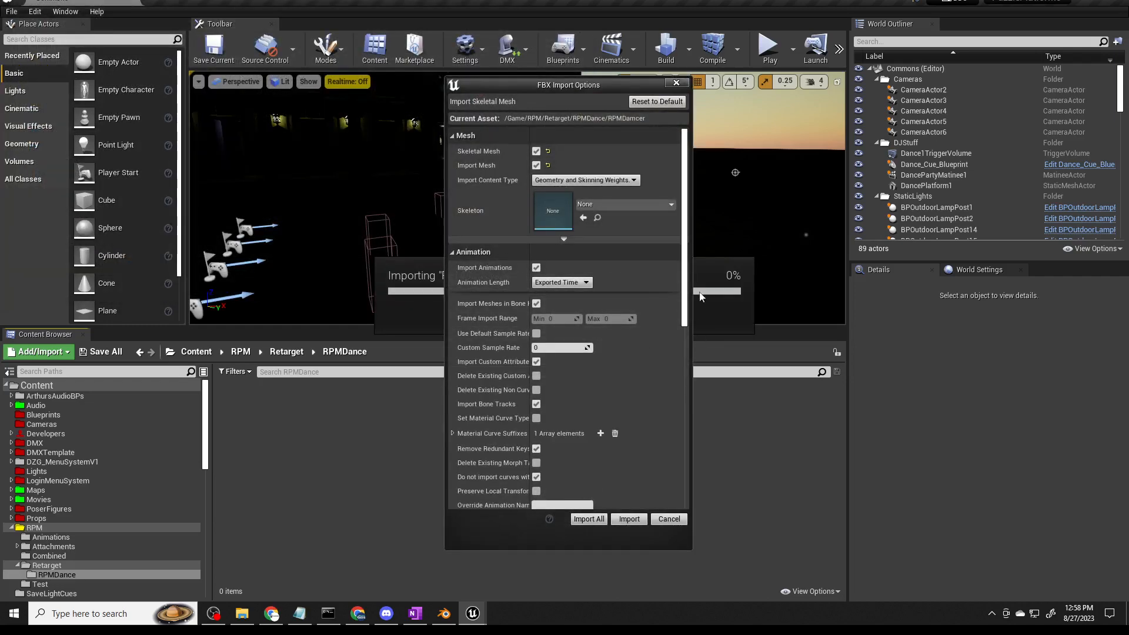
pyautogui.click(627, 518)
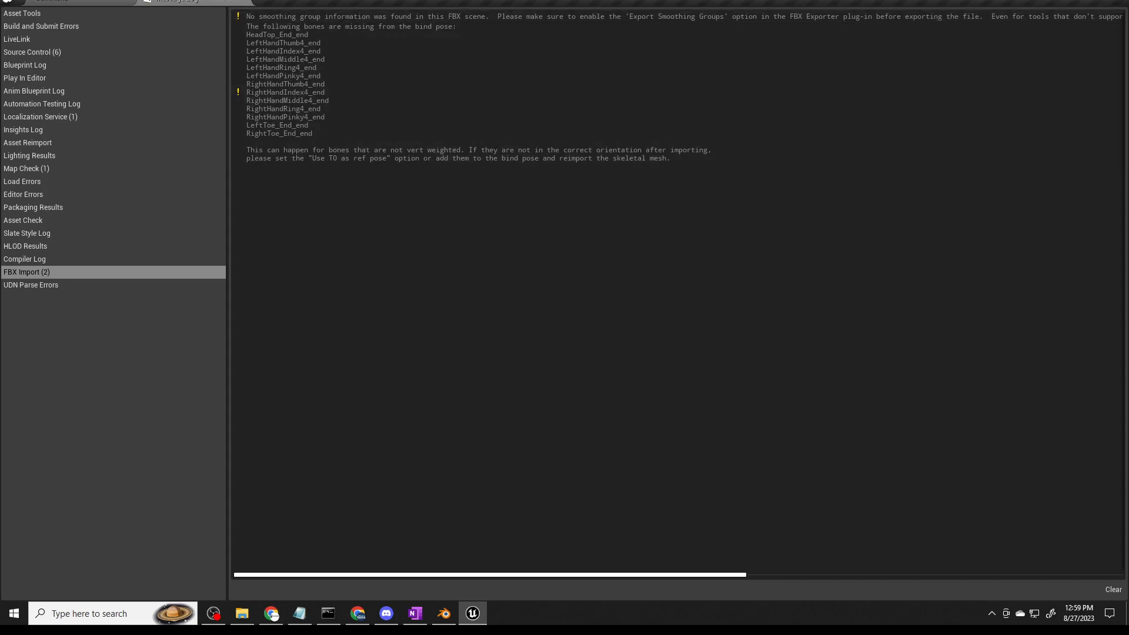
pyautogui.click(245, 3)
pyautogui.click(588, 532)
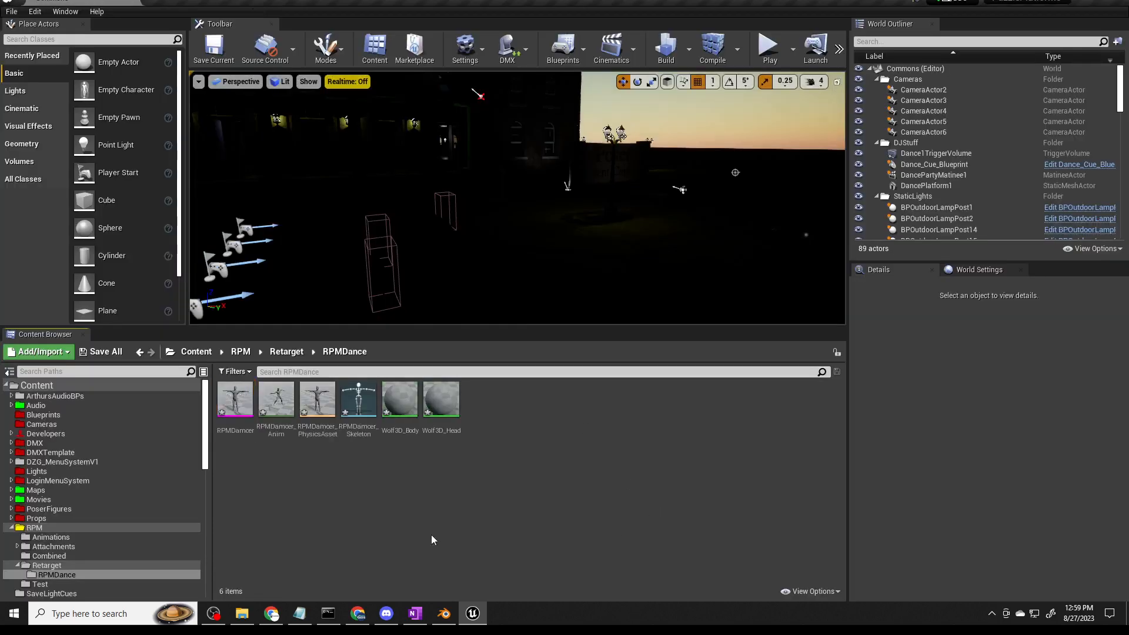
# Open the RPMDamcer_Anim animation, pause its playback and step back through the frames.
pyautogui.doubleClick(276, 400)
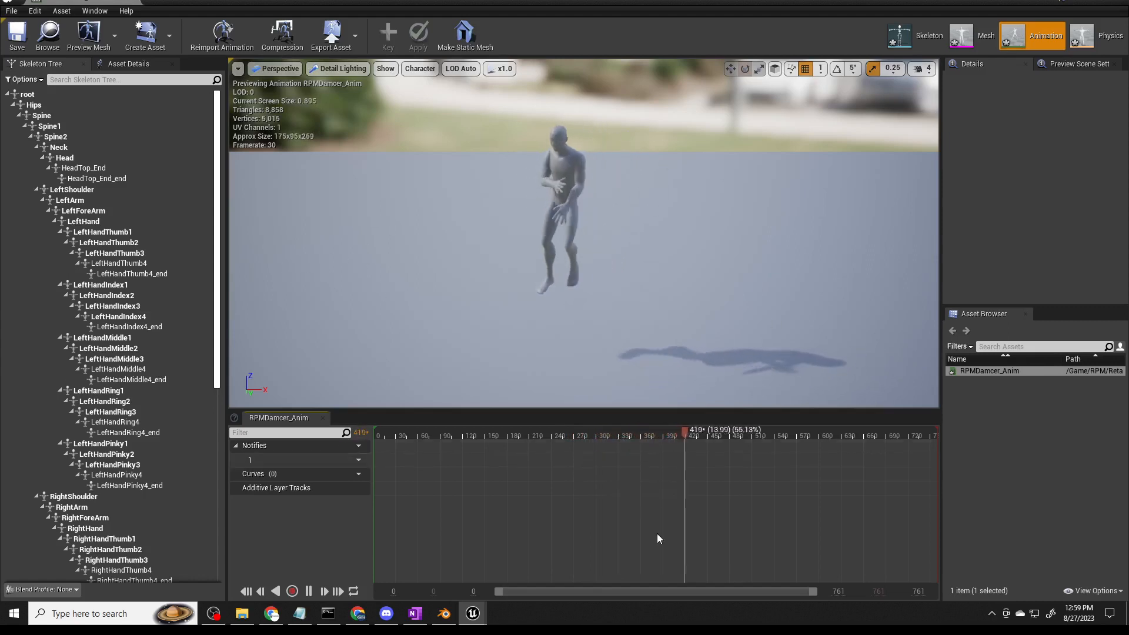
pyautogui.click(305, 591)
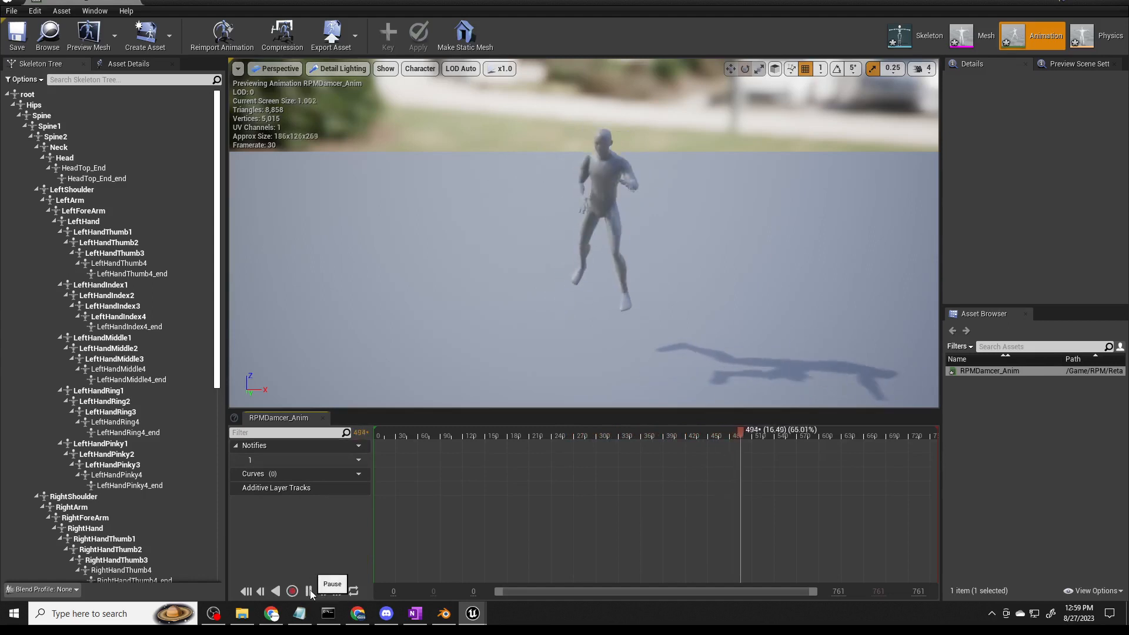
pyautogui.click(261, 591)
pyautogui.click(260, 591)
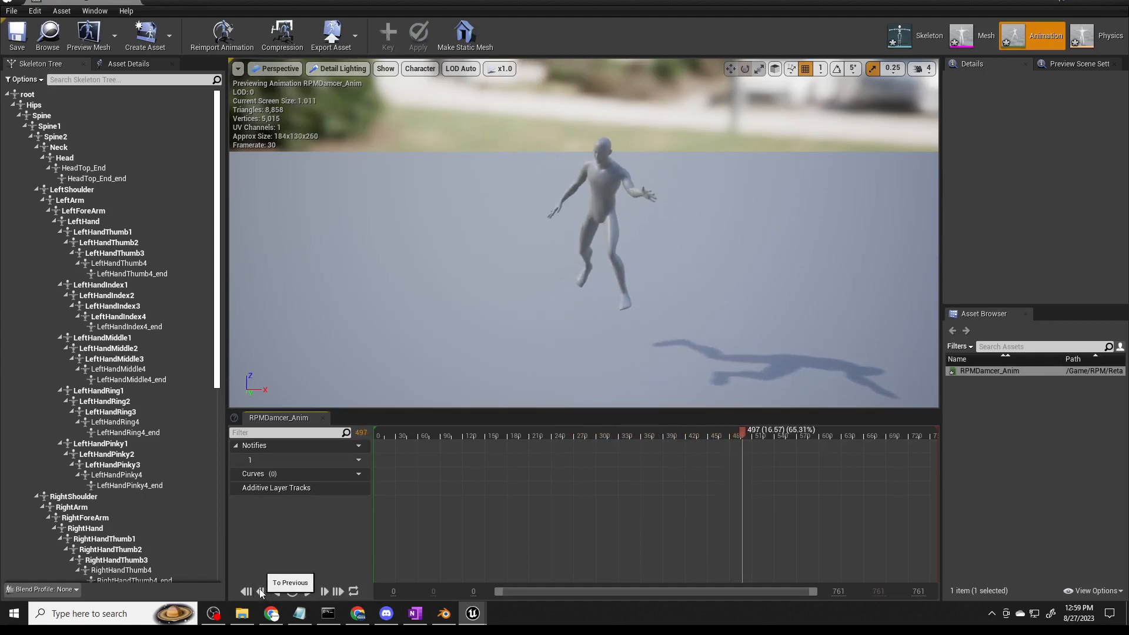
# Return the animation to its first frame and add a key for the root bone.
pyautogui.click(245, 591)
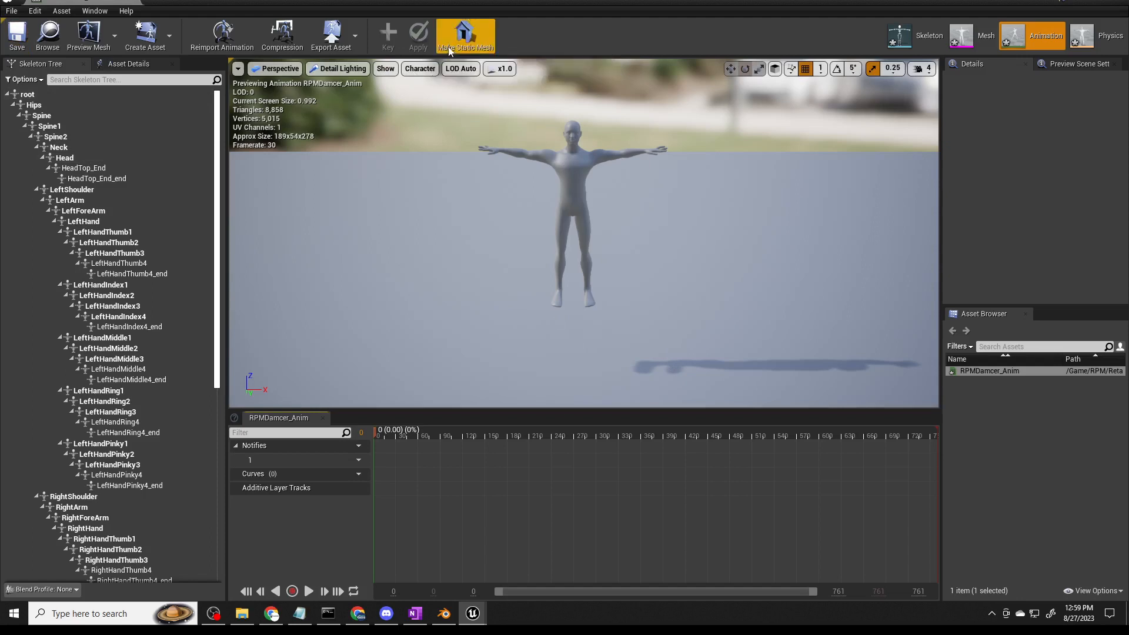
pyautogui.click(27, 94)
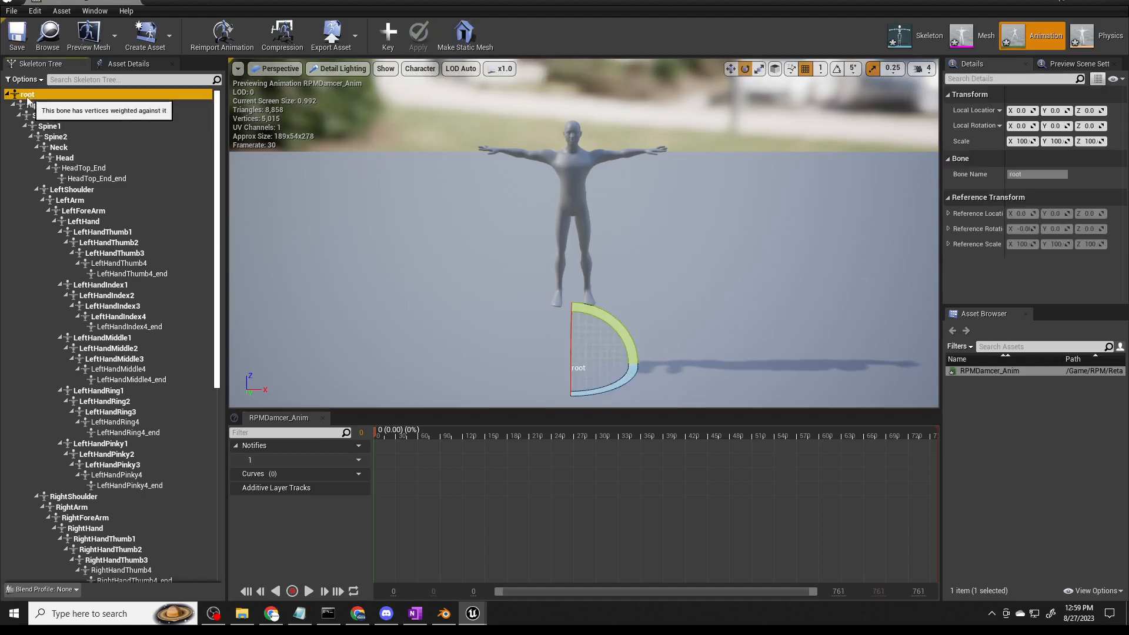
pyautogui.click(385, 33)
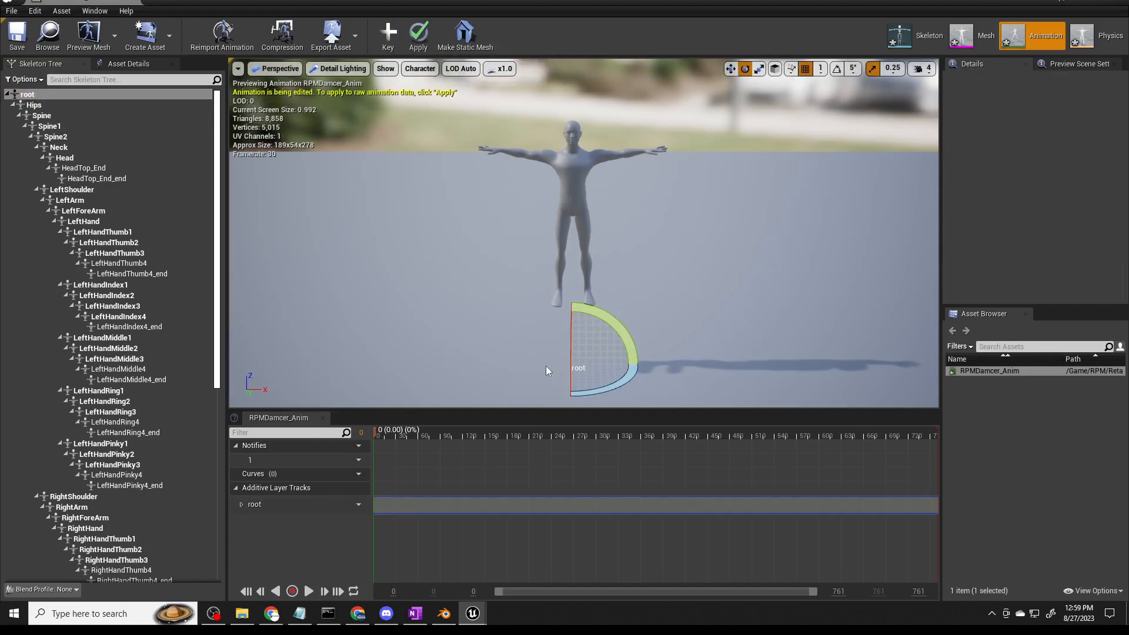
# Select the root track and move the root bone down along Z to lower the character, then check the preview scene settings.
pyautogui.click(287, 504)
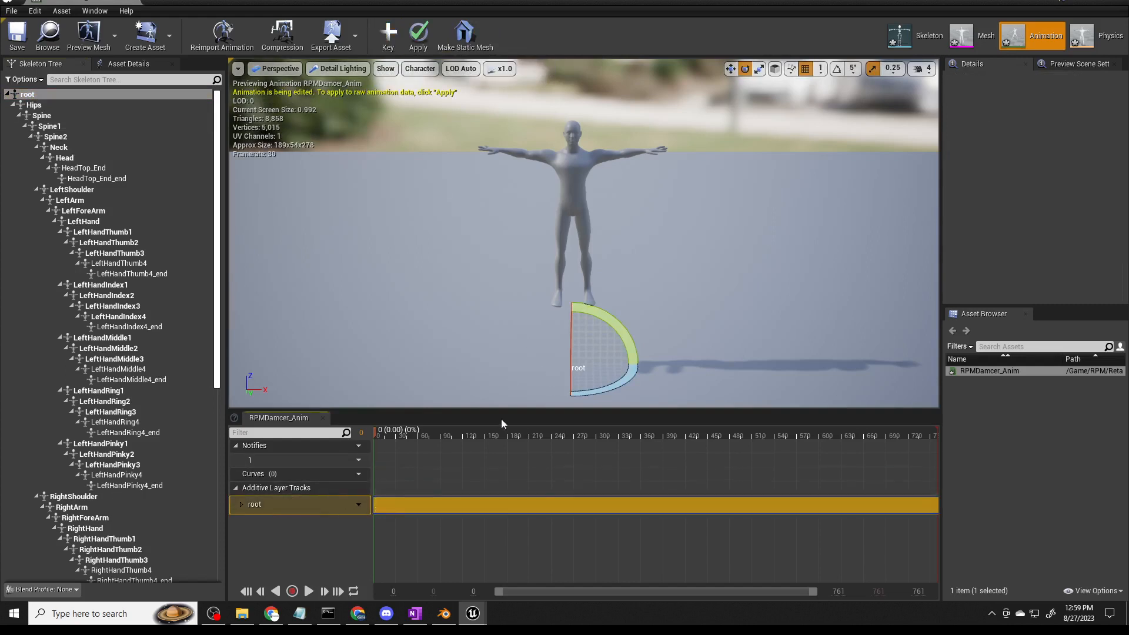
pyautogui.click(730, 69)
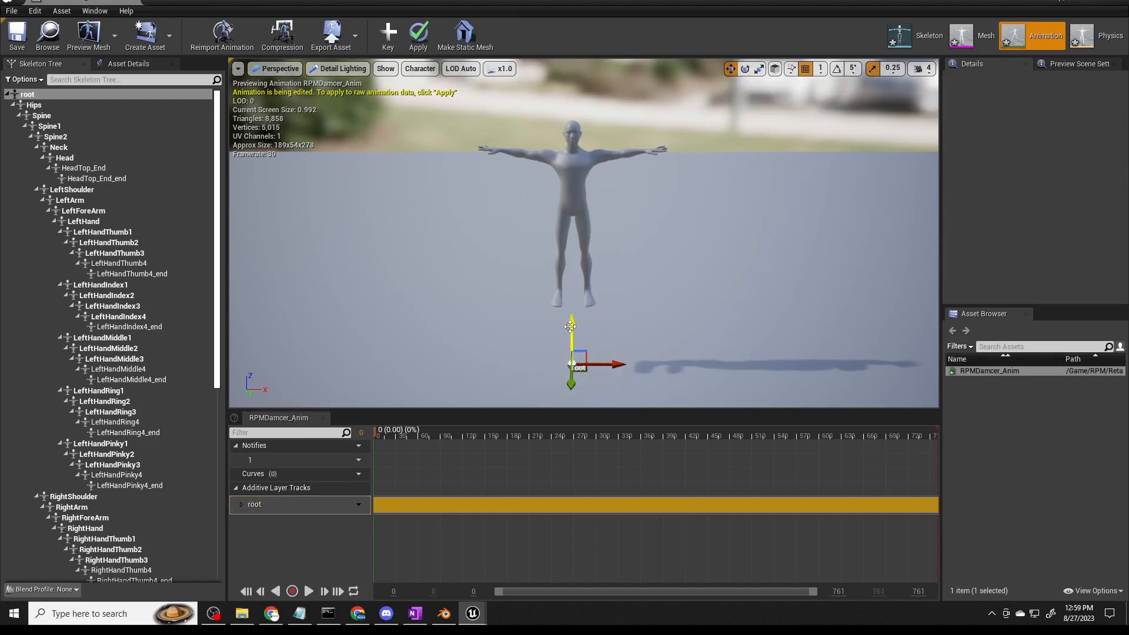
pyautogui.moveTo(571, 327); pyautogui.dragTo(590, 390)
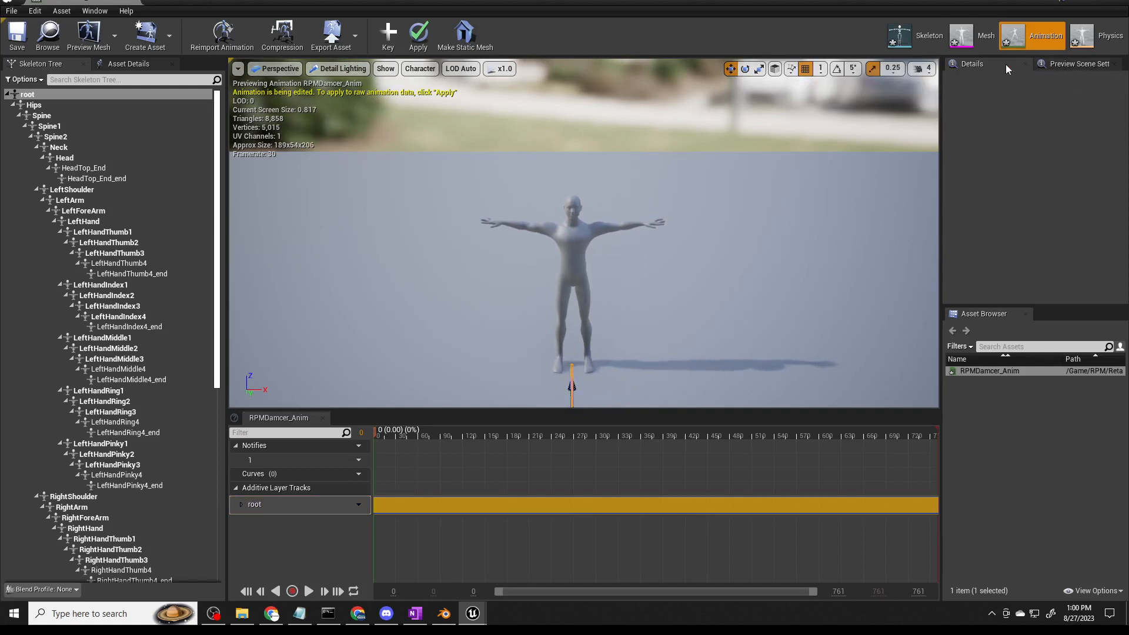
pyautogui.click(1073, 58)
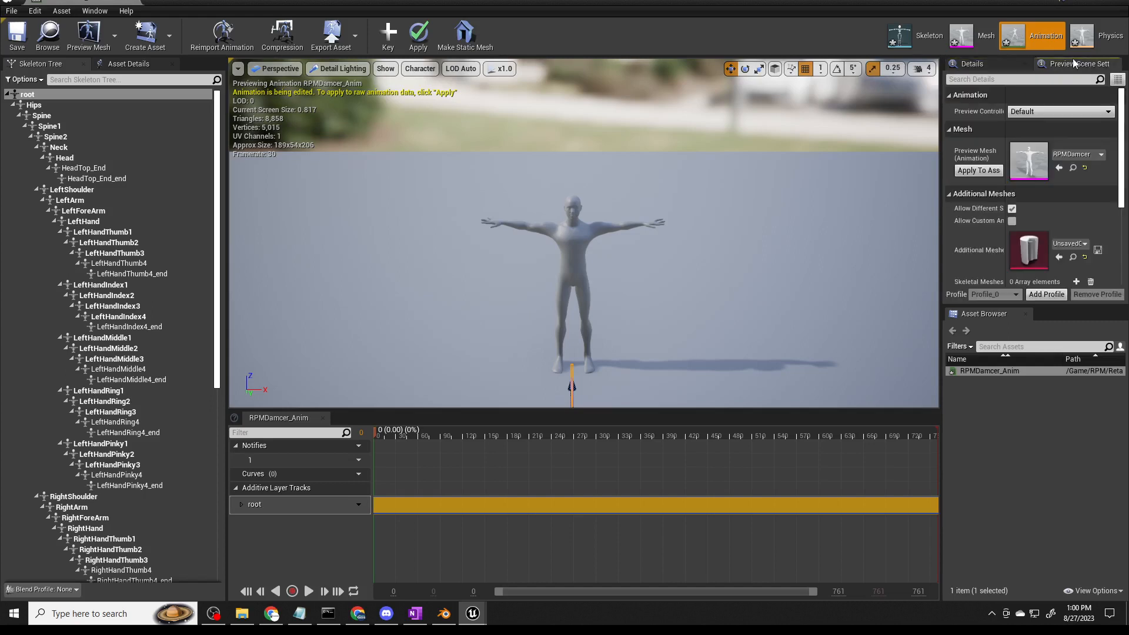
pyautogui.click(1004, 61)
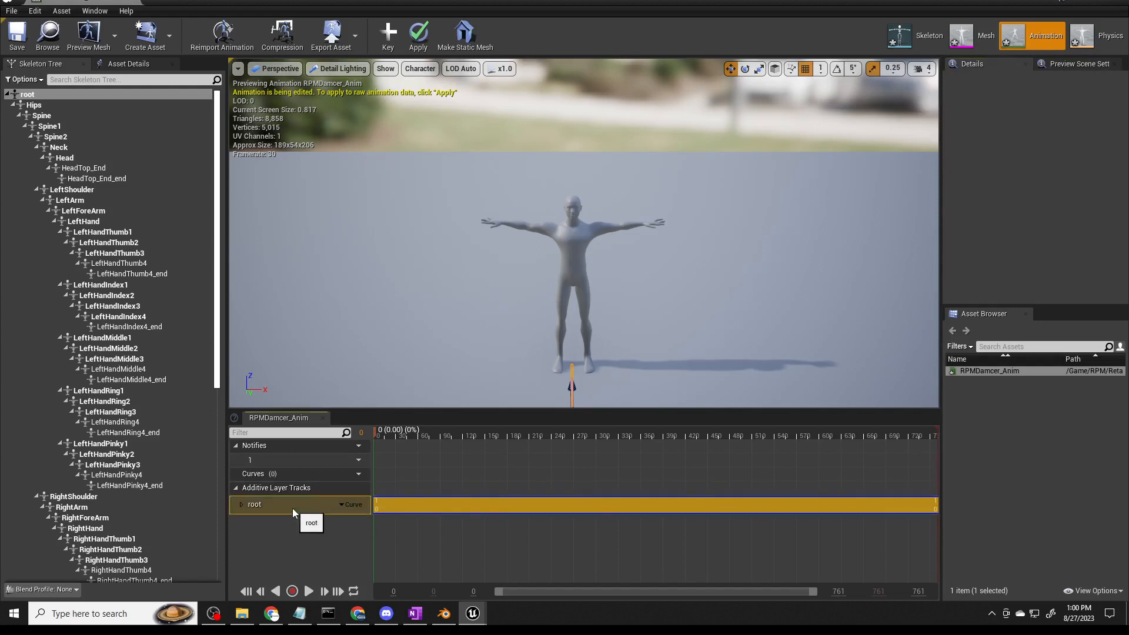
# Expand the root's Z translation track, try setting the root bone's local Z location to -70, and apply the animation edit.
pyautogui.click(242, 505)
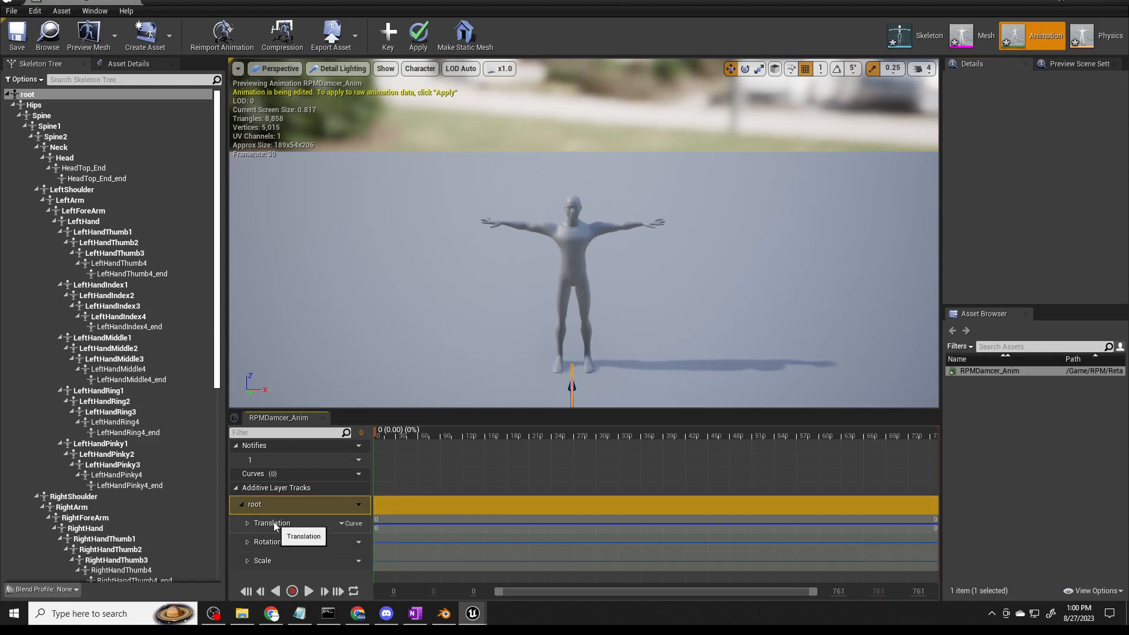
pyautogui.click(247, 524)
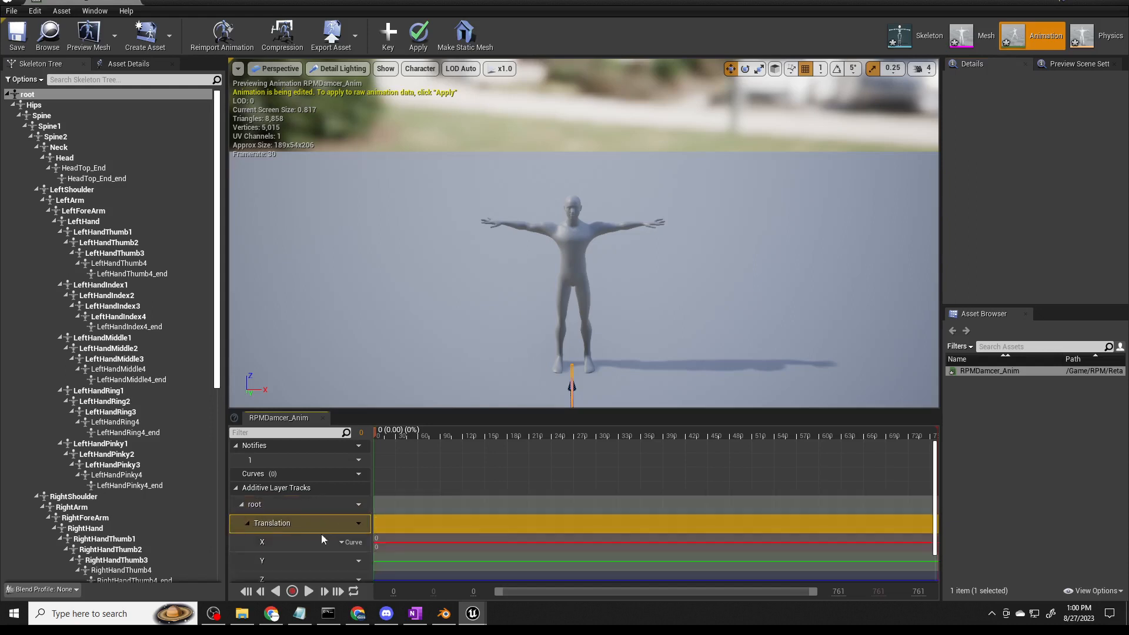
pyautogui.scroll(-2, 329, 537)
pyautogui.click(301, 542)
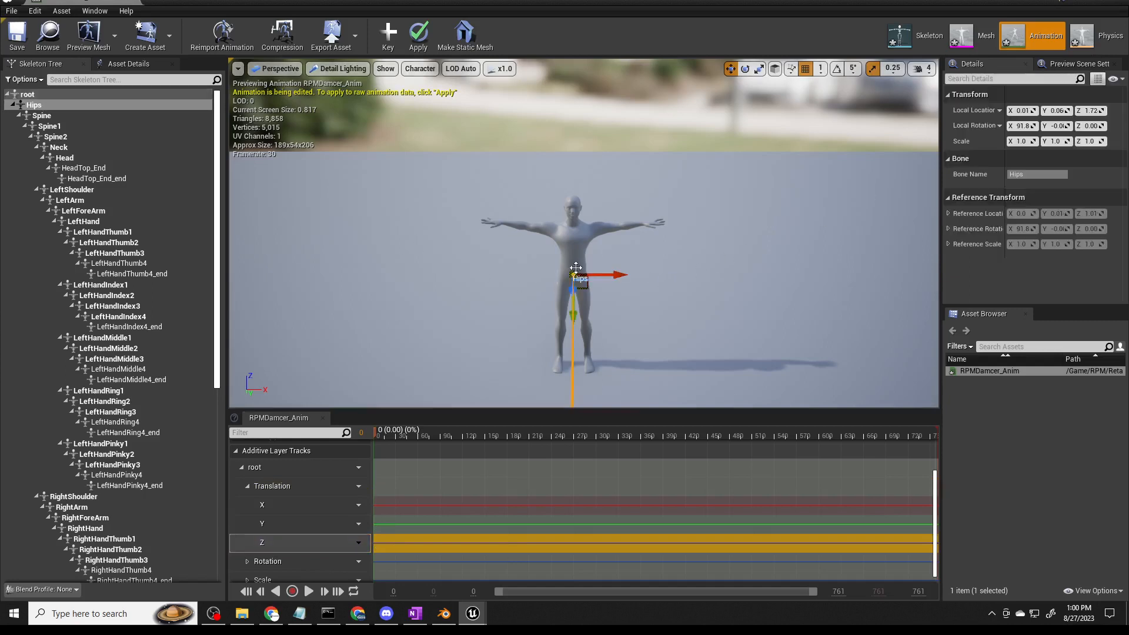
pyautogui.click(55, 95)
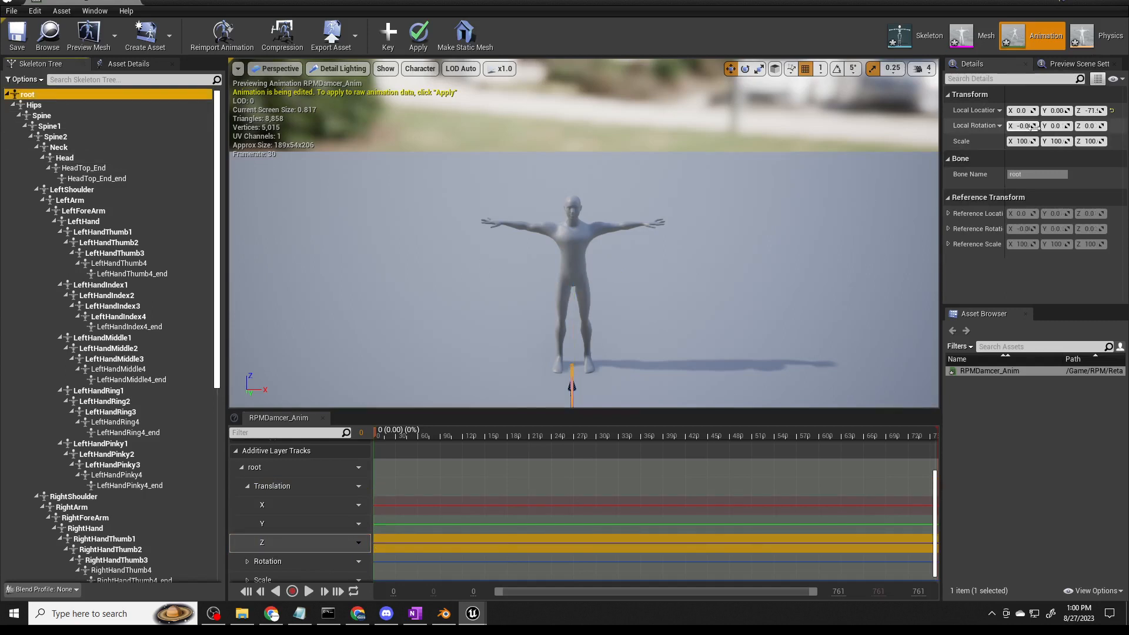
pyautogui.click(1095, 111)
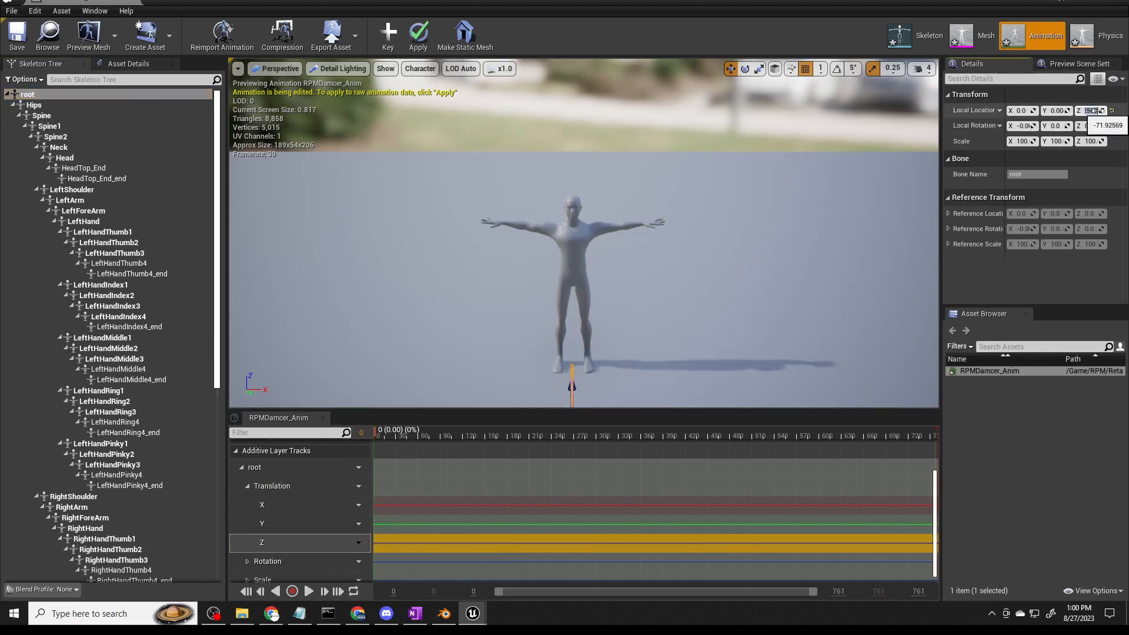
pyautogui.write('-70')
pyautogui.press('Return')
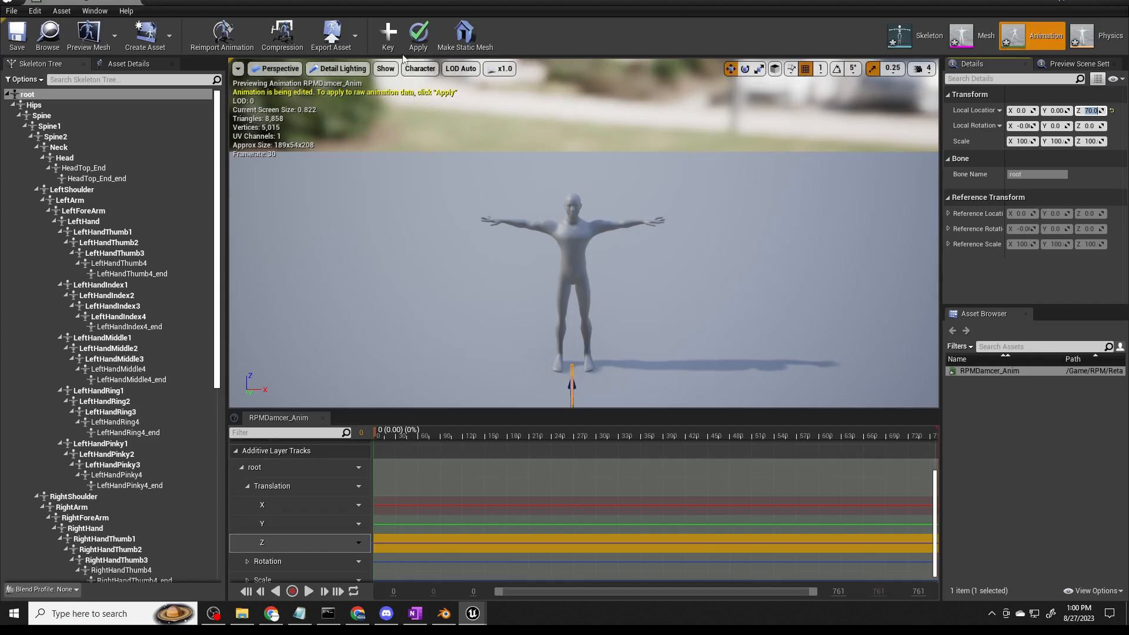
pyautogui.click(415, 36)
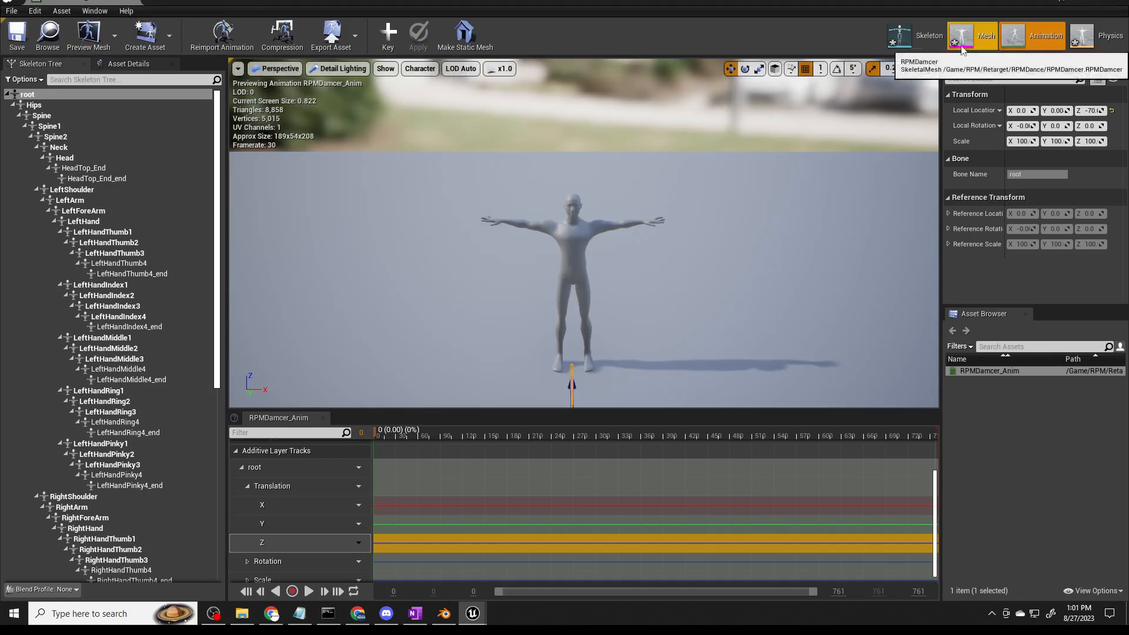
# Switch to the skeleton, apply its RPMDamcer preview mesh to the asset, and close the skeleton and animation editors.
pyautogui.click(930, 35)
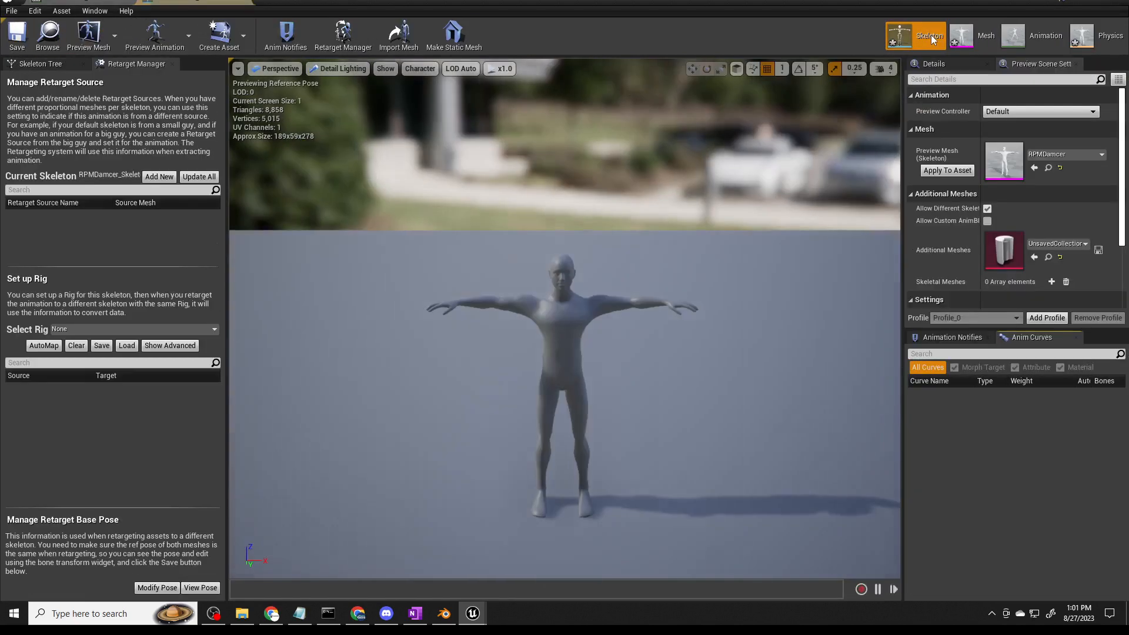
pyautogui.click(947, 170)
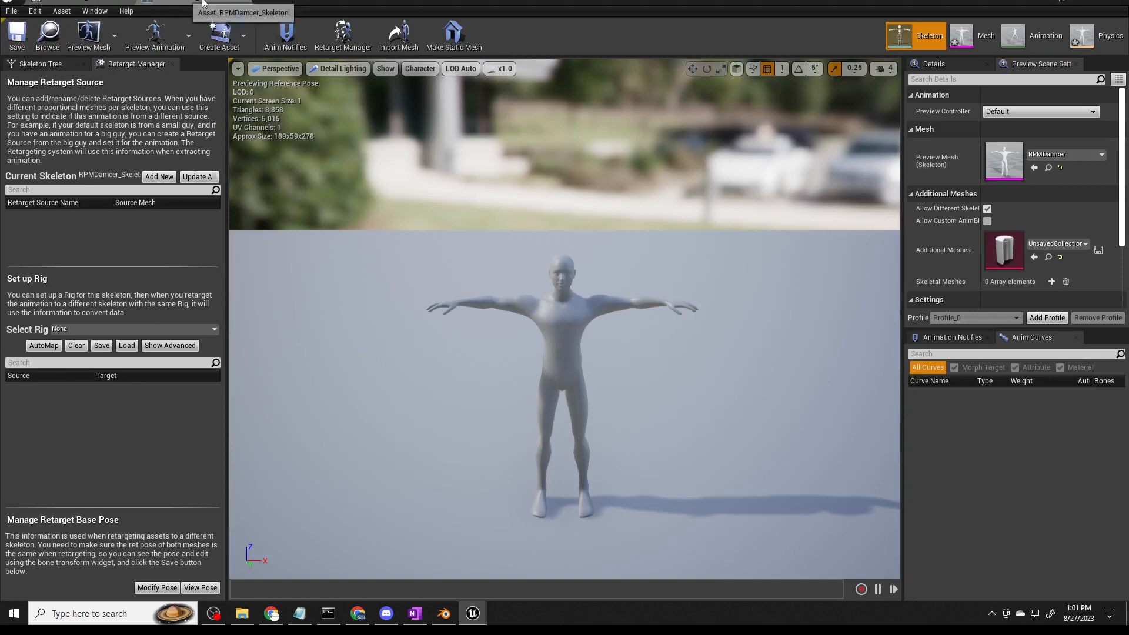
pyautogui.click(135, 4)
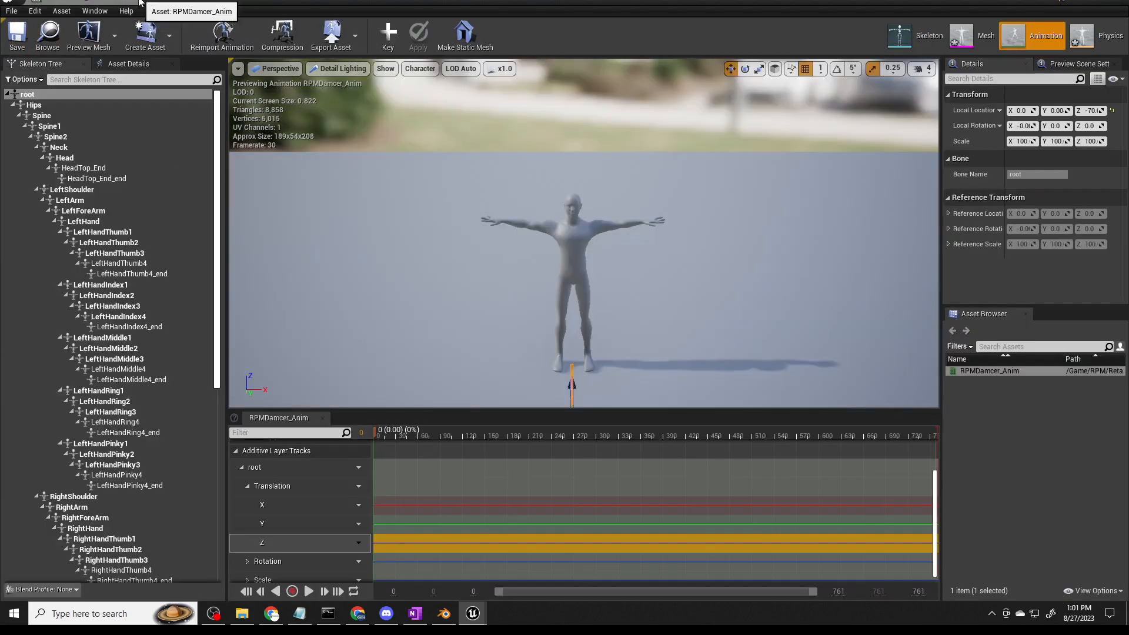
pyautogui.click(132, 2)
pyautogui.click(546, 453)
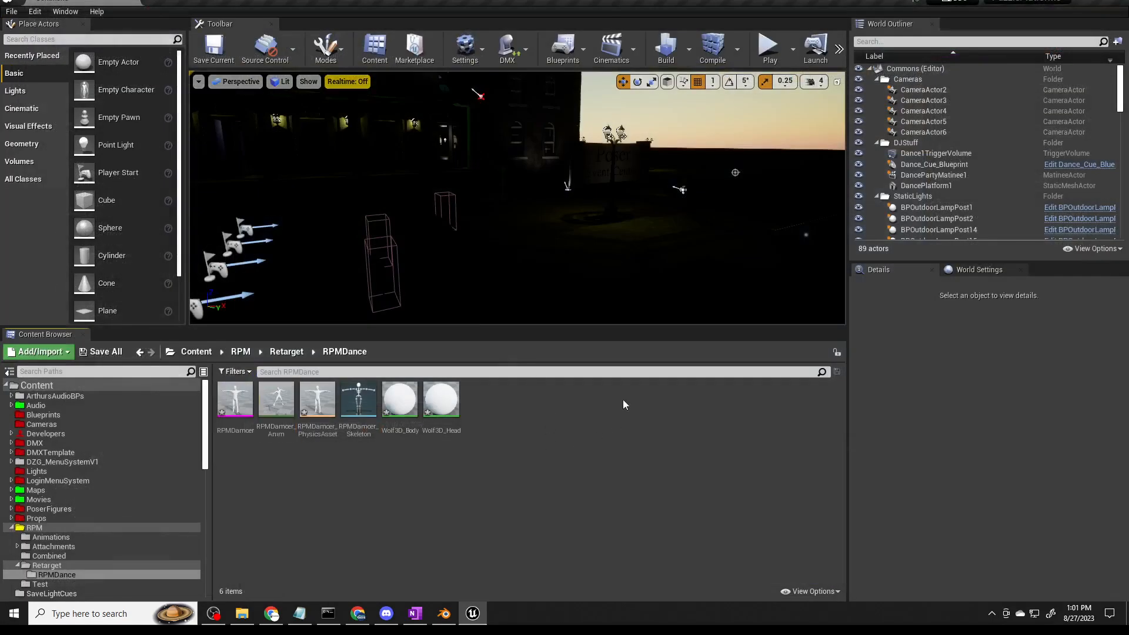
# Reopen the RPMDamcer_Anim animation, pause its playback and return it to the first frame.
pyautogui.doubleClick(277, 400)
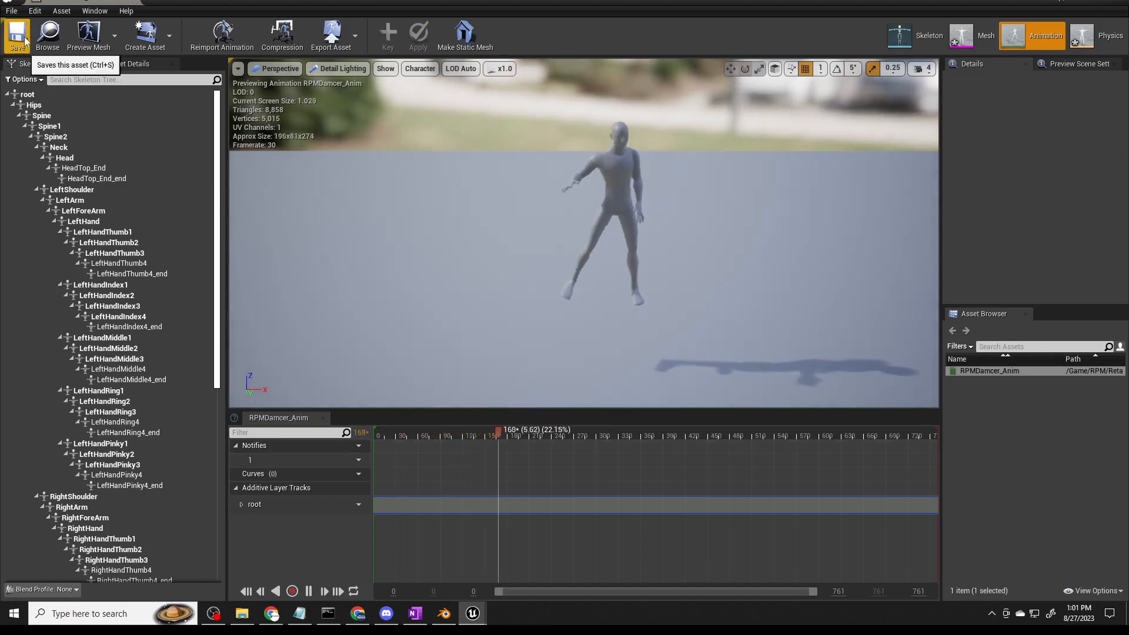
pyautogui.click(308, 591)
pyautogui.click(247, 592)
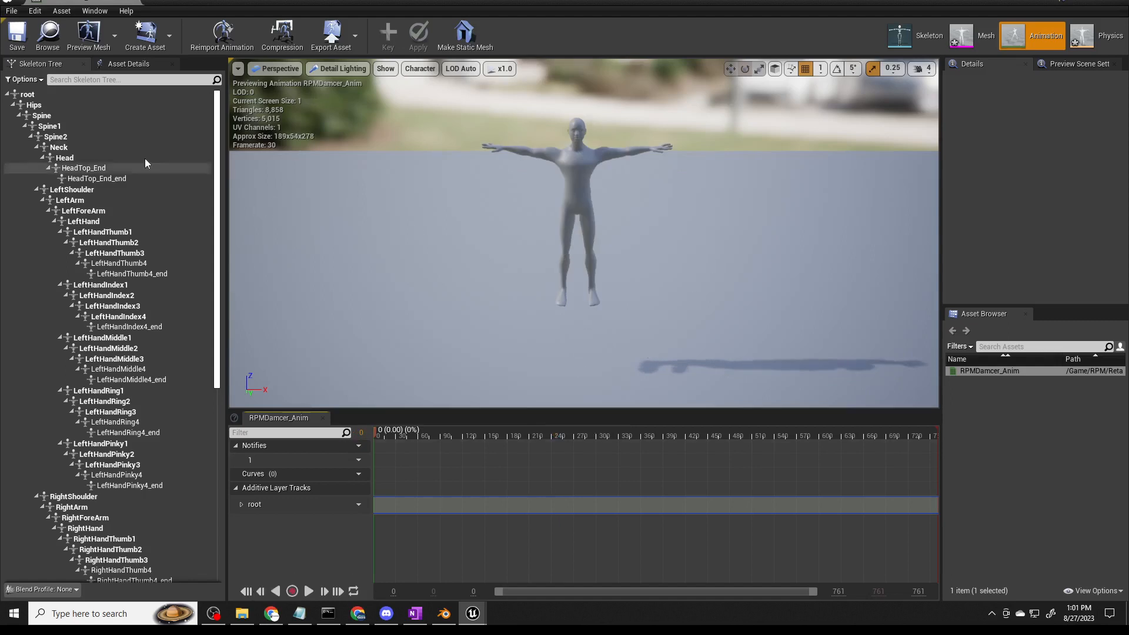
# Select the root bone, expand its Z translation track, and set its local Z location to -70.
pyautogui.click(28, 94)
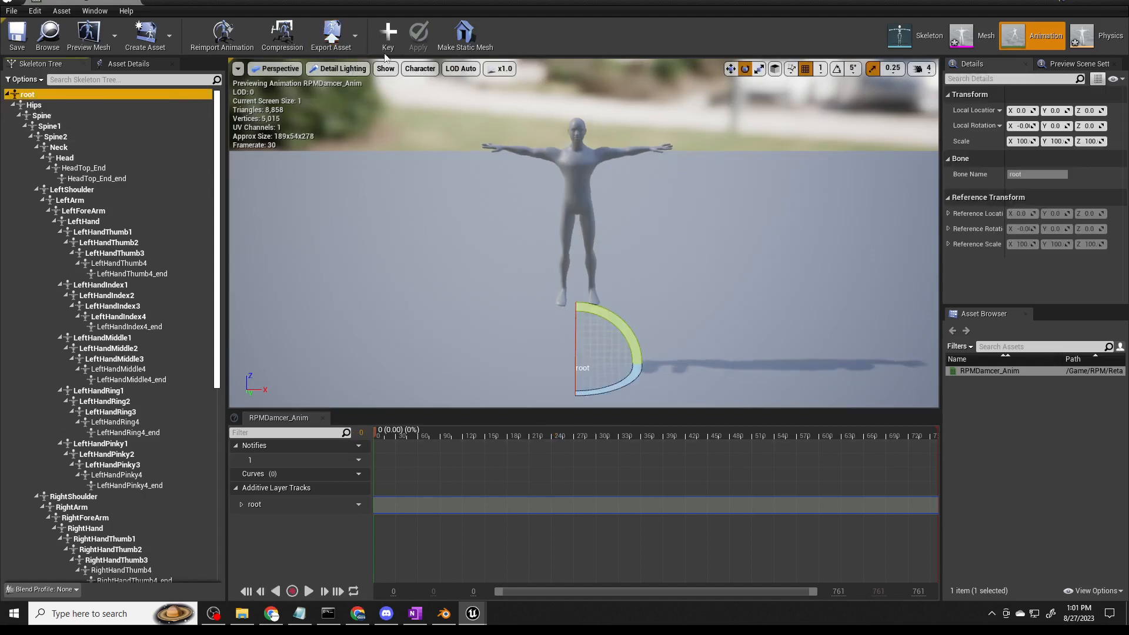
pyautogui.click(241, 504)
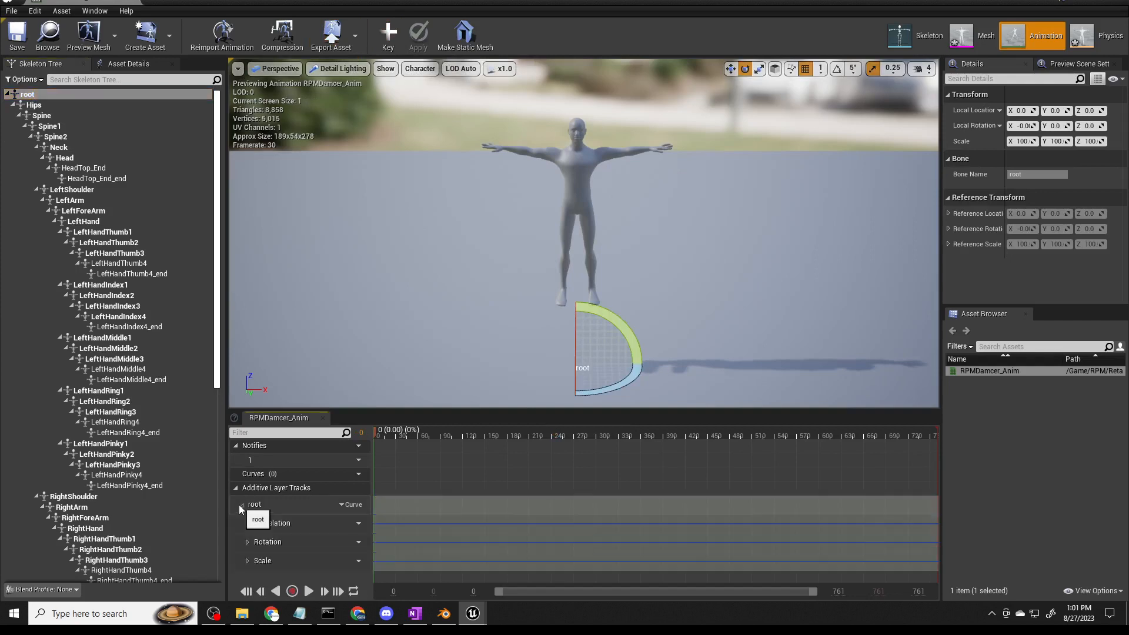
pyautogui.click(292, 522)
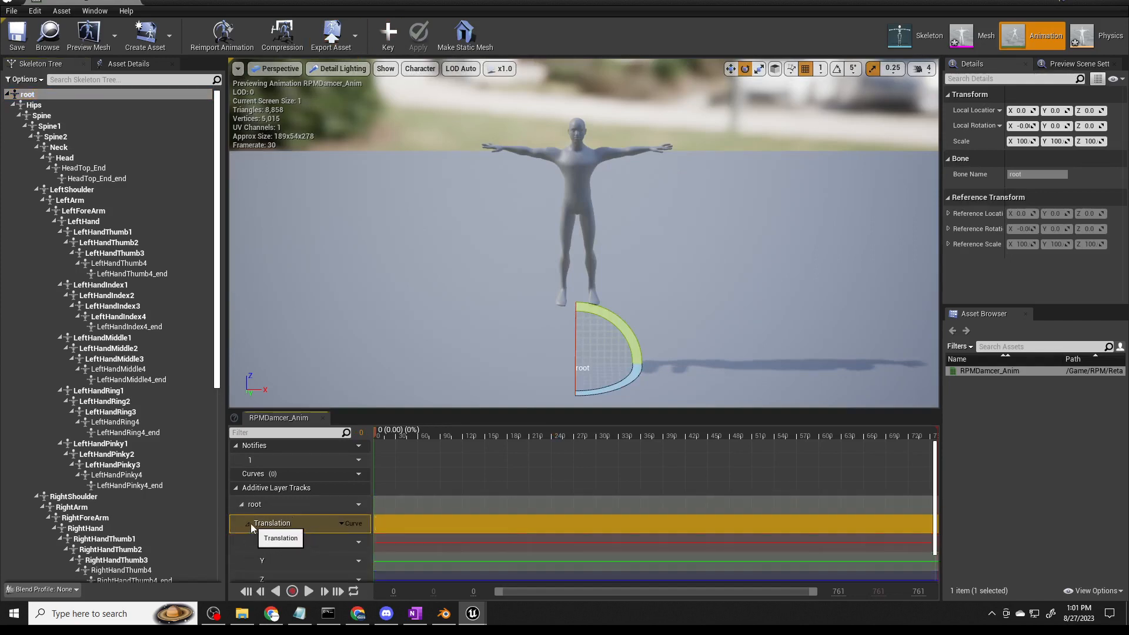
pyautogui.click(248, 524)
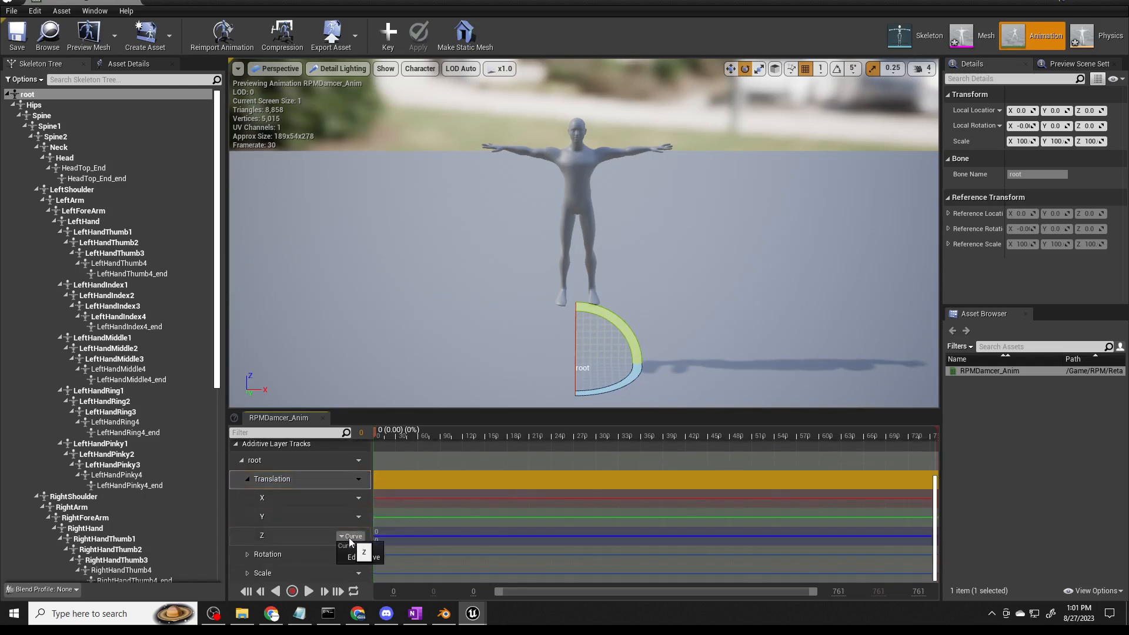
pyautogui.click(393, 532)
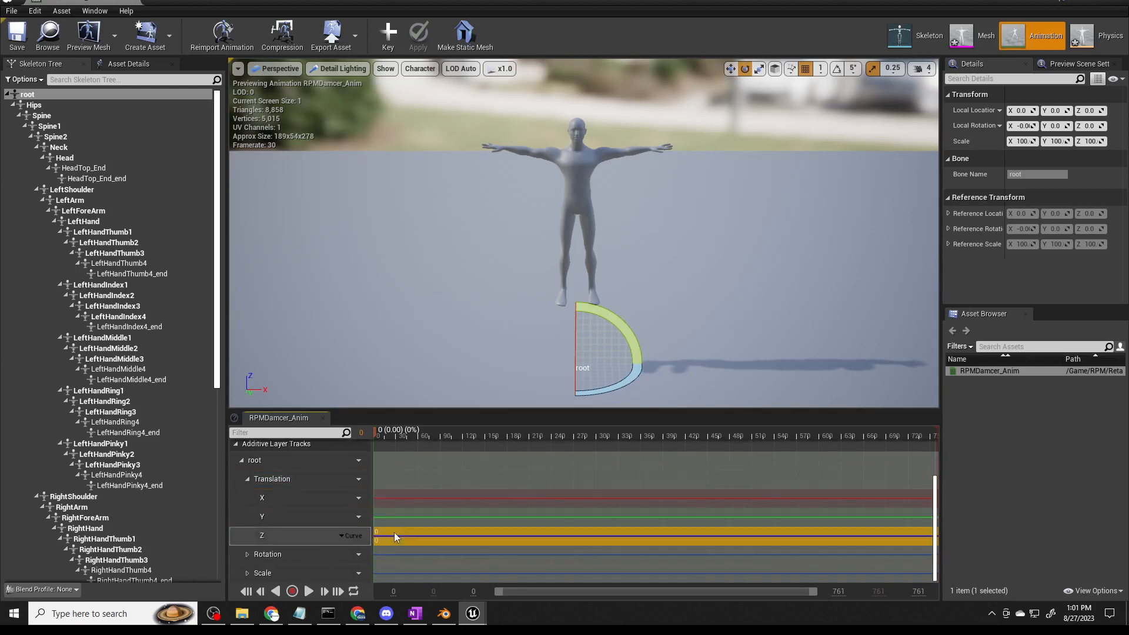
pyautogui.click(1091, 110)
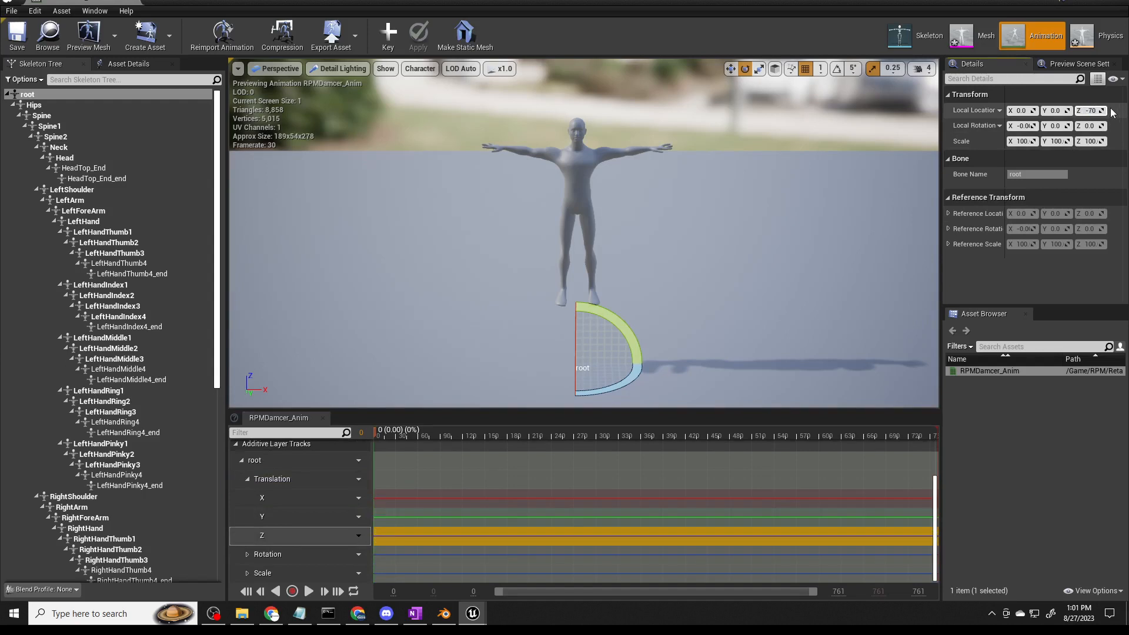
pyautogui.write('-70')
pyautogui.press('Return')
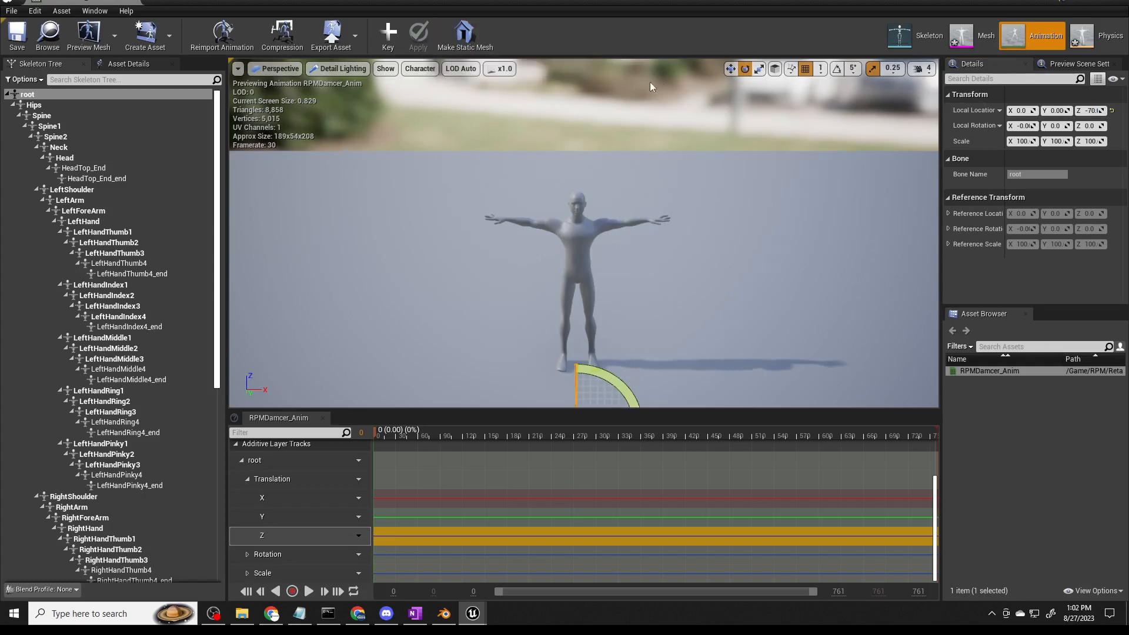
# Key the root bone's lowered position on the first frame, apply the edit to the animation, and save the asset.
pyautogui.click(388, 40)
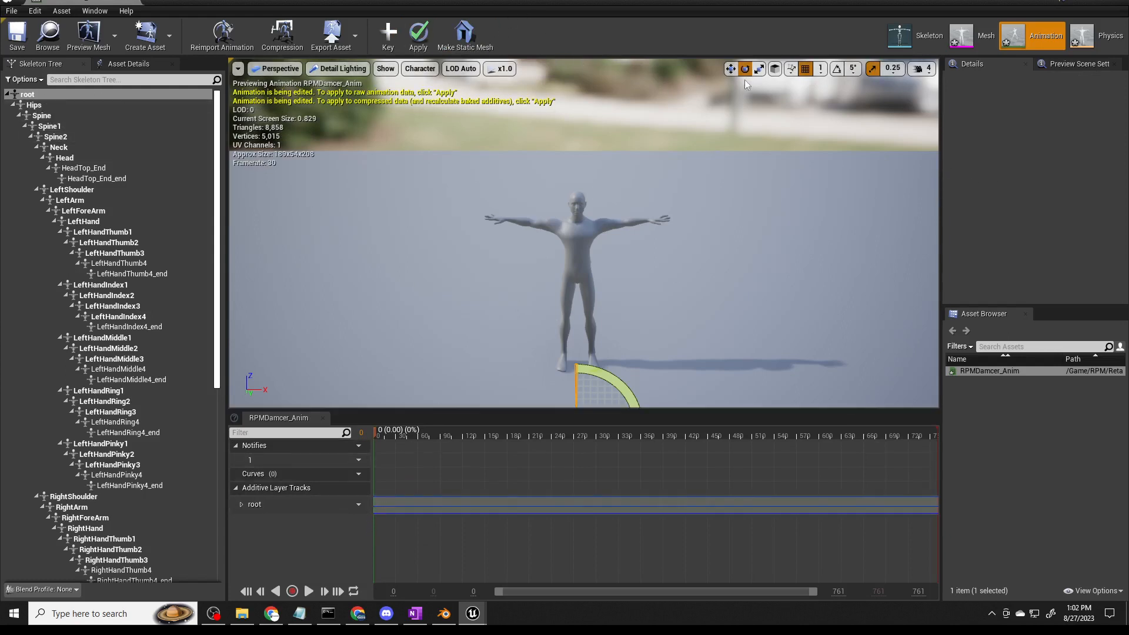
pyautogui.click(731, 69)
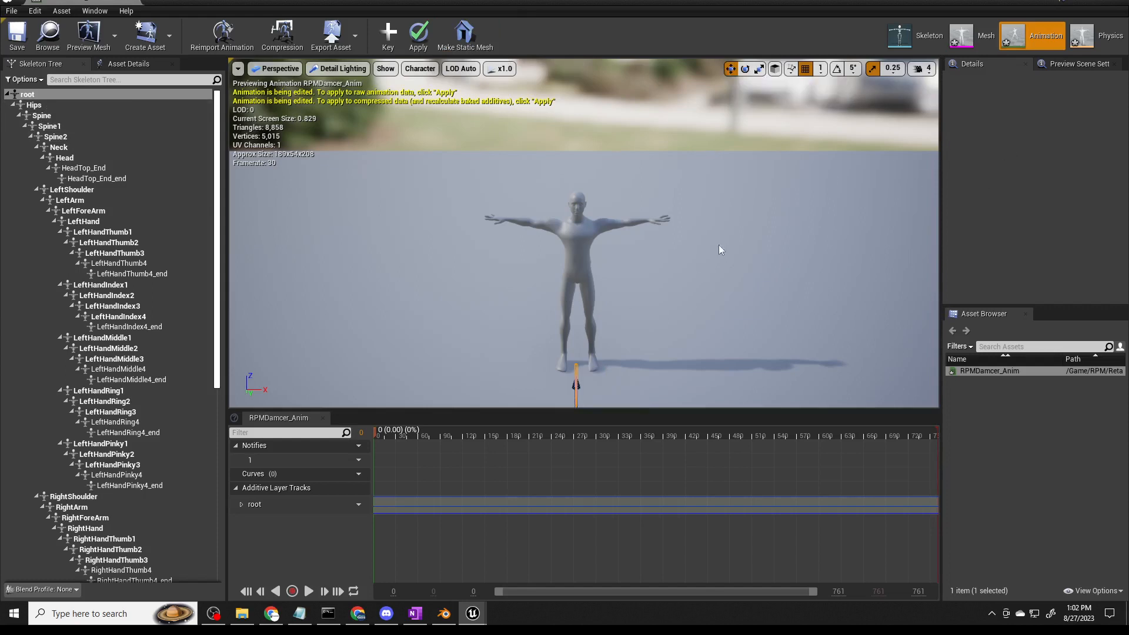
pyautogui.click(386, 508)
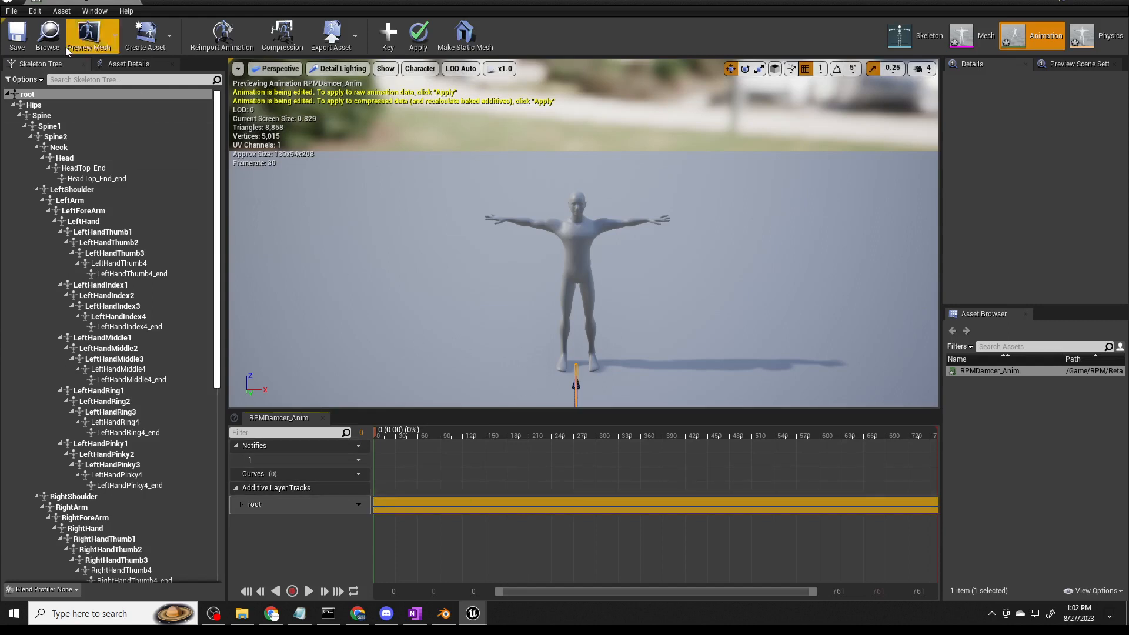
pyautogui.click(17, 34)
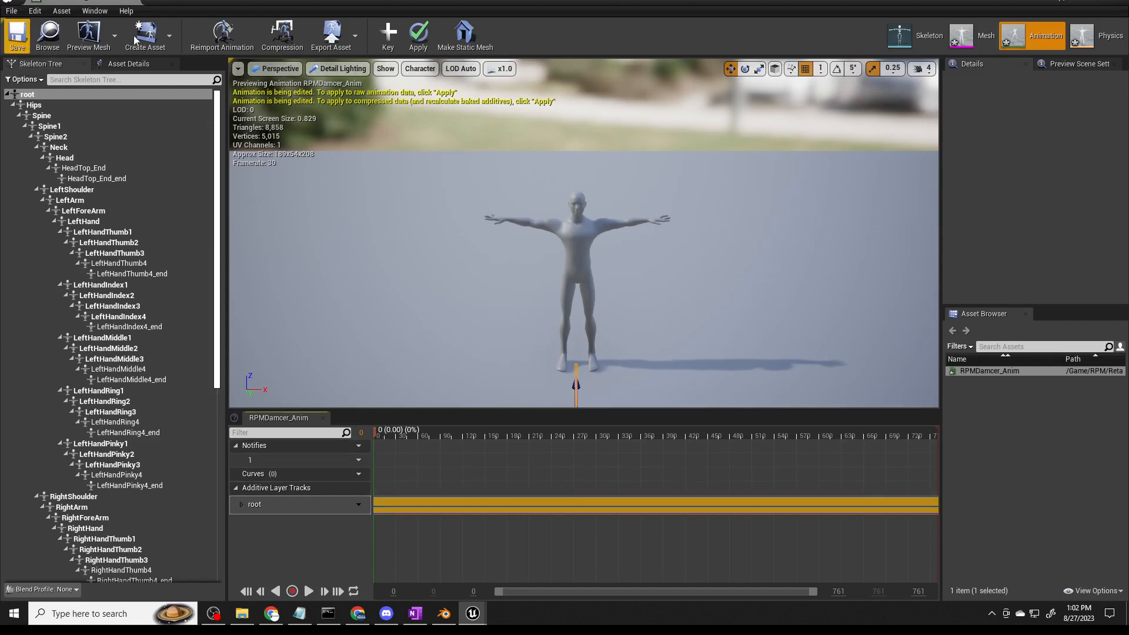
pyautogui.click(418, 33)
pyautogui.click(12, 32)
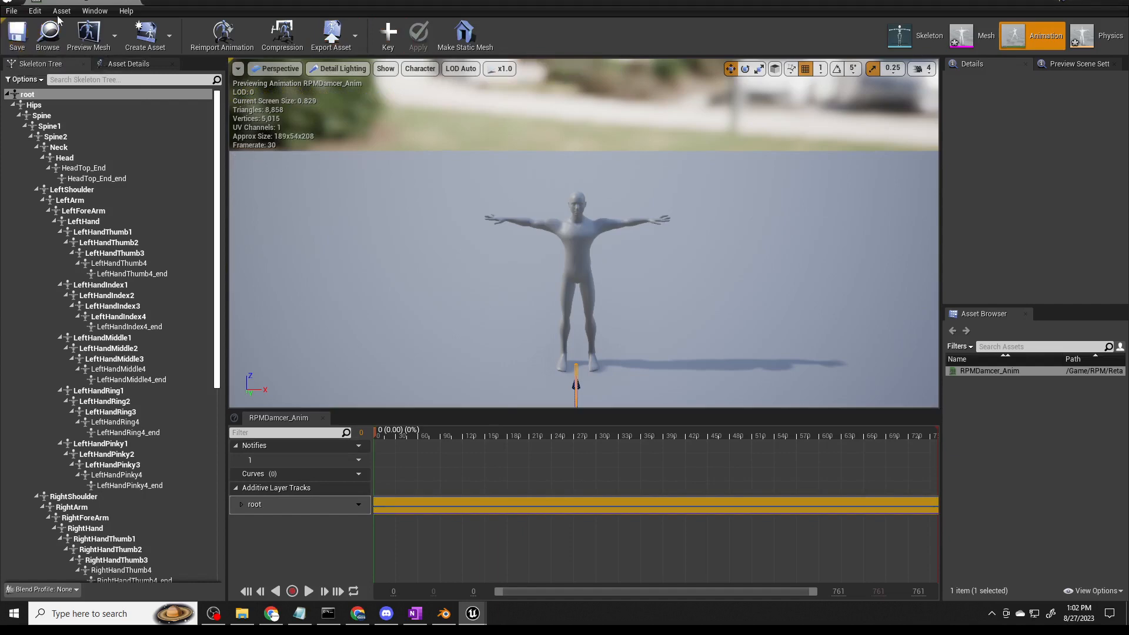
# Close and reopen the RPMDamcer_Anim animation to check the character's height during playback, and close it again.
pyautogui.click(135, 2)
pyautogui.click(416, 480)
pyautogui.doubleClick(275, 402)
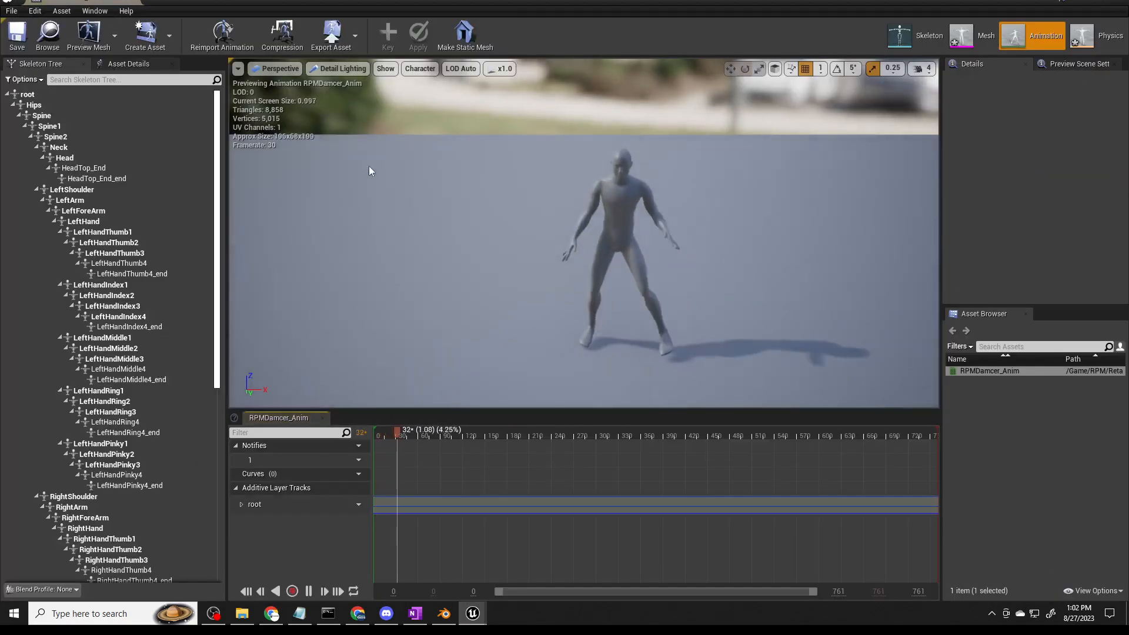
pyautogui.click(136, 2)
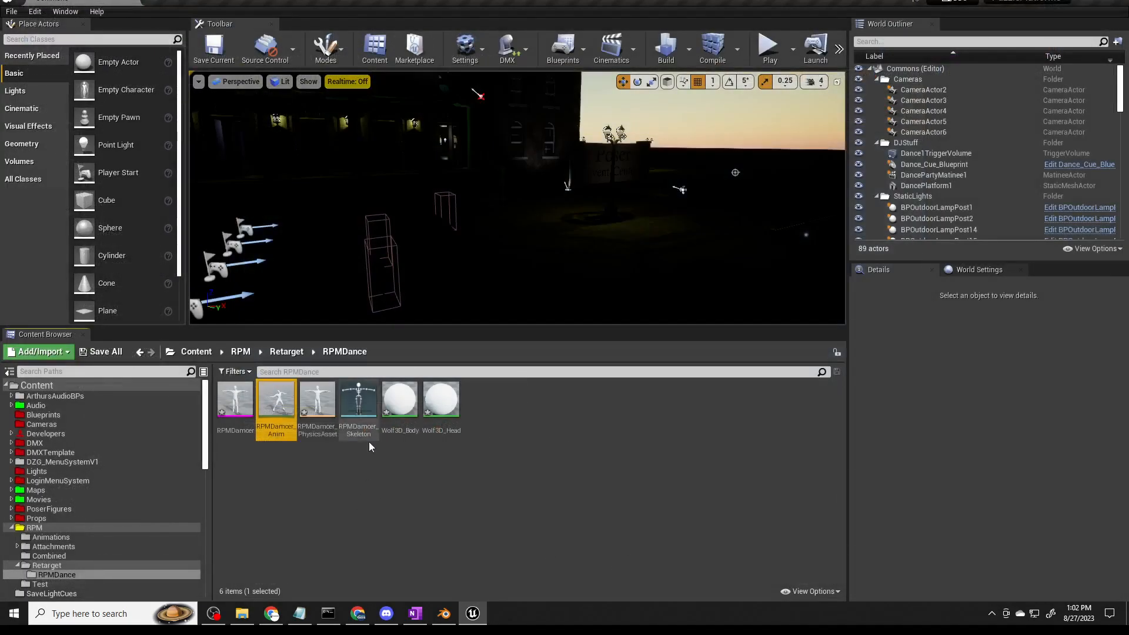
# Save all modified assets and open RPMDamcer_Skeleton from the RPMDance folder.
pyautogui.click(11, 11)
pyautogui.click(42, 112)
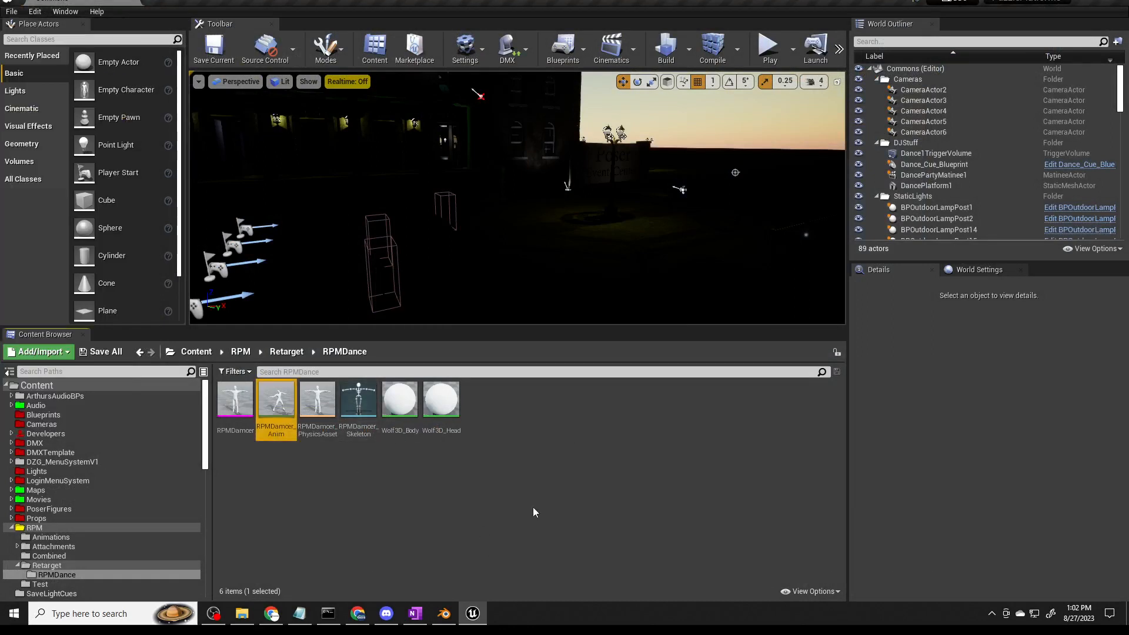
pyautogui.click(506, 514)
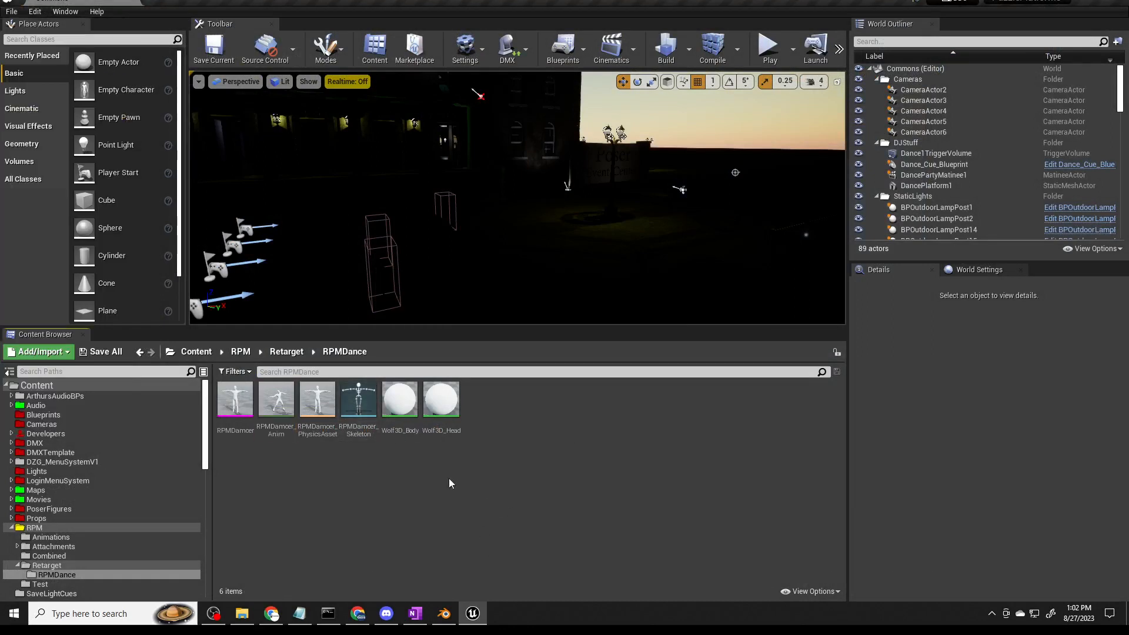
pyautogui.doubleClick(359, 400)
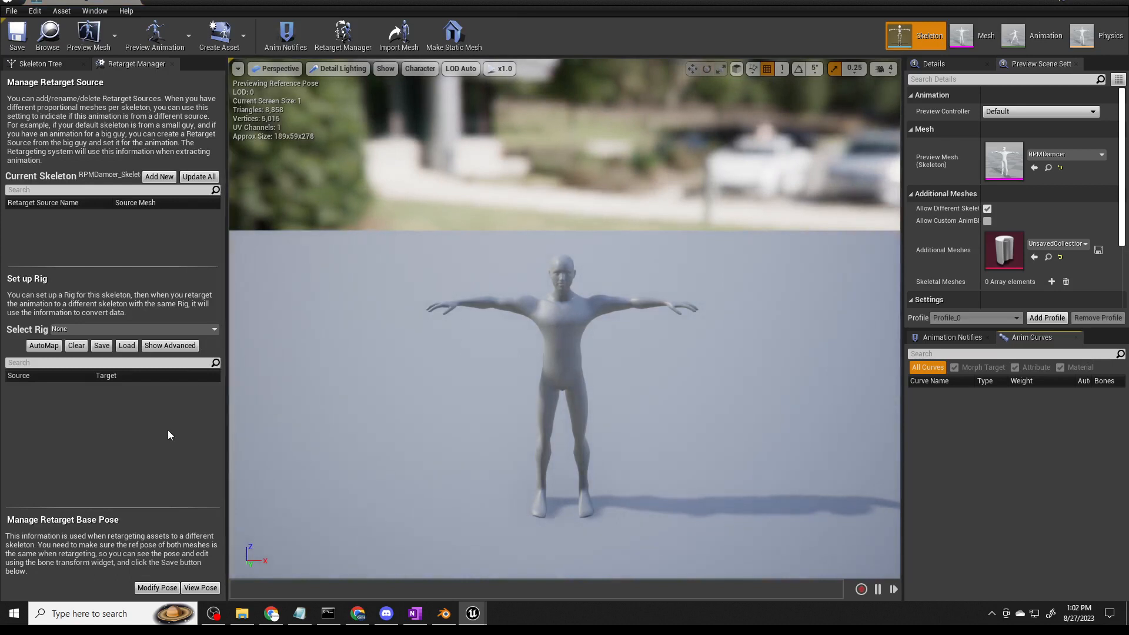
# Assign the Humanoid rig to the skeleton, load the RPM_BoneMapping mapping, and map the Root node to the root bone.
pyautogui.click(170, 329)
pyautogui.click(98, 352)
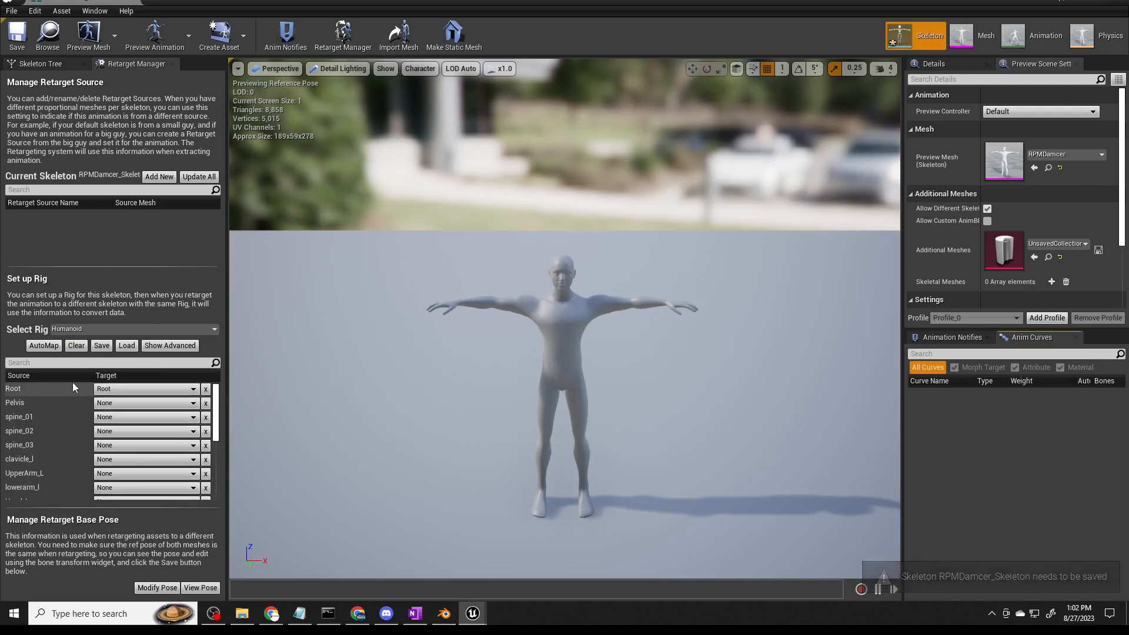
pyautogui.click(126, 345)
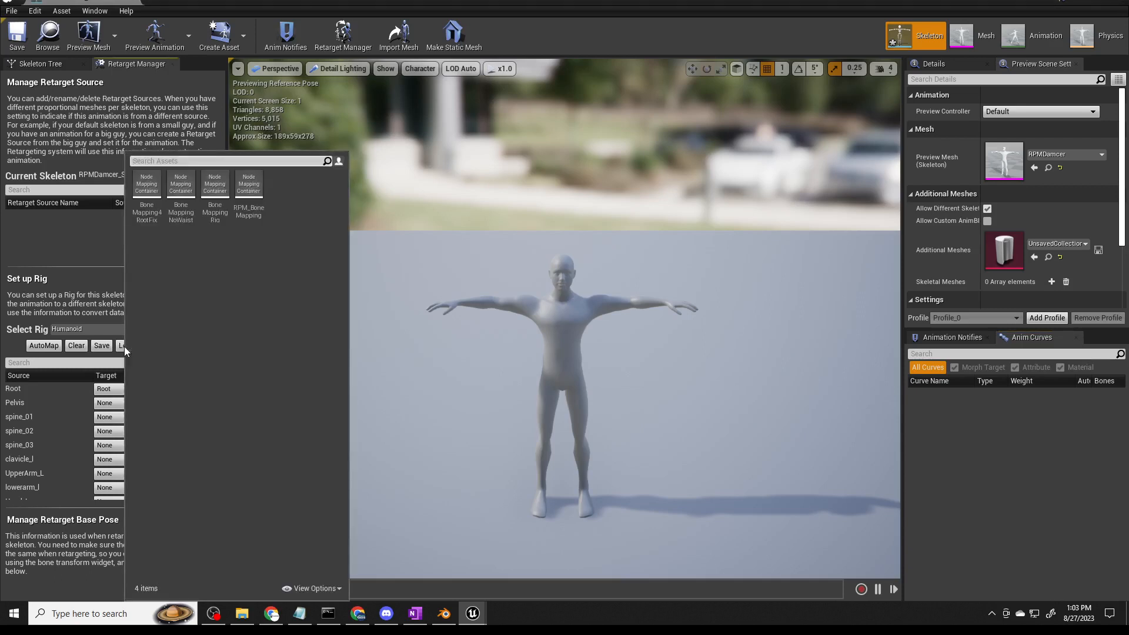
pyautogui.click(248, 185)
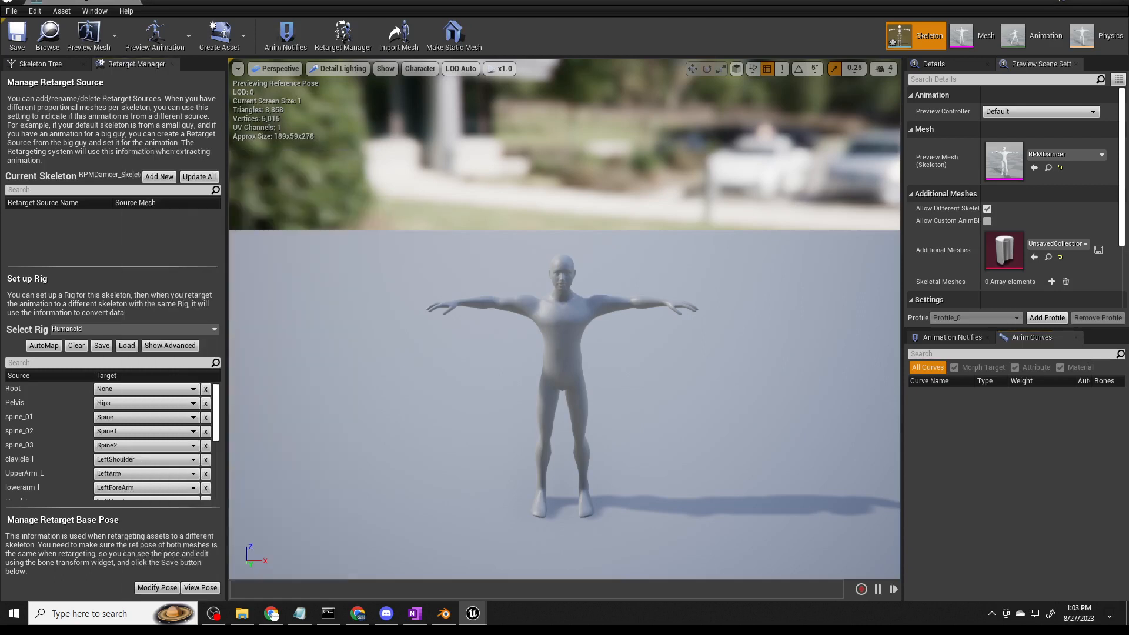
pyautogui.click(190, 390)
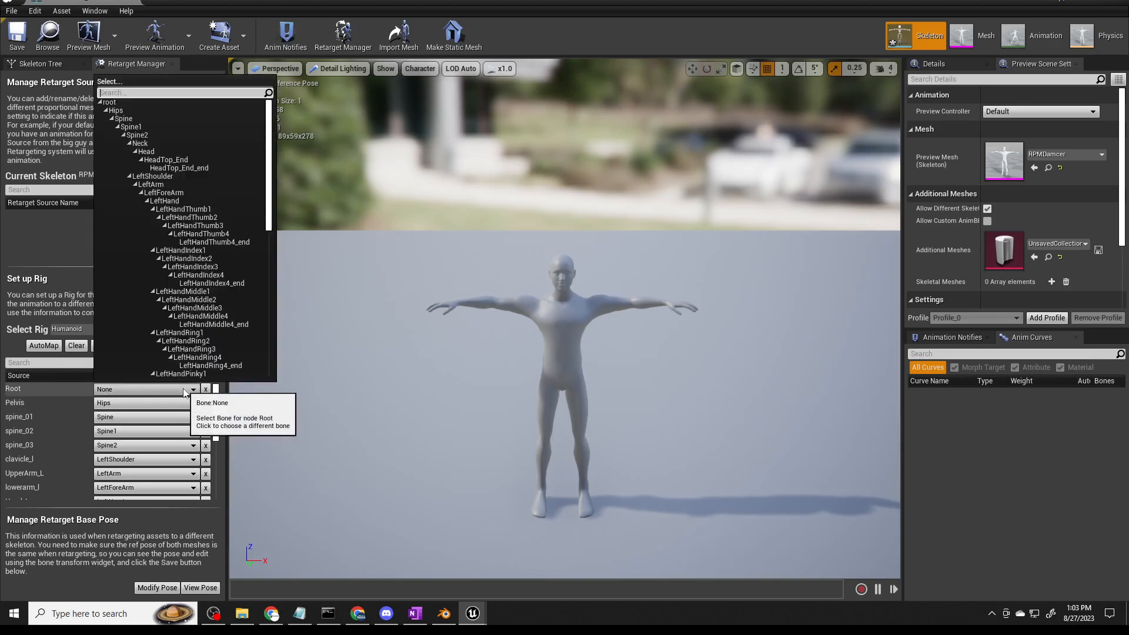
pyautogui.click(109, 102)
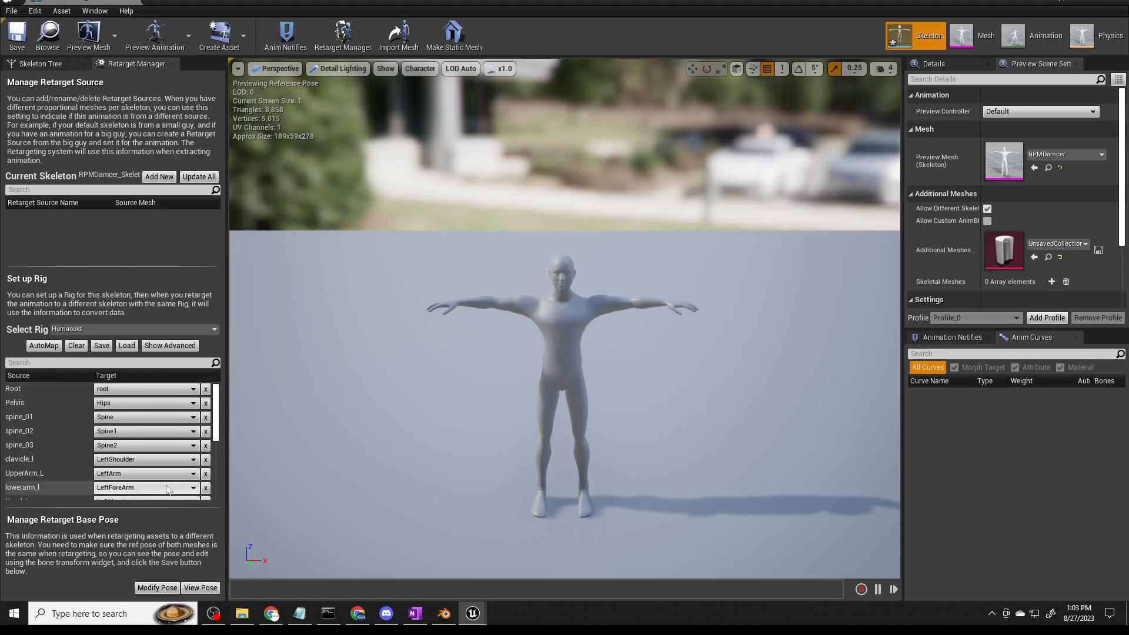
# Review the remaining bone mappings down to the feet, save the skeleton asset, and close it.
pyautogui.scroll(-2, 134, 456)
pyautogui.scroll(-4, 134, 456)
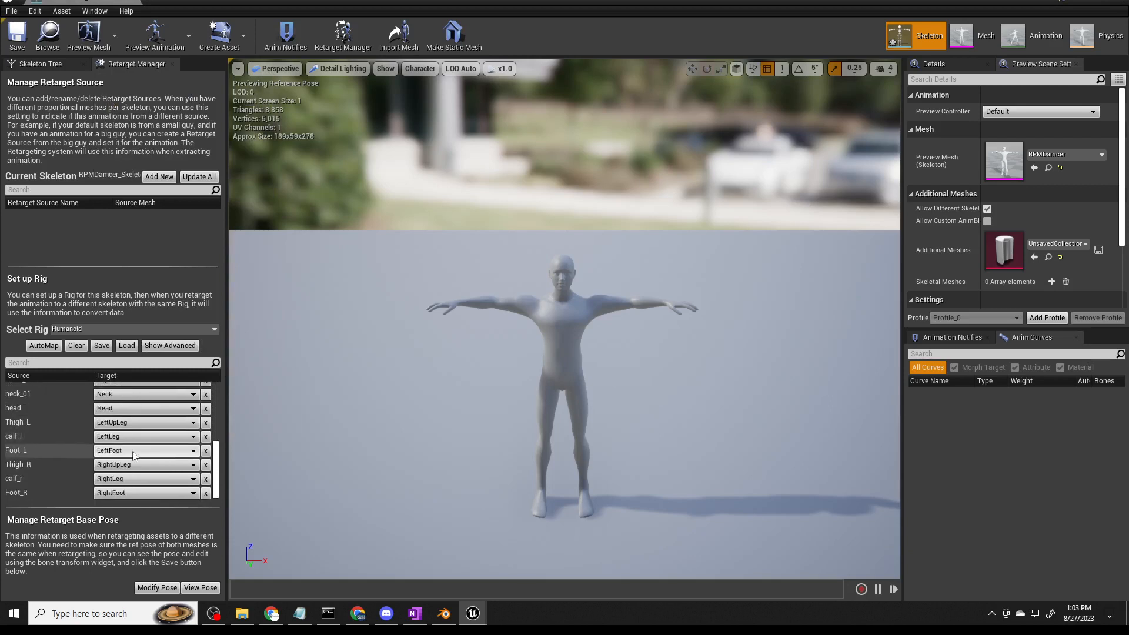
pyautogui.scroll(6, 134, 456)
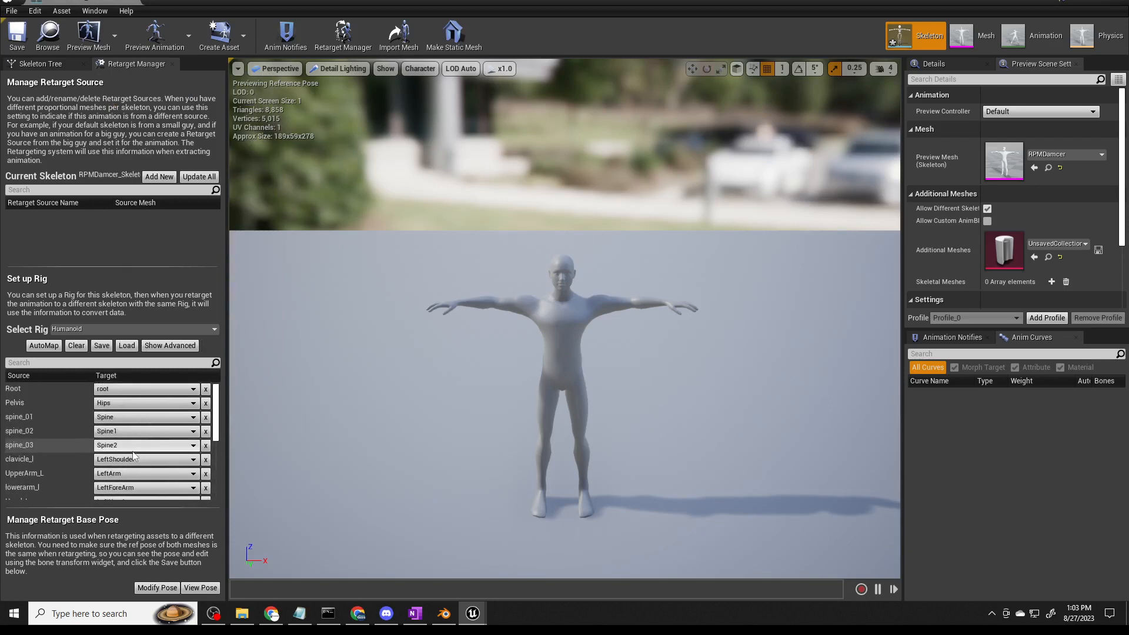
pyautogui.click(18, 41)
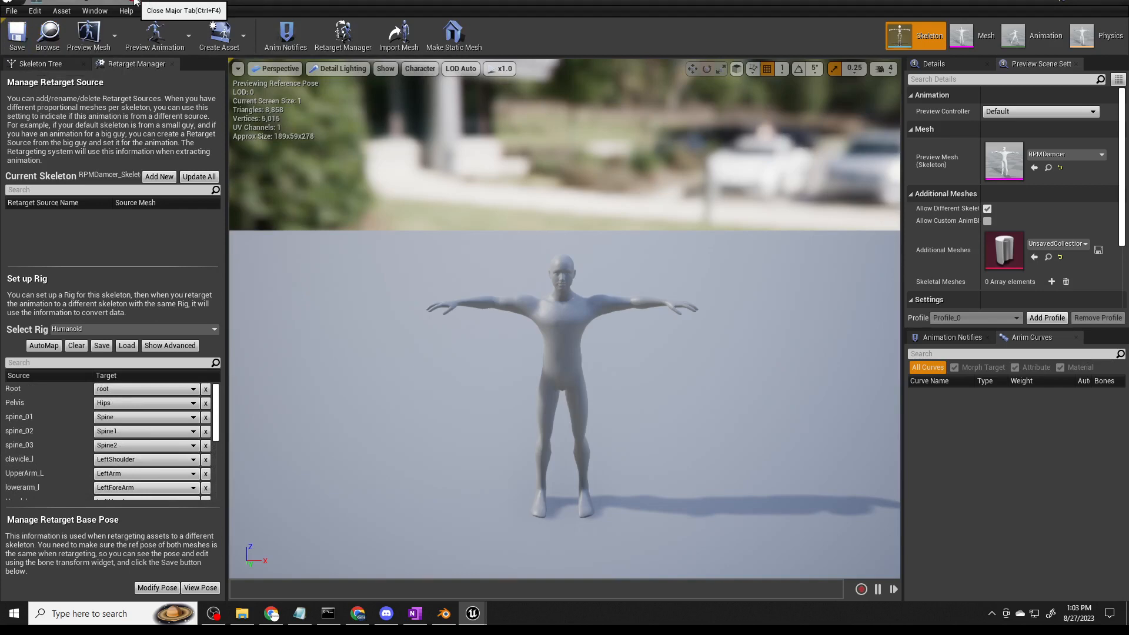
pyautogui.click(134, 2)
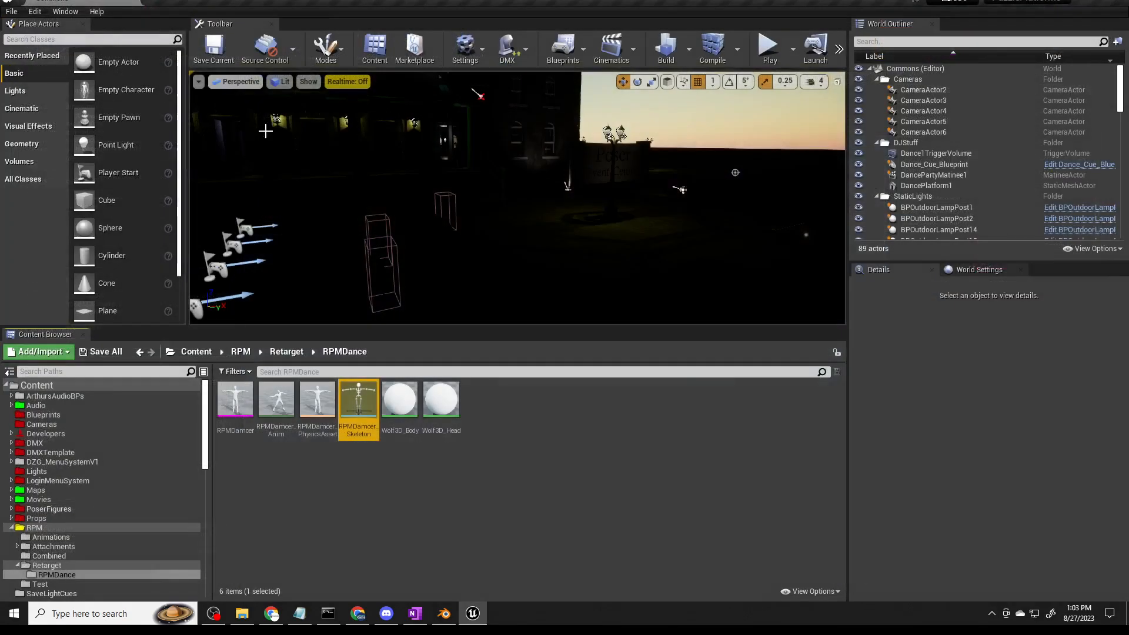
# Duplicate and retarget the RPMDamcer_Anim animation to the RPM_Mixamo_Skeleton, keeping the default retarget options.
pyautogui.rightClick(287, 403)
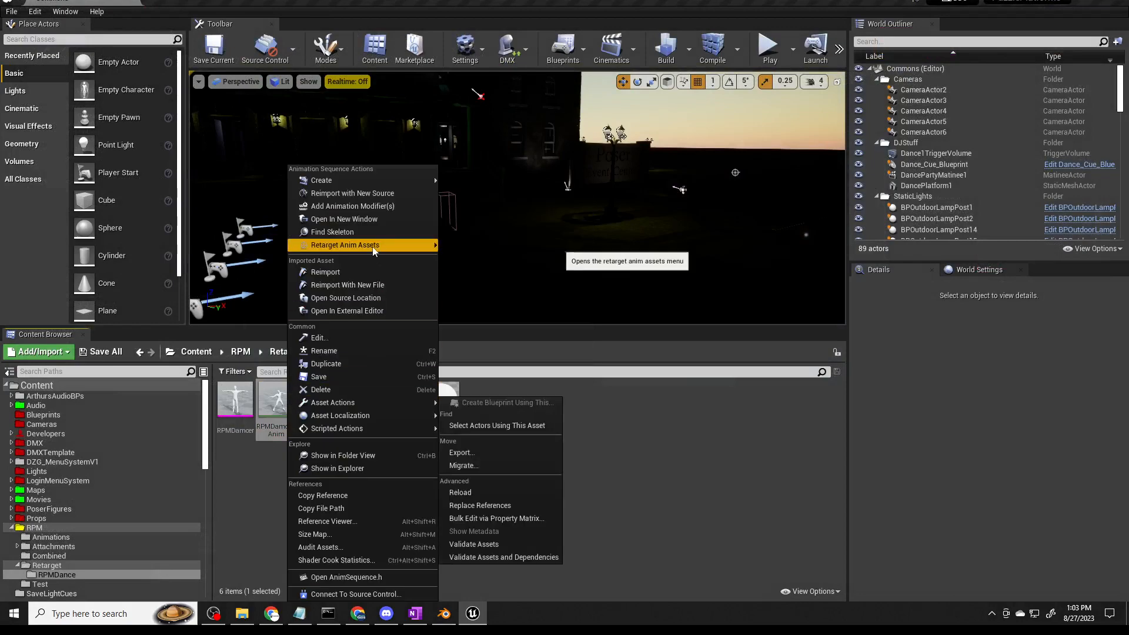
pyautogui.moveTo(372, 250)
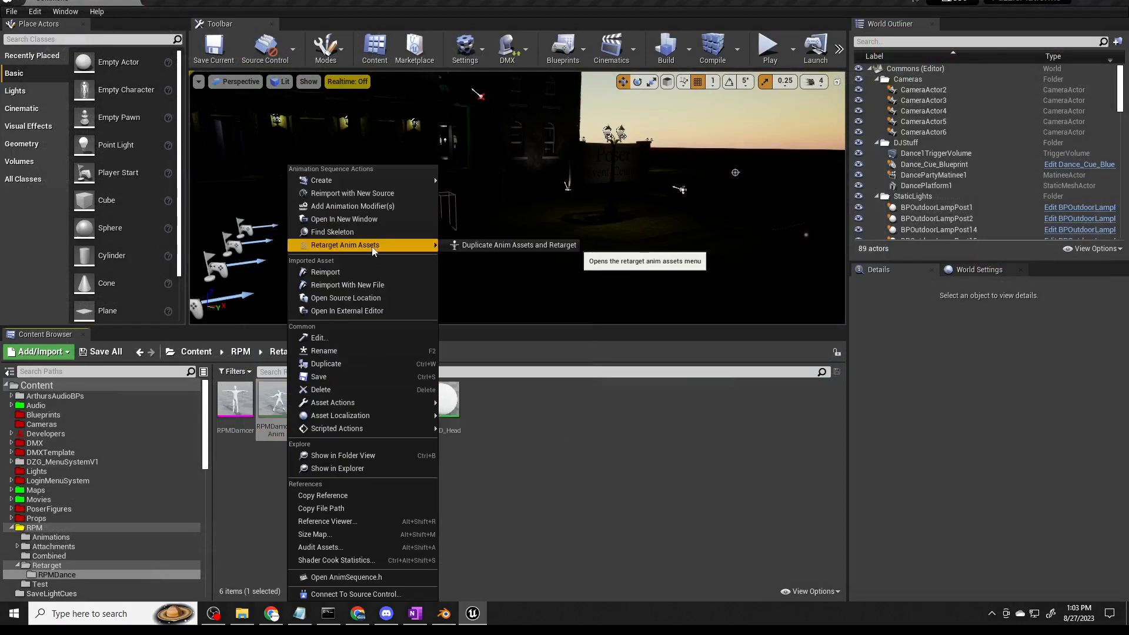
pyautogui.click(464, 244)
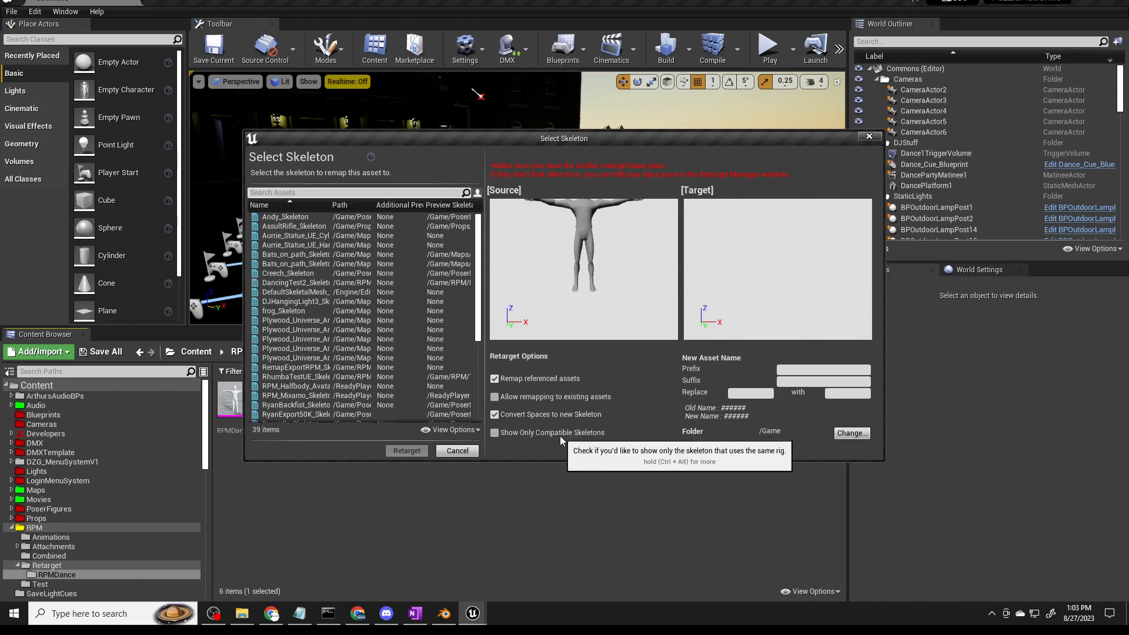
pyautogui.click(315, 395)
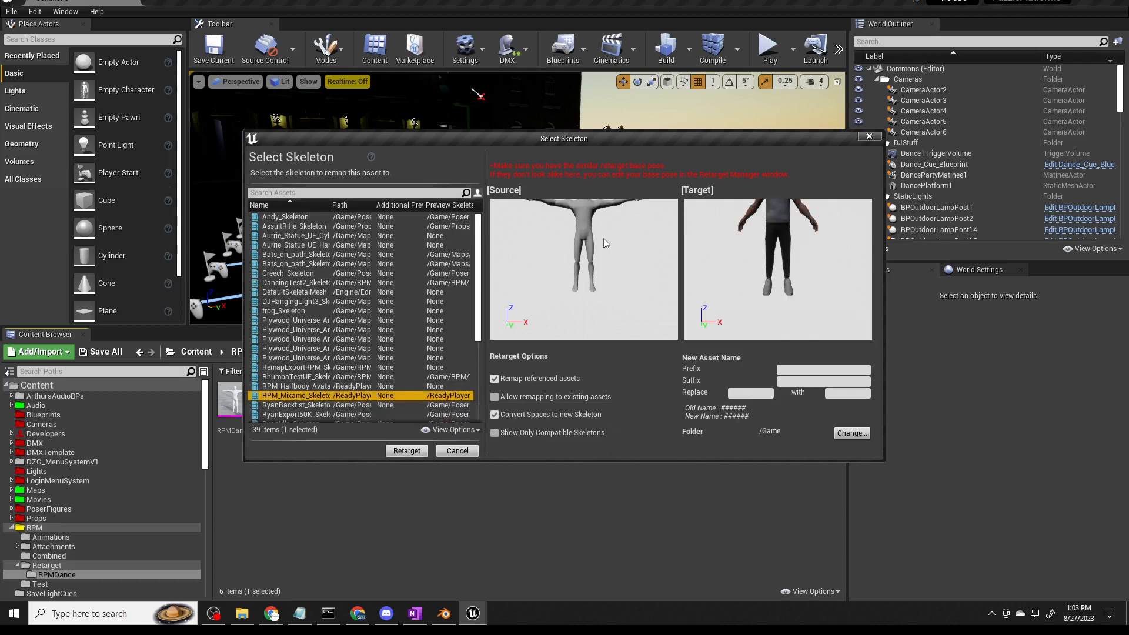
pyautogui.click(408, 452)
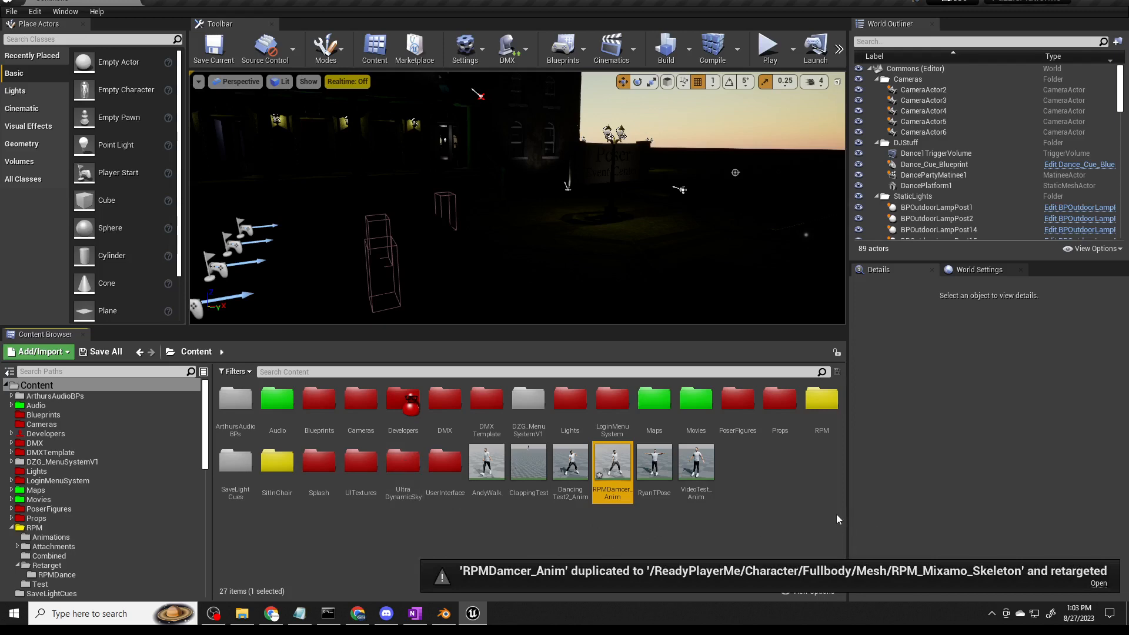
# Open the retargeted RPMDamcer_Anim from the Content folder, pause playback, and return to the first frame.
pyautogui.doubleClick(619, 476)
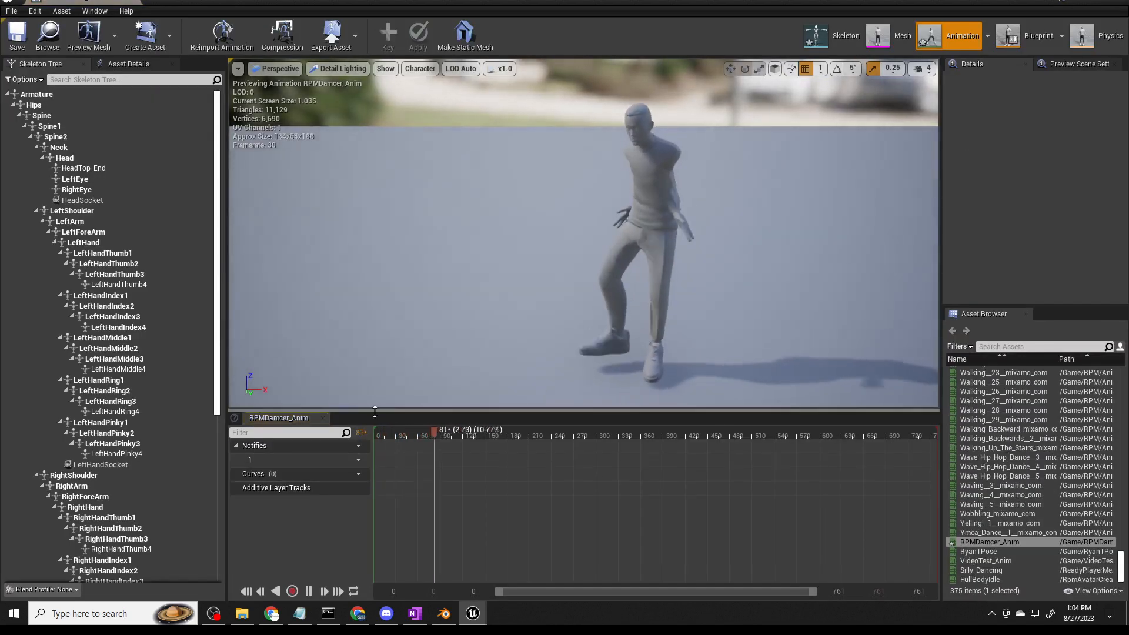
pyautogui.click(307, 592)
pyautogui.click(247, 591)
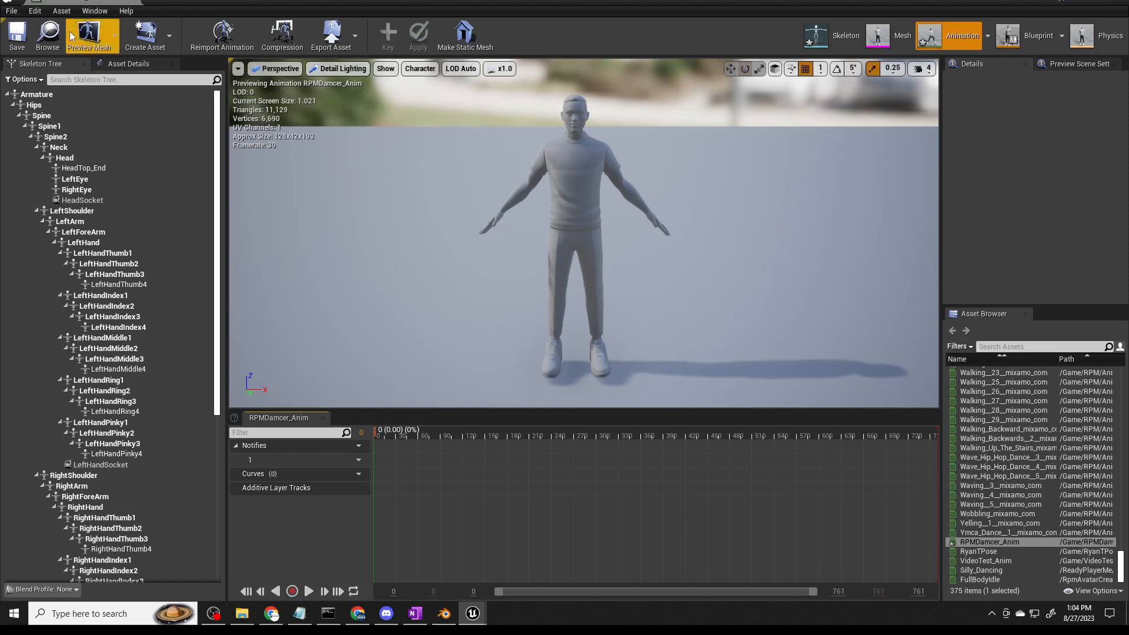
# Add an additive layer track for the LeftArm bone and set its local X rotation to -3.
pyautogui.click(87, 221)
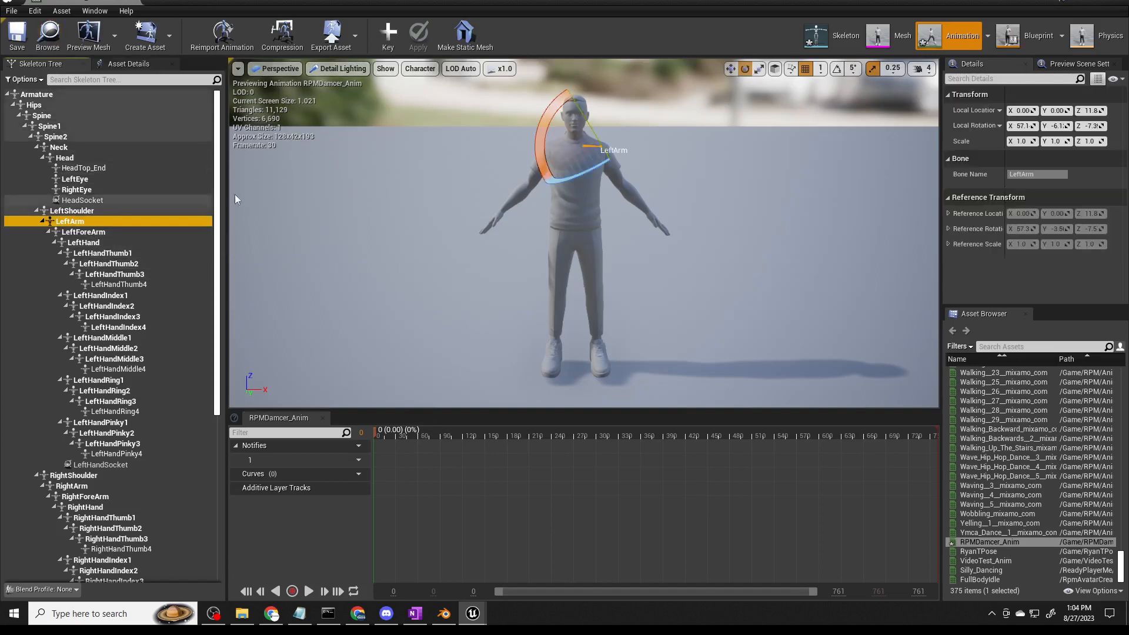
pyautogui.click(397, 42)
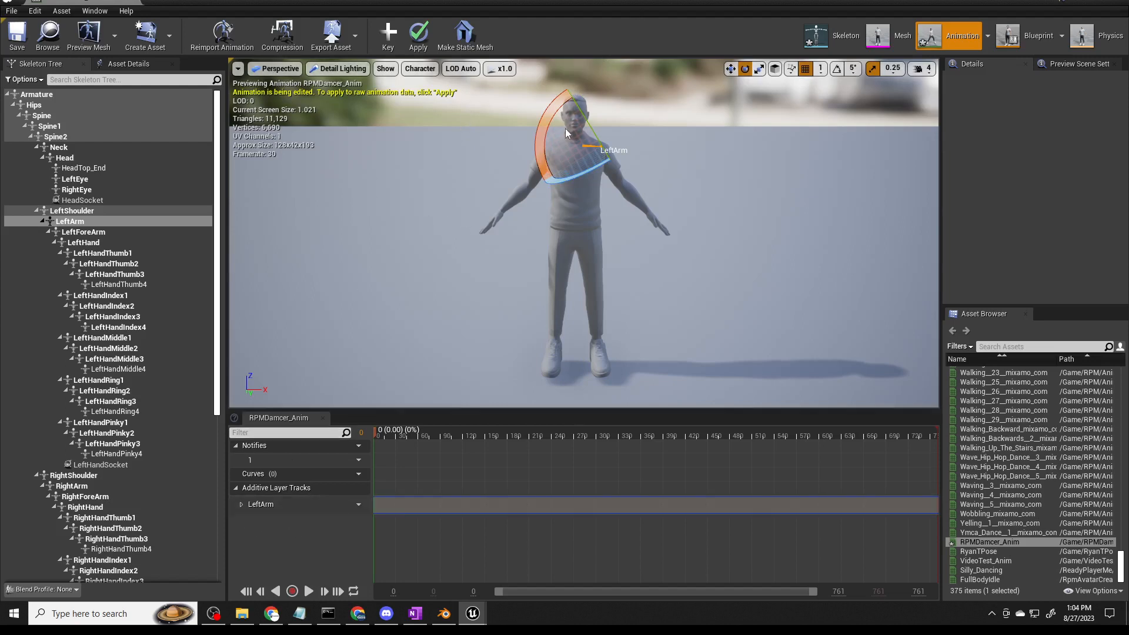
pyautogui.click(547, 116)
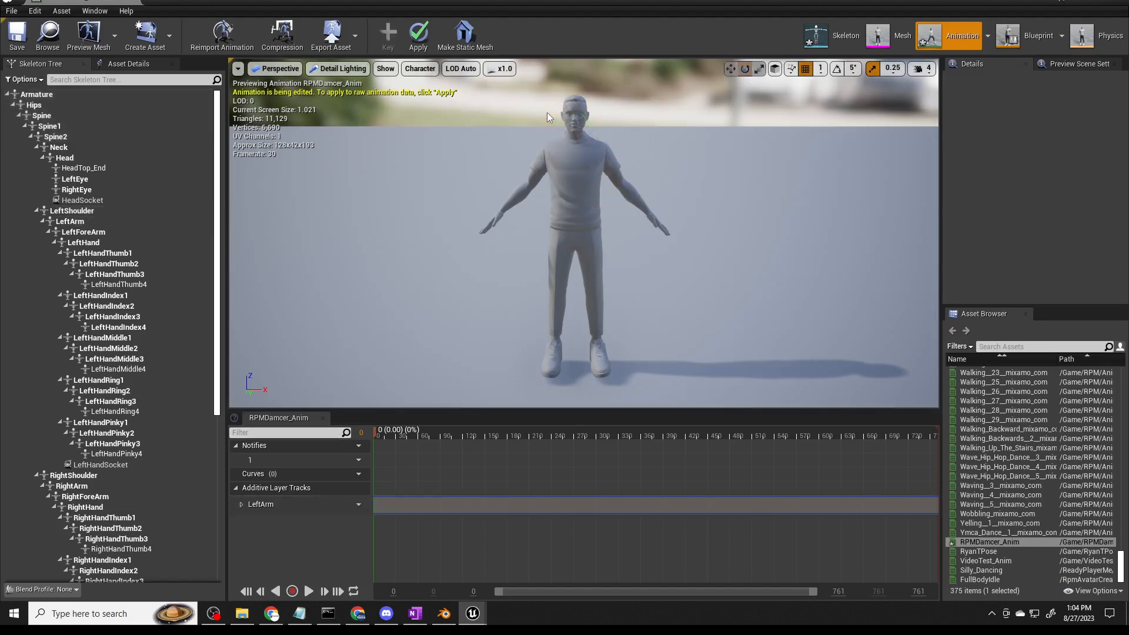
pyautogui.click(275, 500)
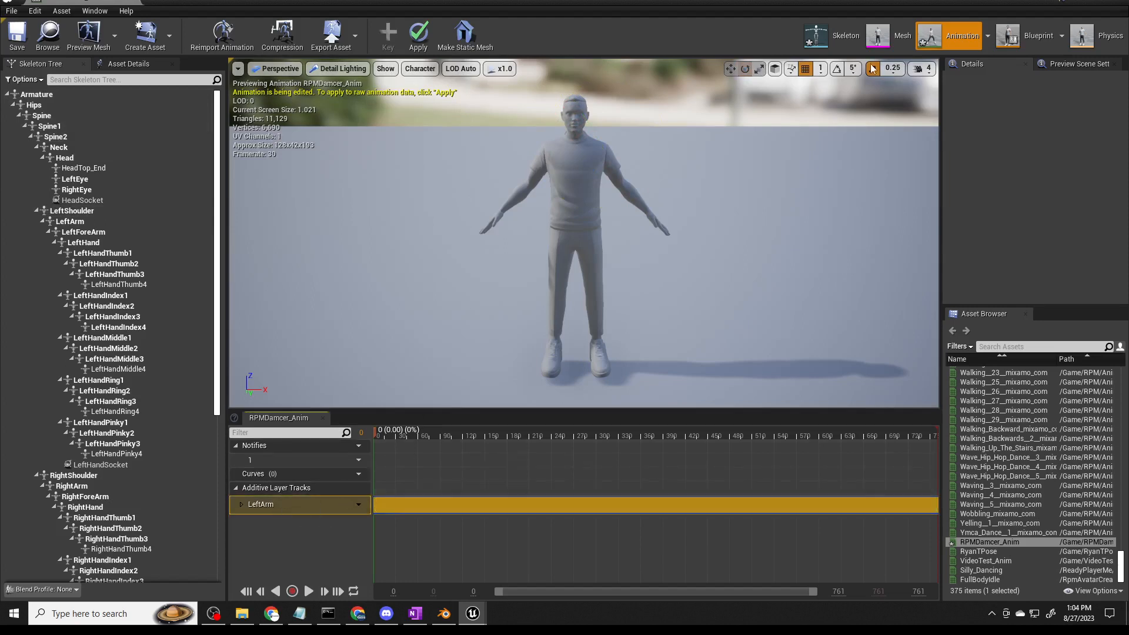
pyautogui.click(607, 171)
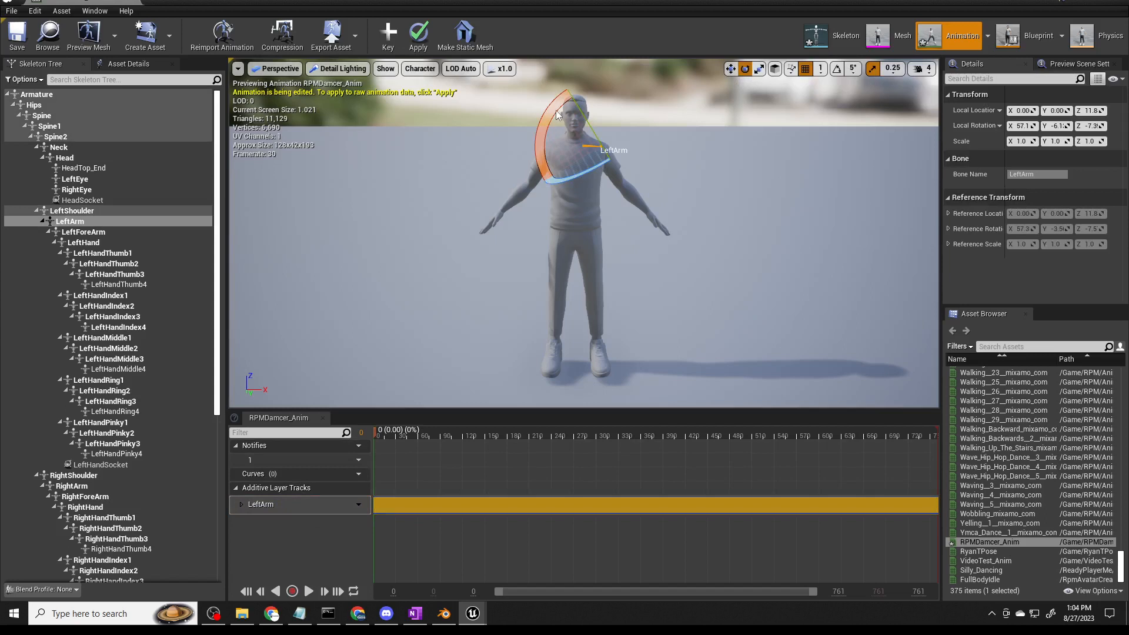
pyautogui.click(1024, 126)
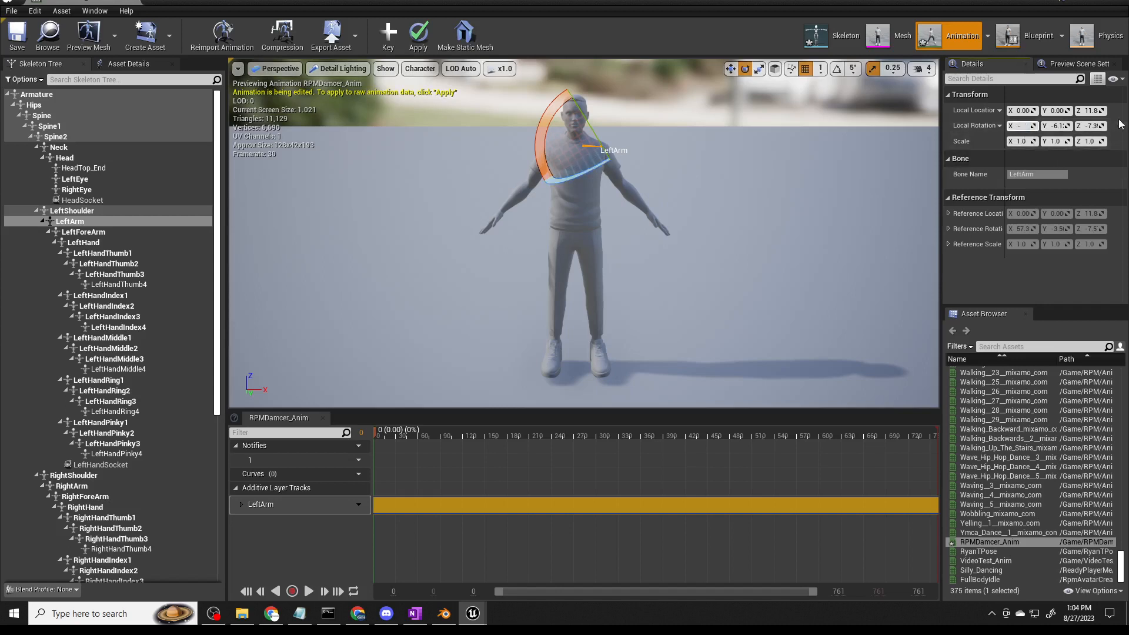
pyautogui.write('-3')
pyautogui.press('Return')
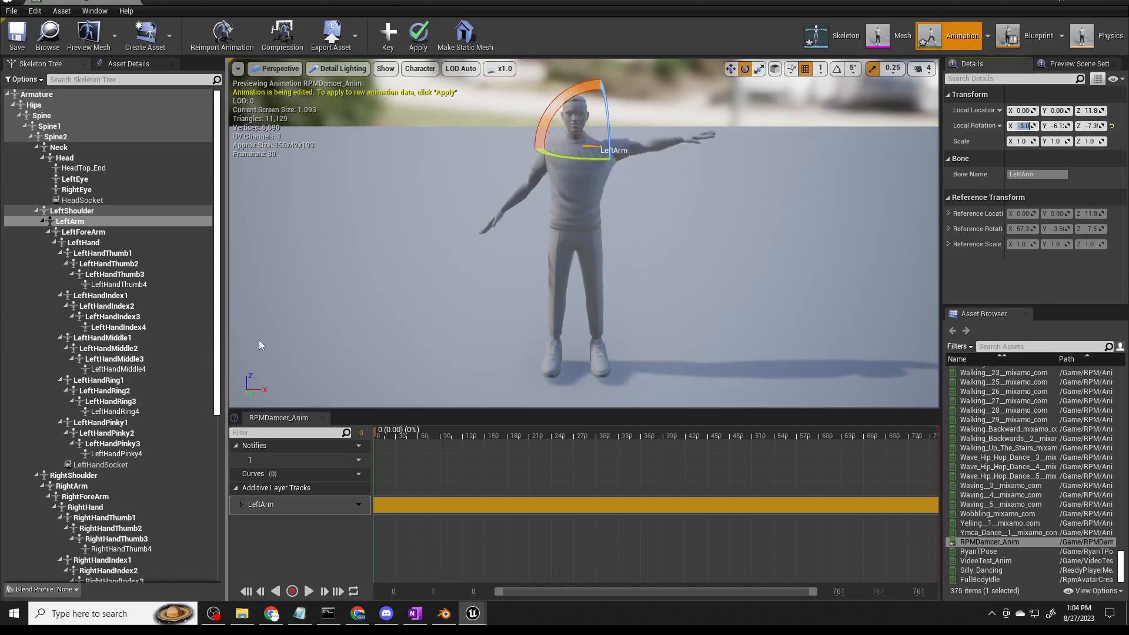
# Key the LeftArm bone's raised rotation on the first frame and apply the edit to the animation.
pyautogui.click(398, 49)
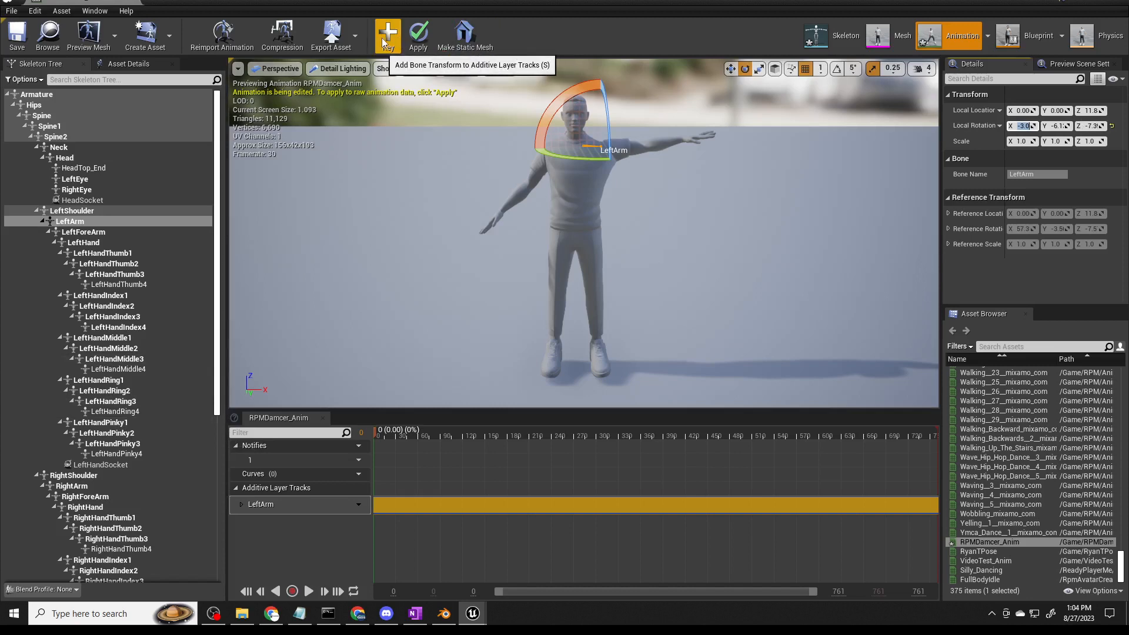
pyautogui.click(418, 34)
pyautogui.click(394, 36)
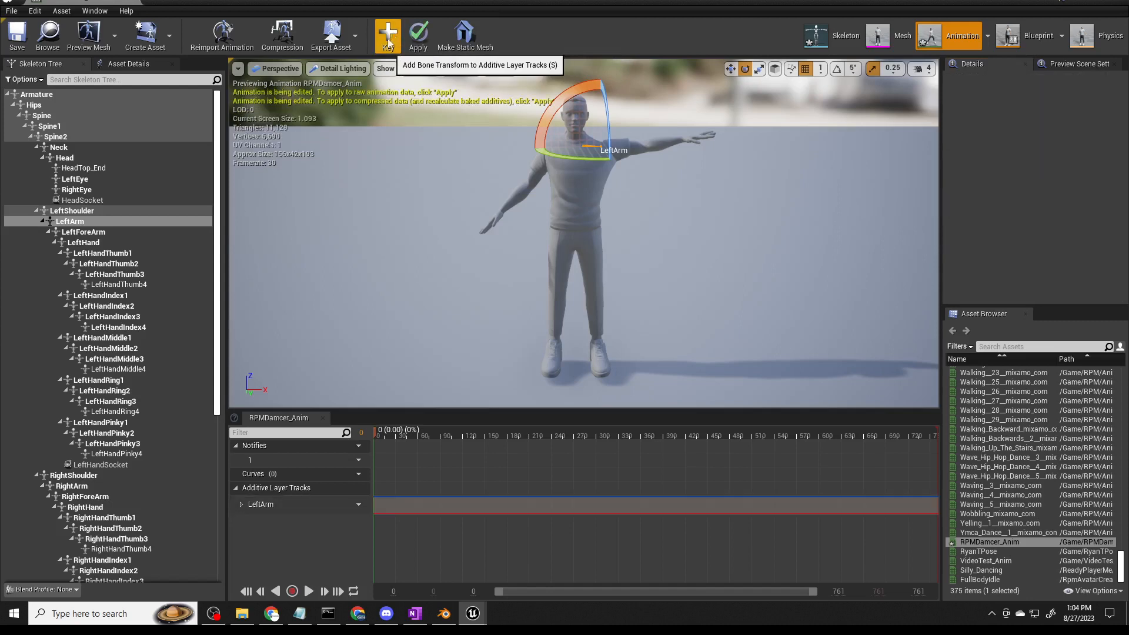
# Add an additive layer track for the RightArm bone, set its local X rotation to -3, and apply the edit.
pyautogui.click(71, 486)
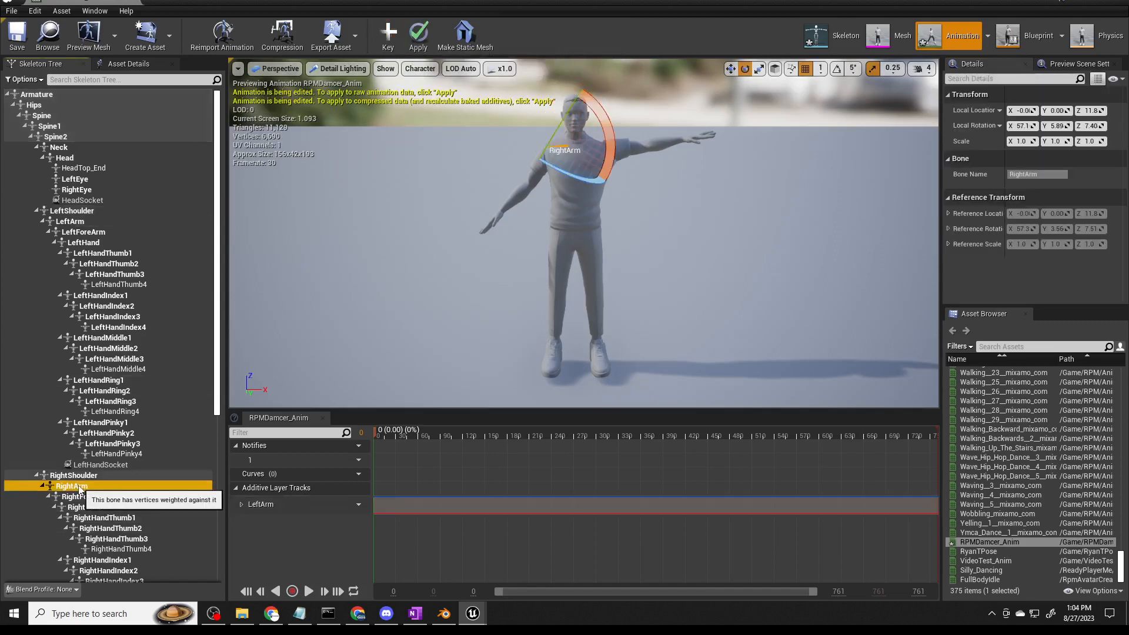
pyautogui.click(388, 34)
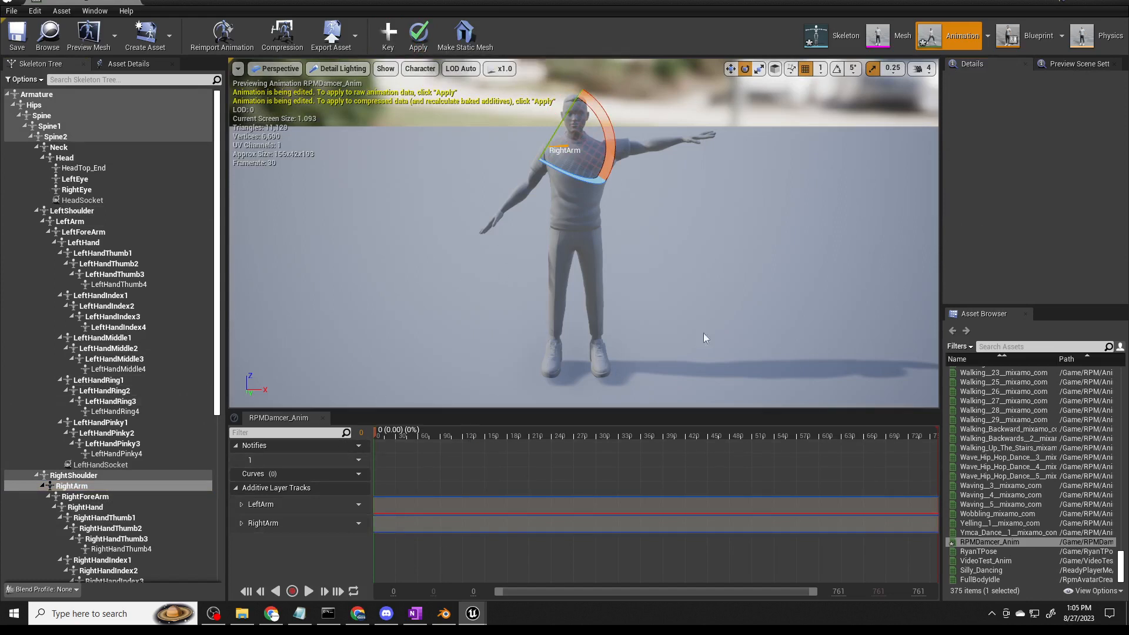
pyautogui.click(612, 153)
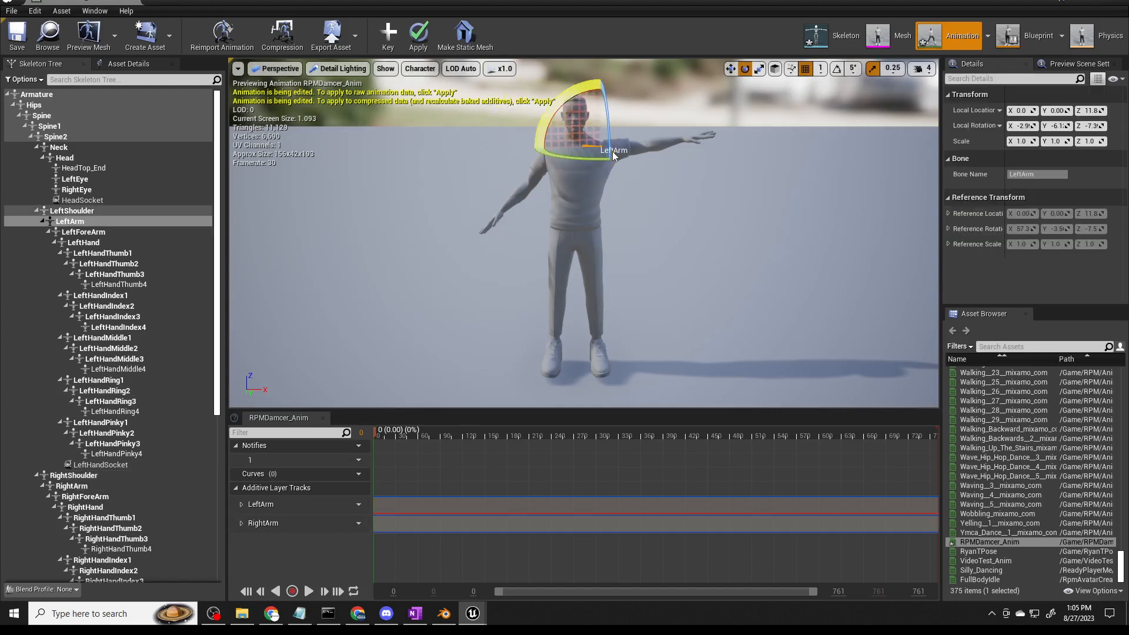
pyautogui.click(559, 160)
pyautogui.click(537, 164)
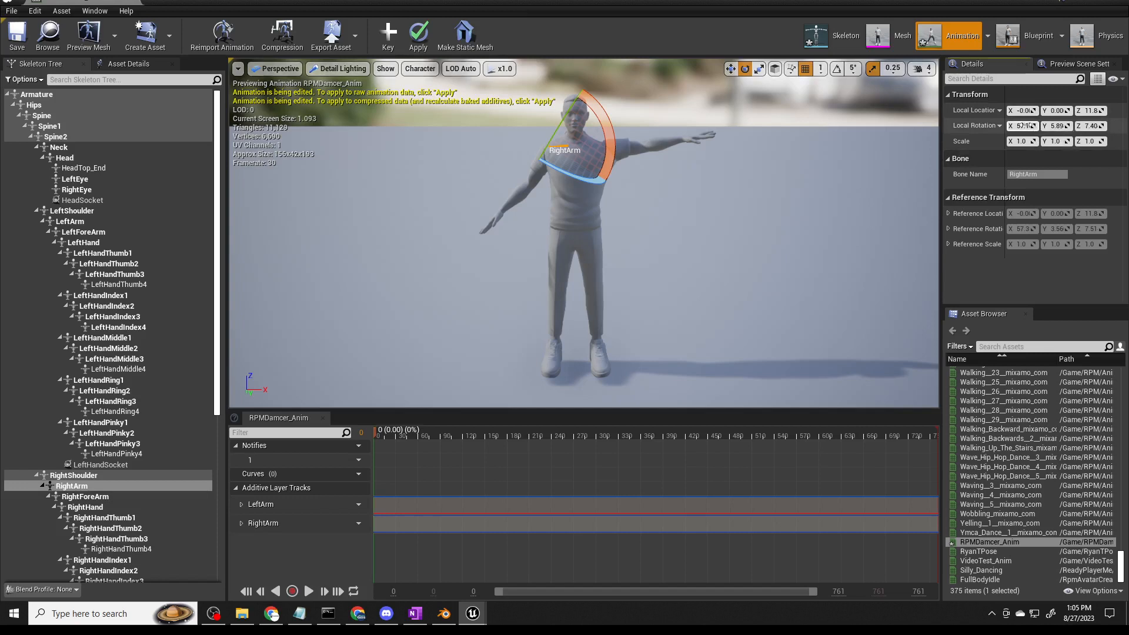
pyautogui.click(1025, 126)
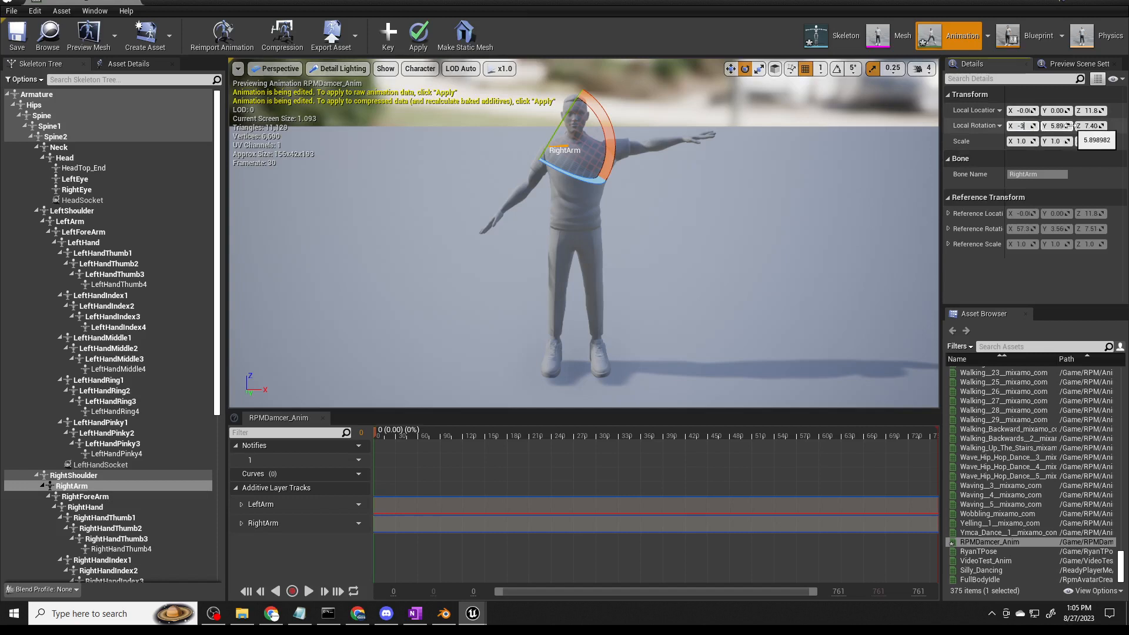
pyautogui.write('-3')
pyautogui.press('Return')
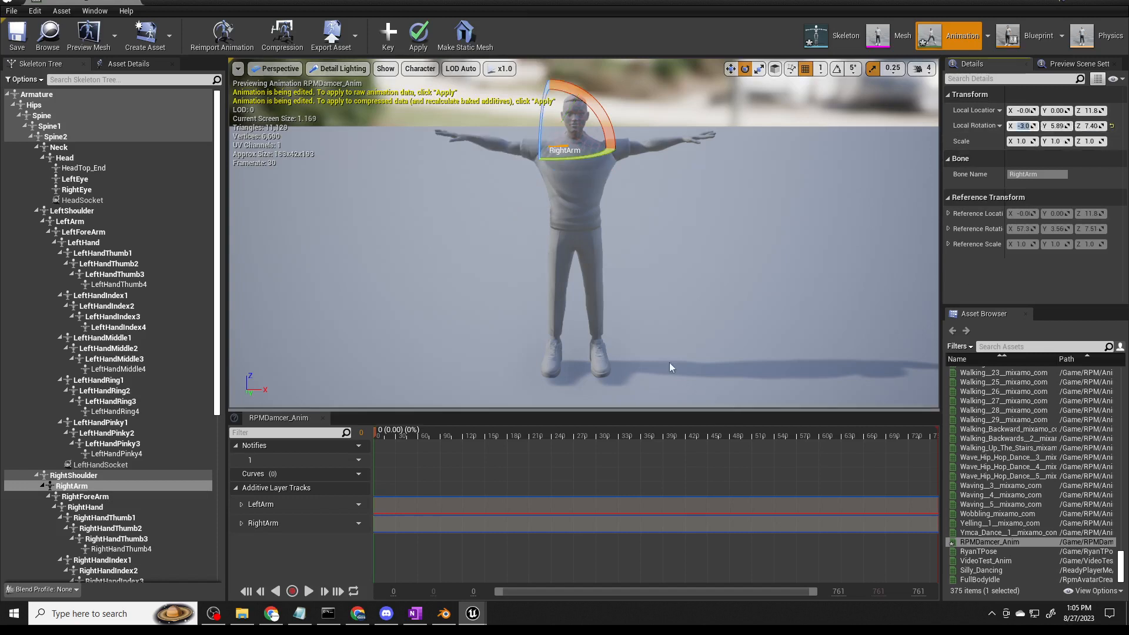
pyautogui.click(418, 46)
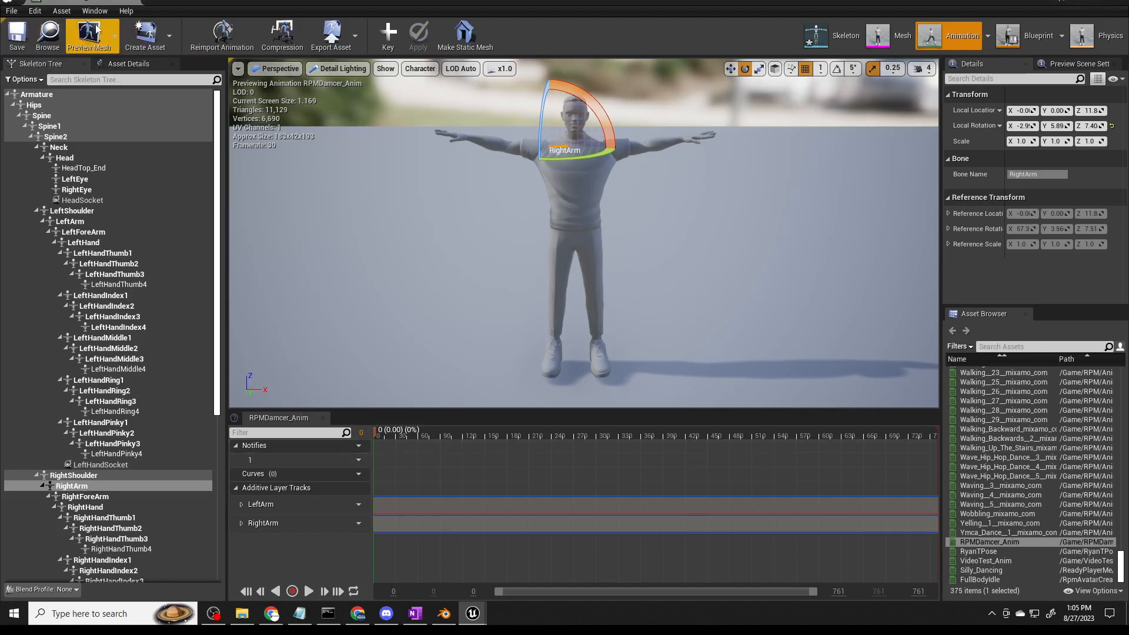
# Close and reopen the retargeted RPMDamcer_Anim to check the arms during playback, and pause it.
pyautogui.click(128, 3)
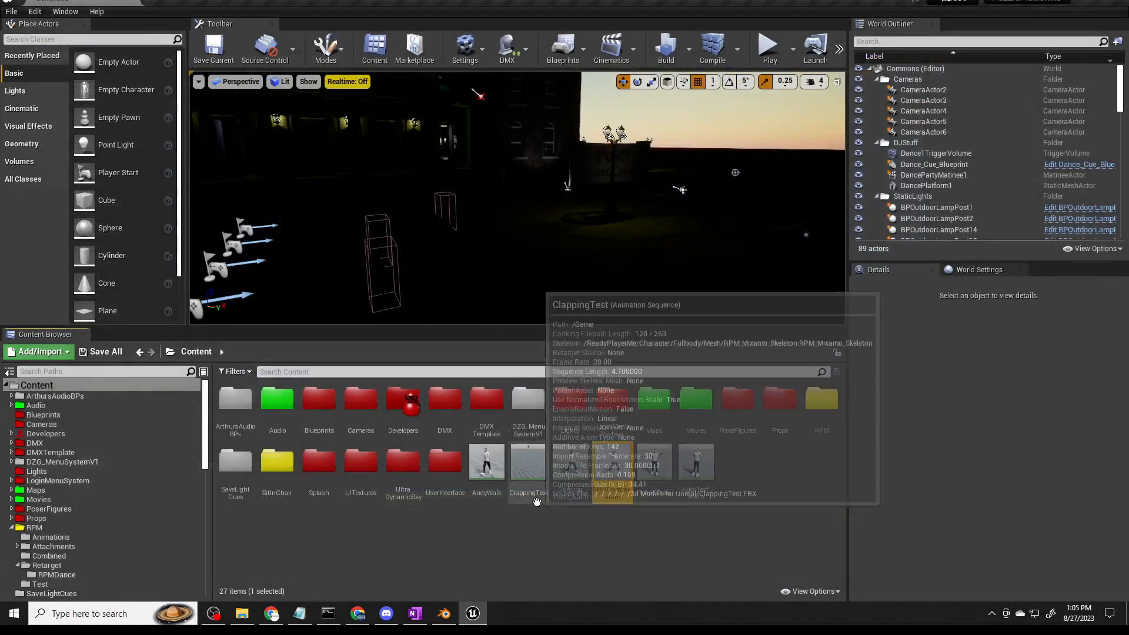
pyautogui.doubleClick(618, 474)
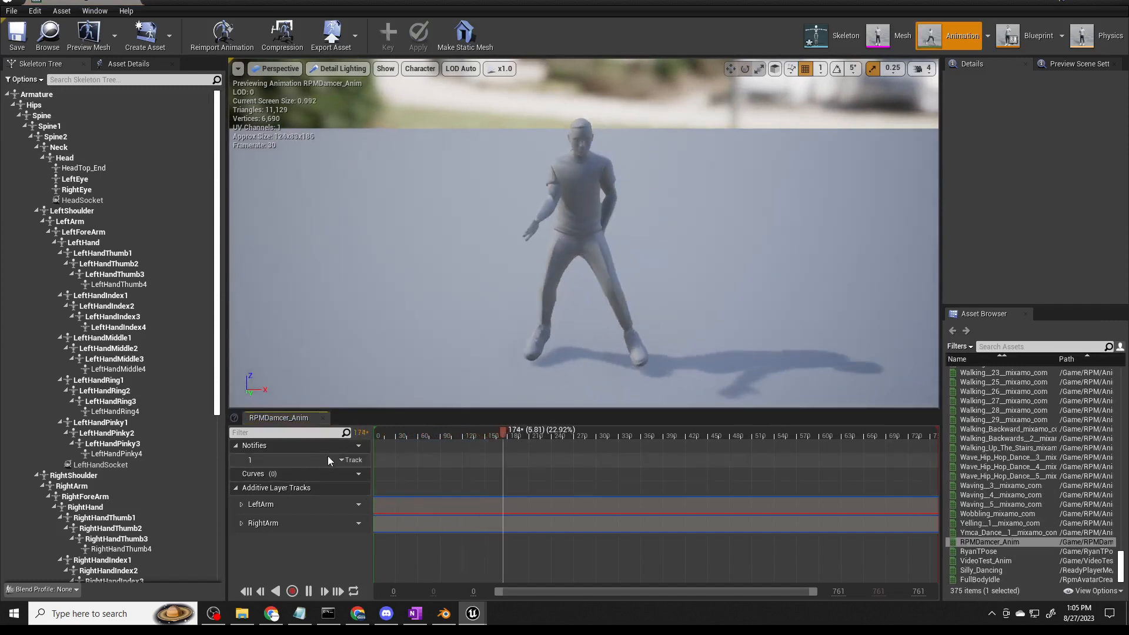
pyautogui.click(309, 593)
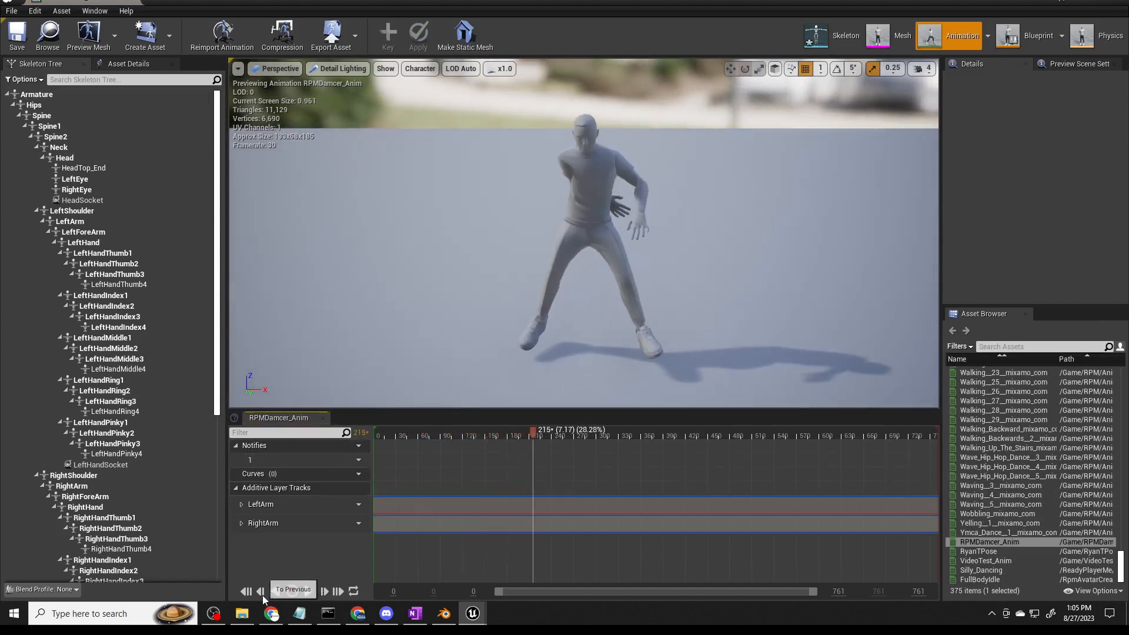
# Return RPMDamcer_Anim to its first frame and key the RightArm bone's transform.
pyautogui.click(262, 595)
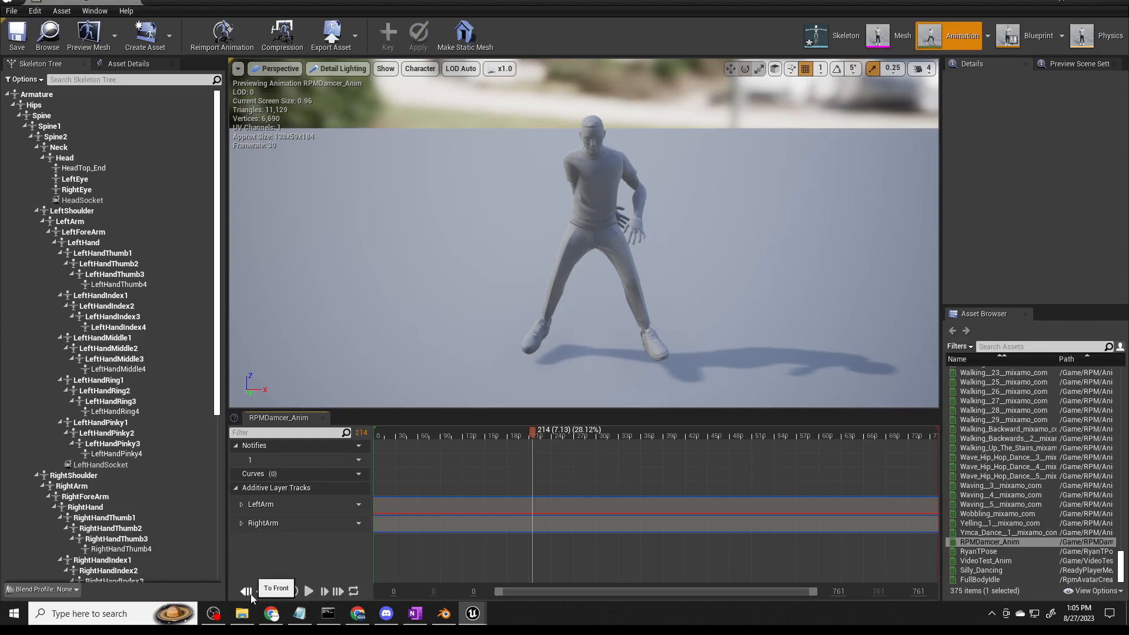
pyautogui.click(251, 593)
pyautogui.click(280, 524)
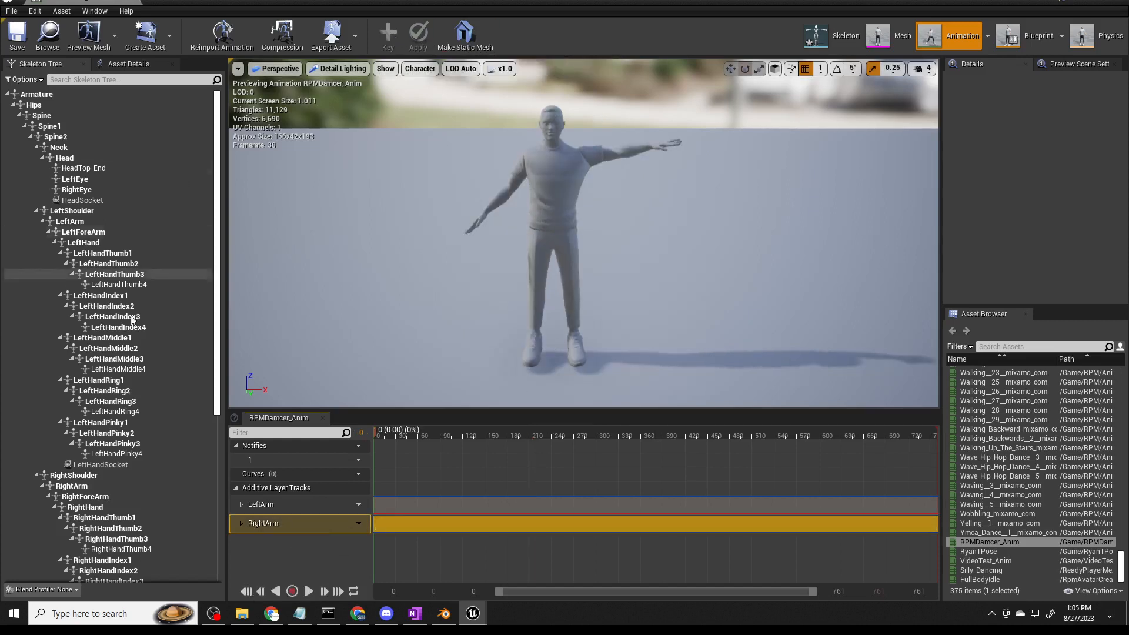
pyautogui.click(72, 486)
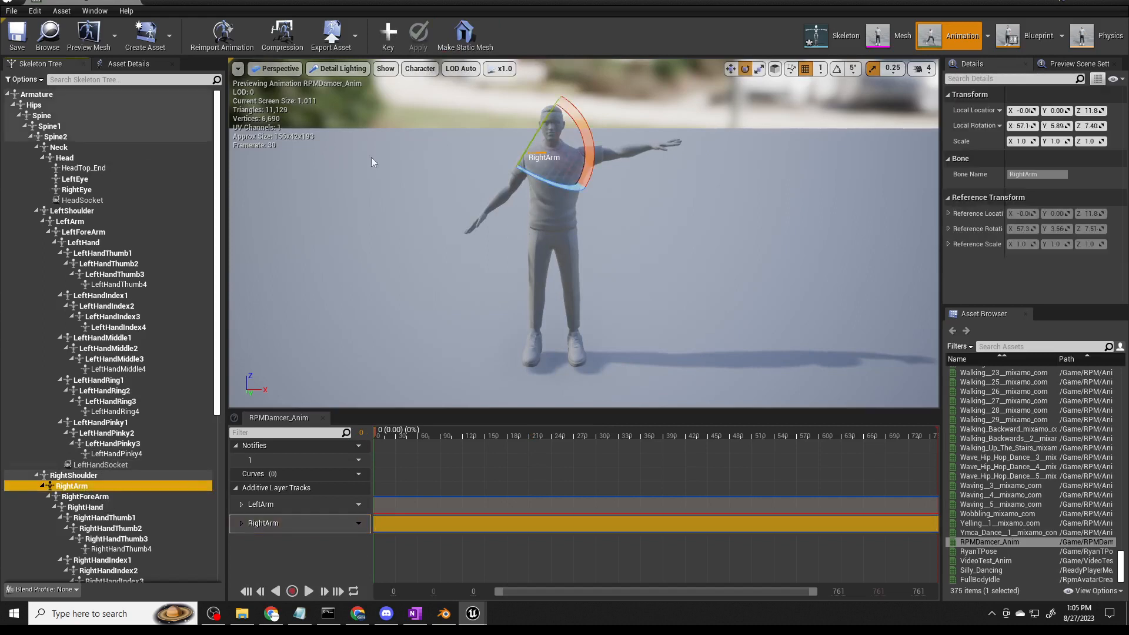
pyautogui.click(388, 32)
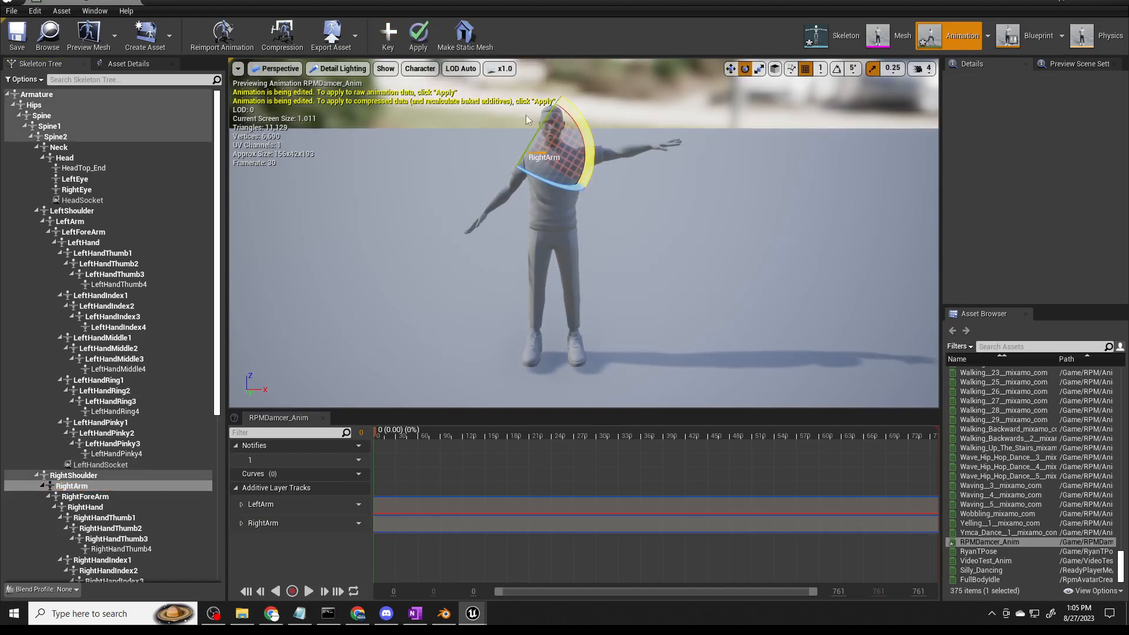
# Try to rotate the RightArm bone with the rotation gizmo, reselecting and keying the bone before each attempt.
pyautogui.click(592, 154)
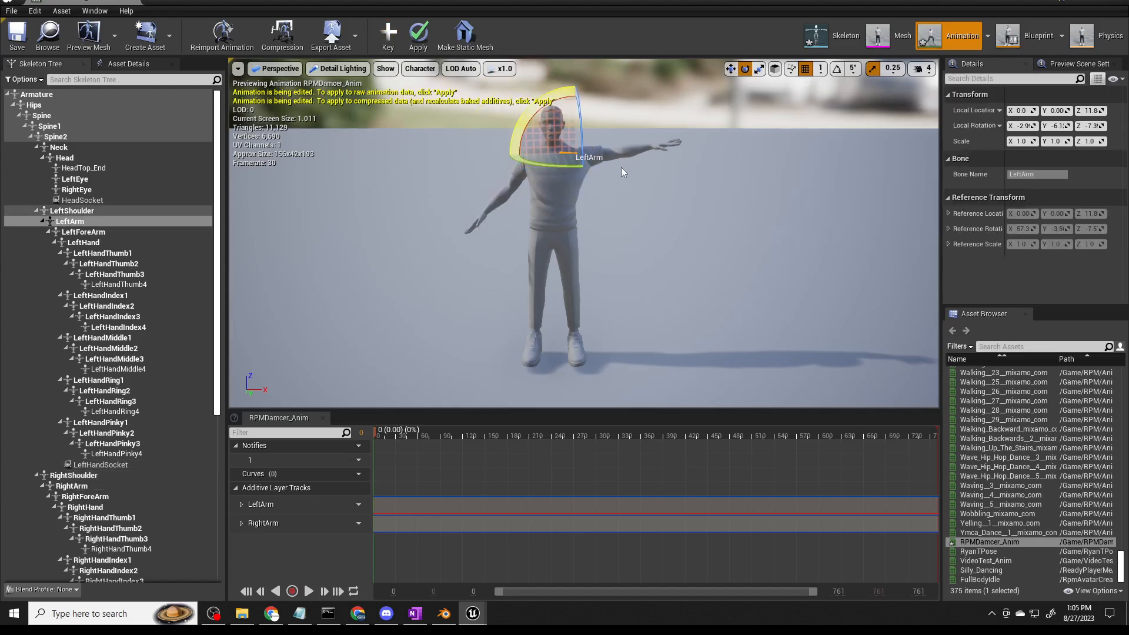
pyautogui.click(524, 167)
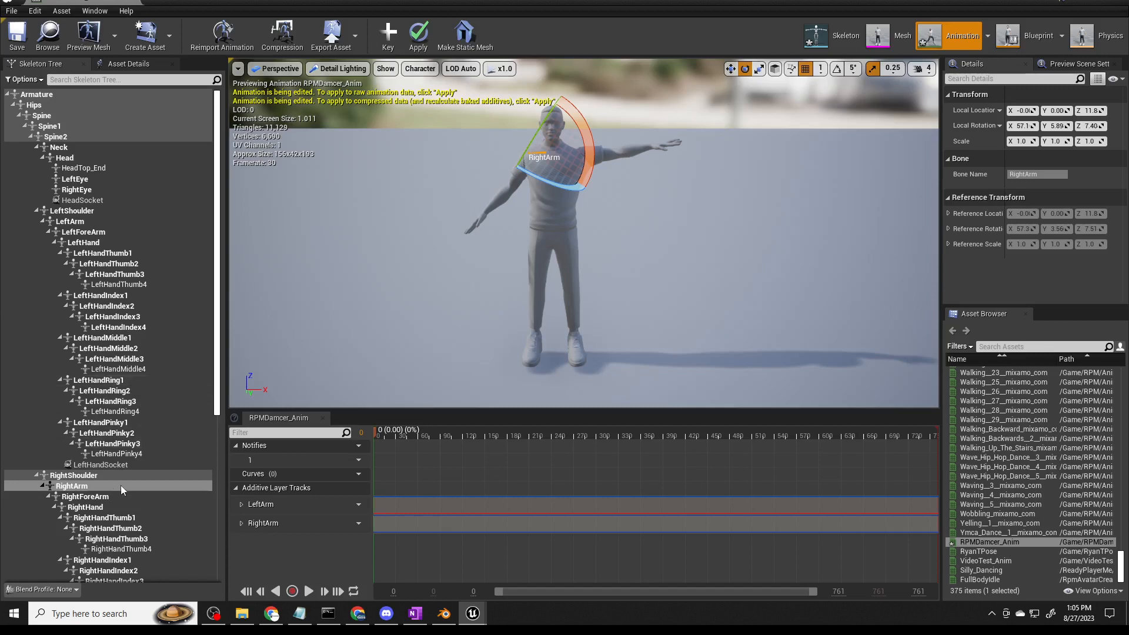
pyautogui.click(403, 40)
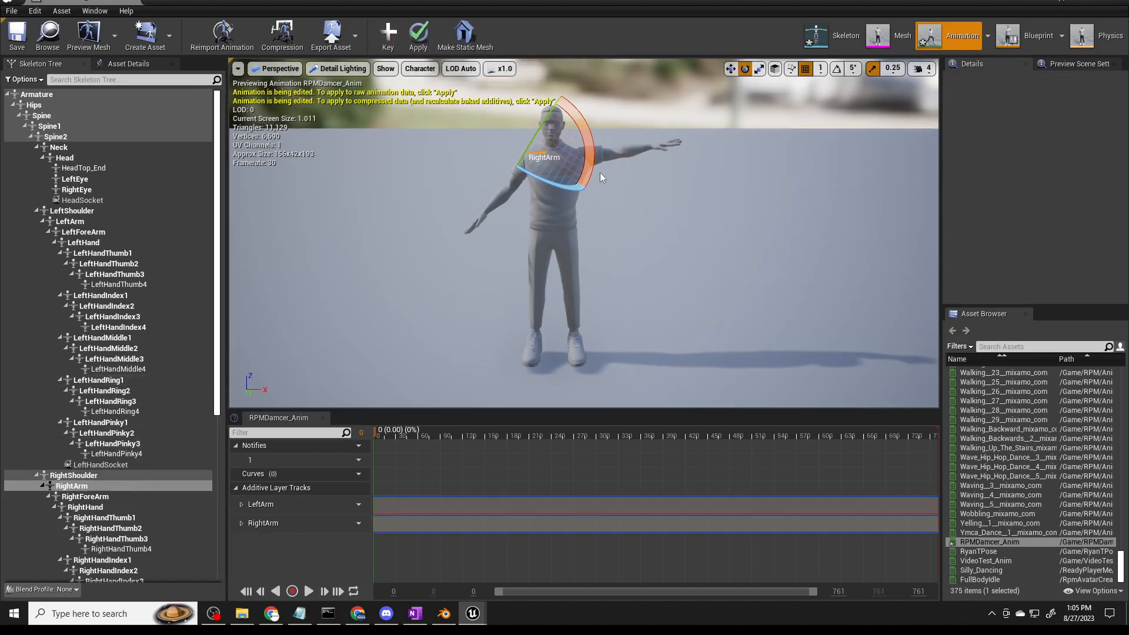
pyautogui.click(587, 164)
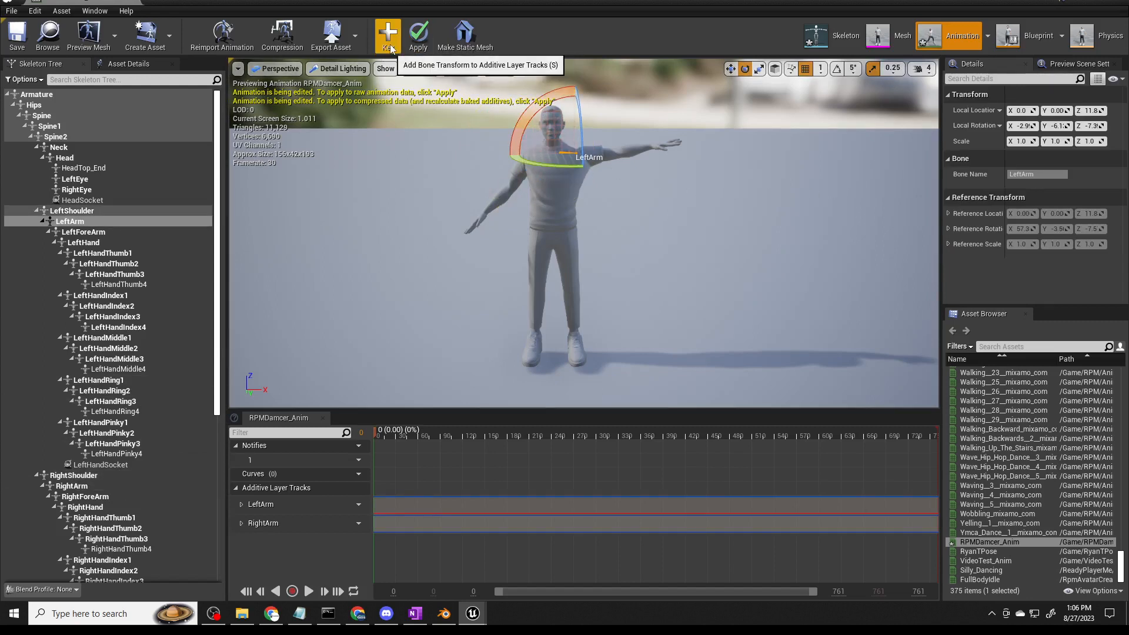
pyautogui.click(93, 487)
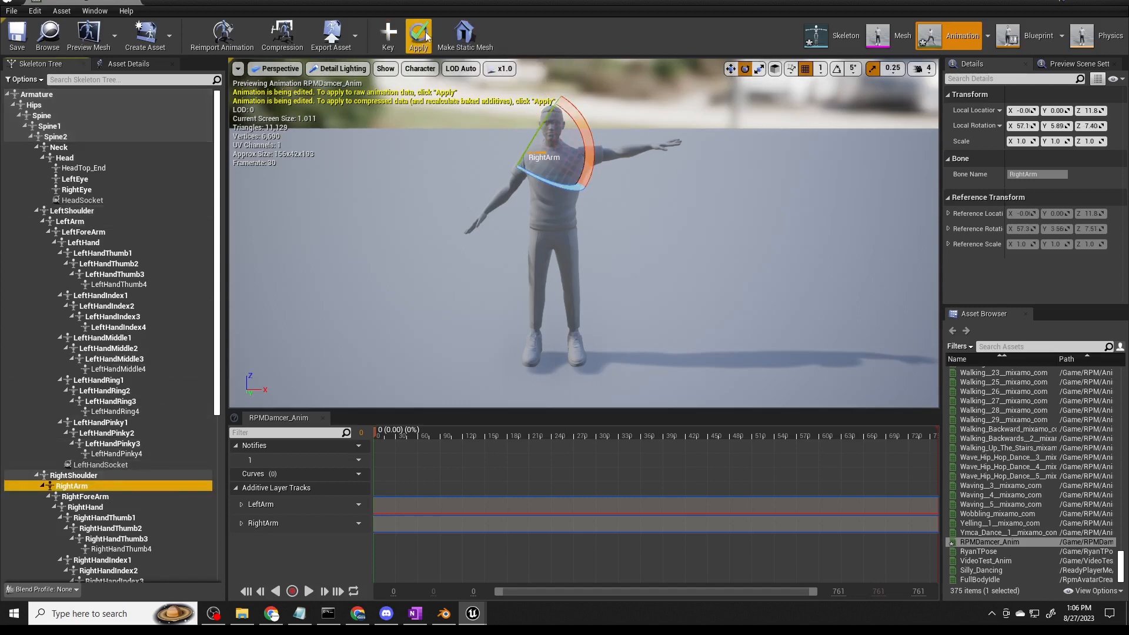
pyautogui.click(391, 36)
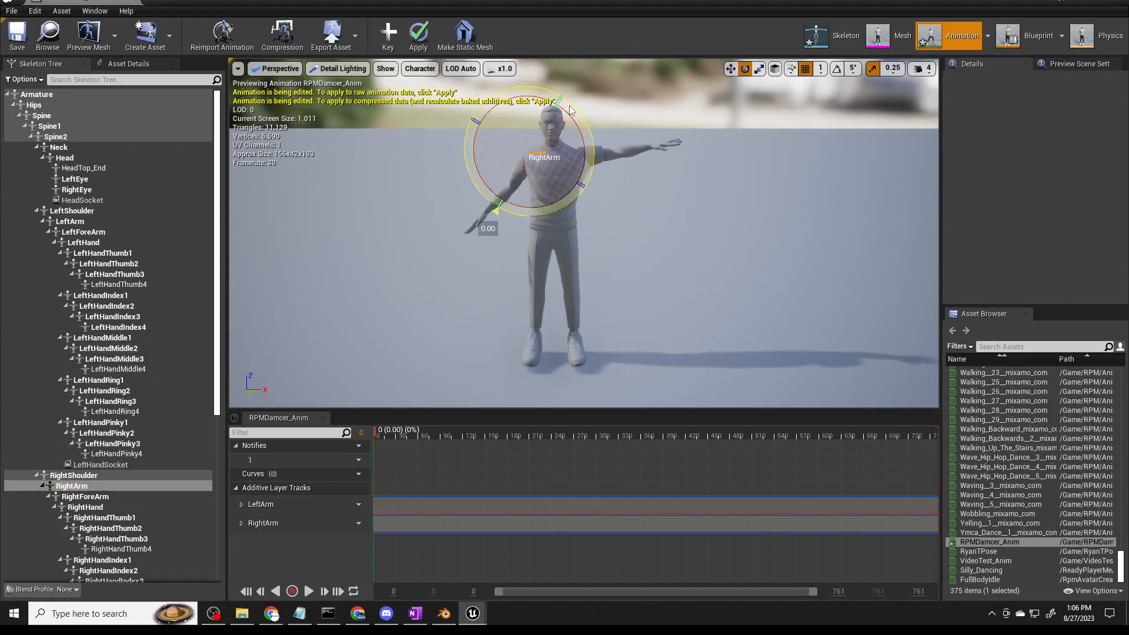
pyautogui.click(569, 104)
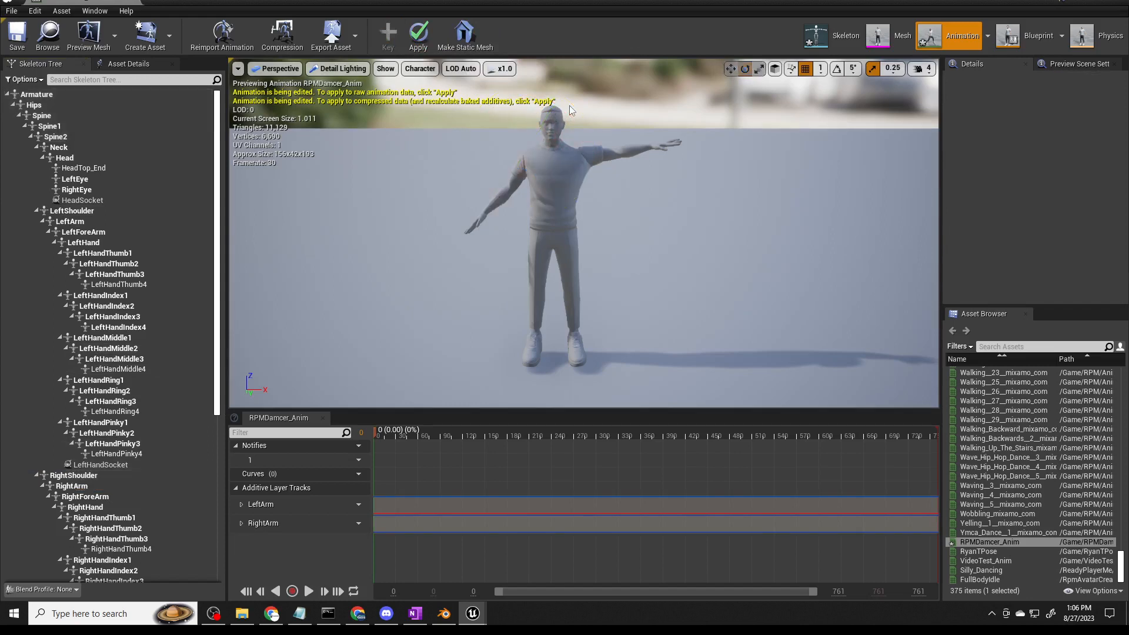
pyautogui.click(530, 158)
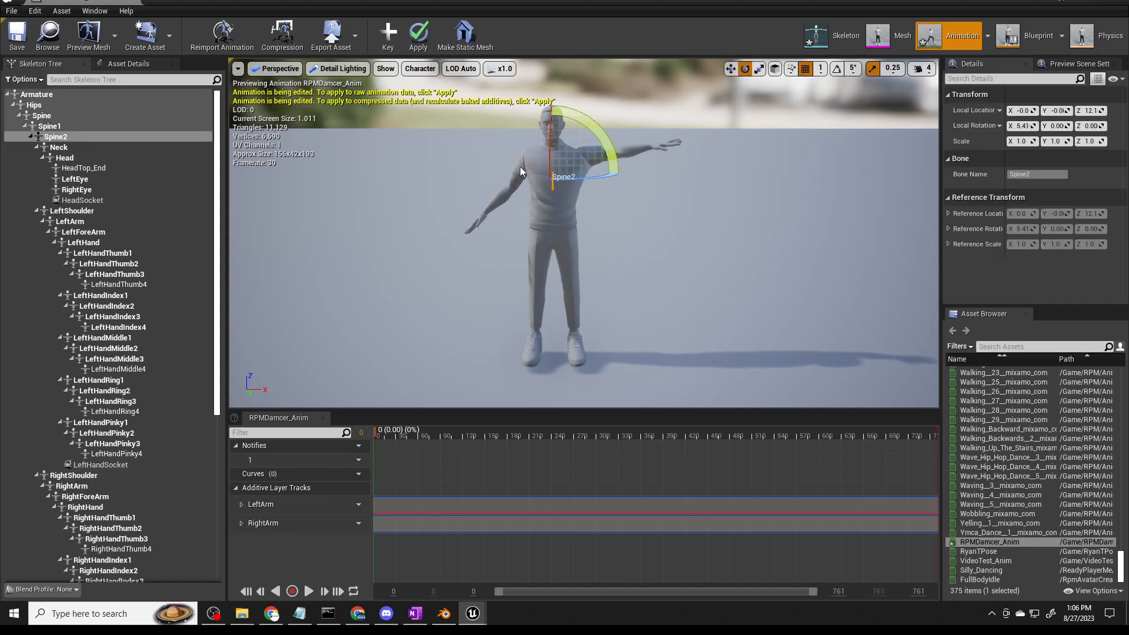
pyautogui.click(520, 167)
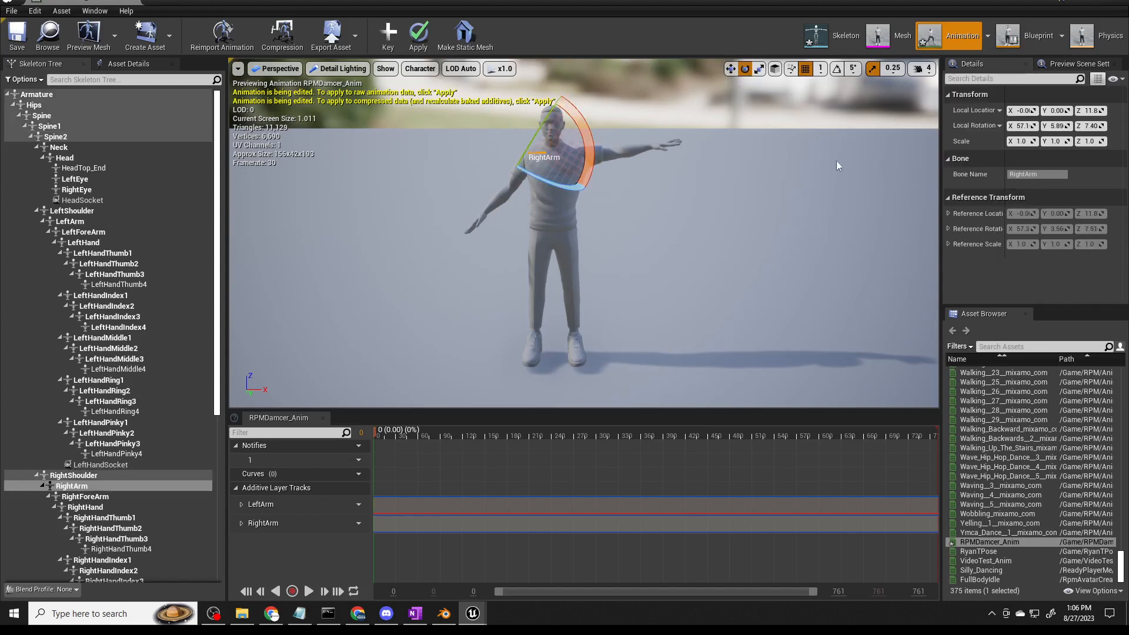
pyautogui.click(392, 47)
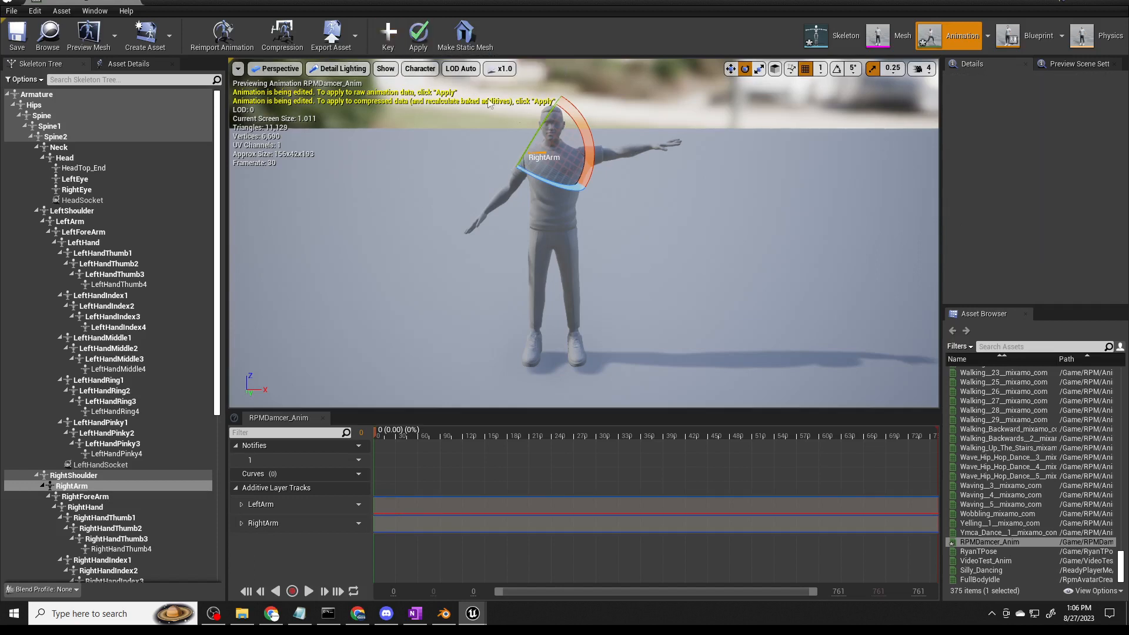
# Rotate the RightArm bone upward, set its local X rotation to -3, and apply the edit to the animation.
pyautogui.moveTo(591, 144)
pyautogui.mouseDown()
pyautogui.moveTo(588, 154)
pyautogui.moveTo(590, 142)
pyautogui.mouseUp()
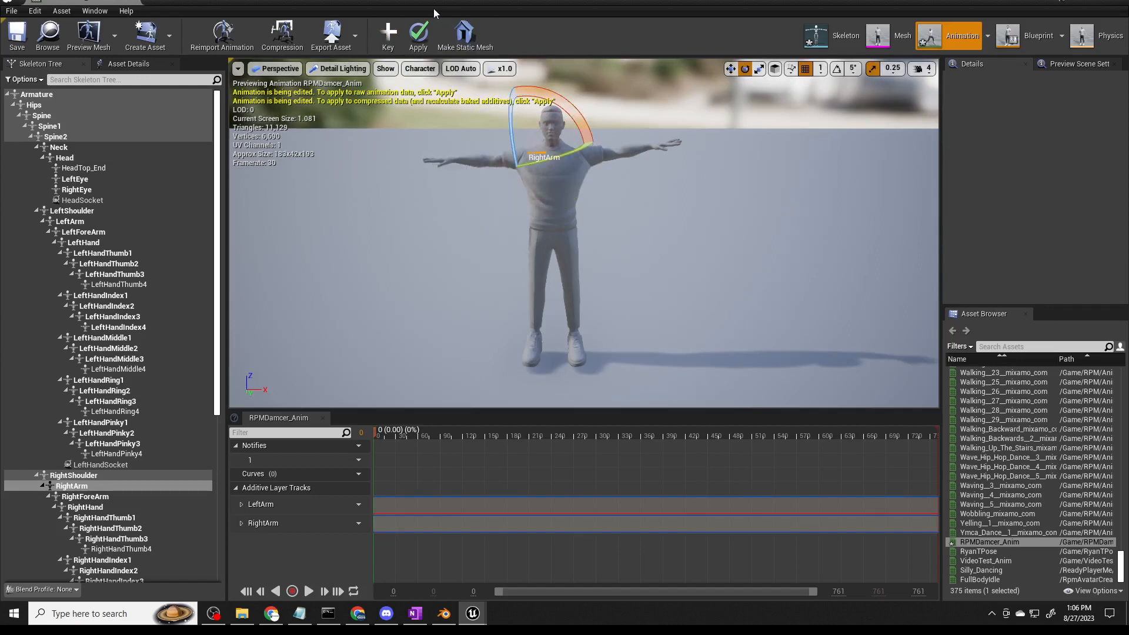
pyautogui.click(582, 121)
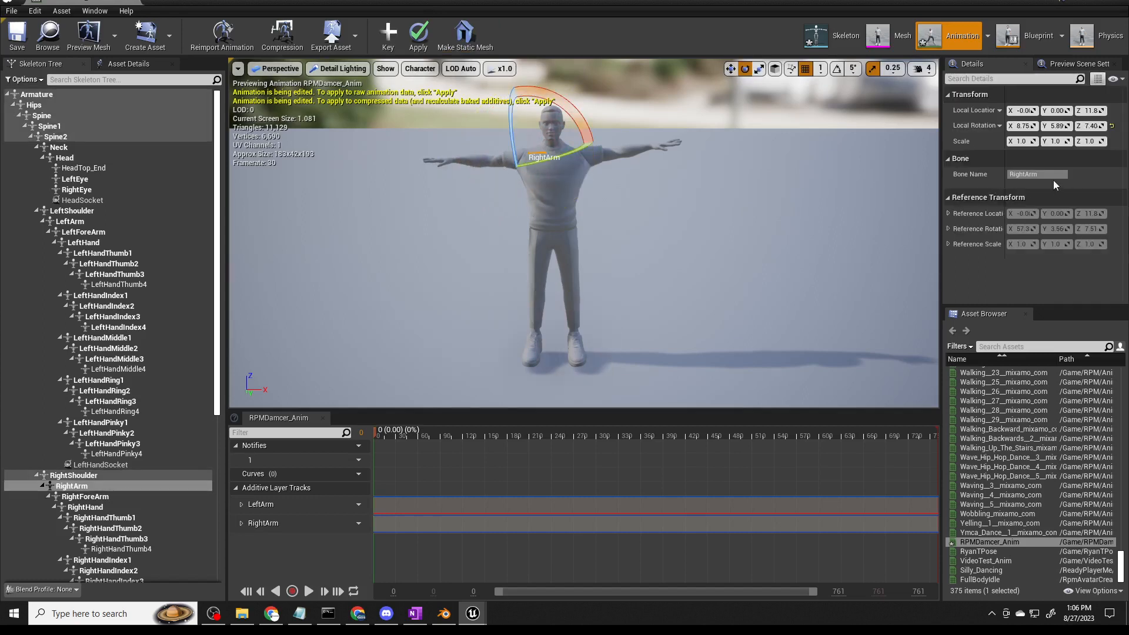
pyautogui.click(650, 21)
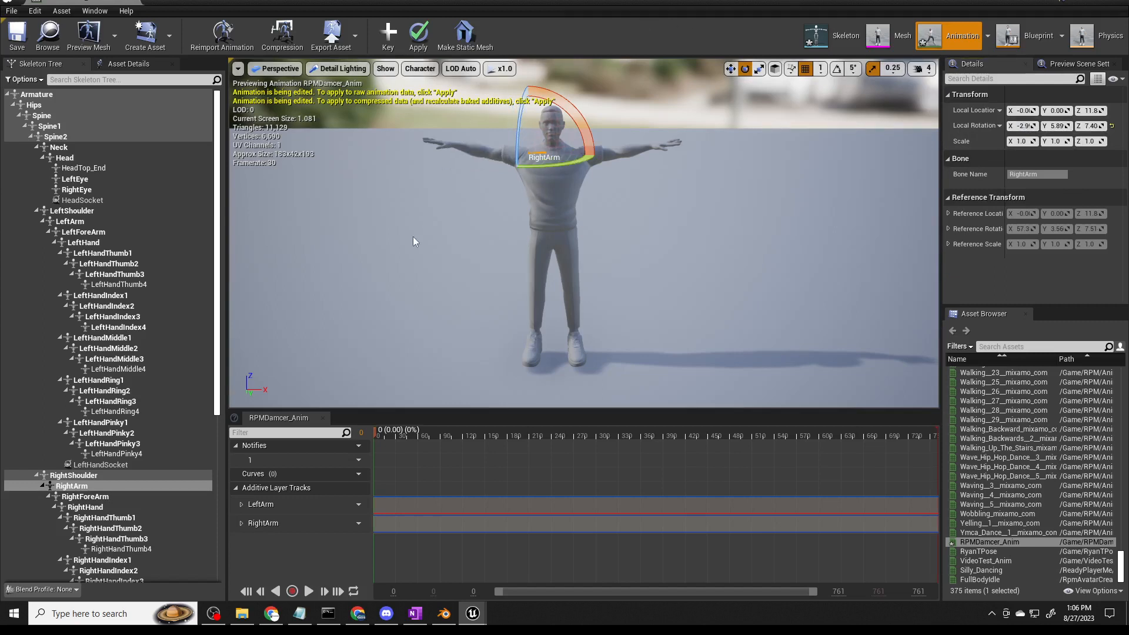
pyautogui.click(416, 37)
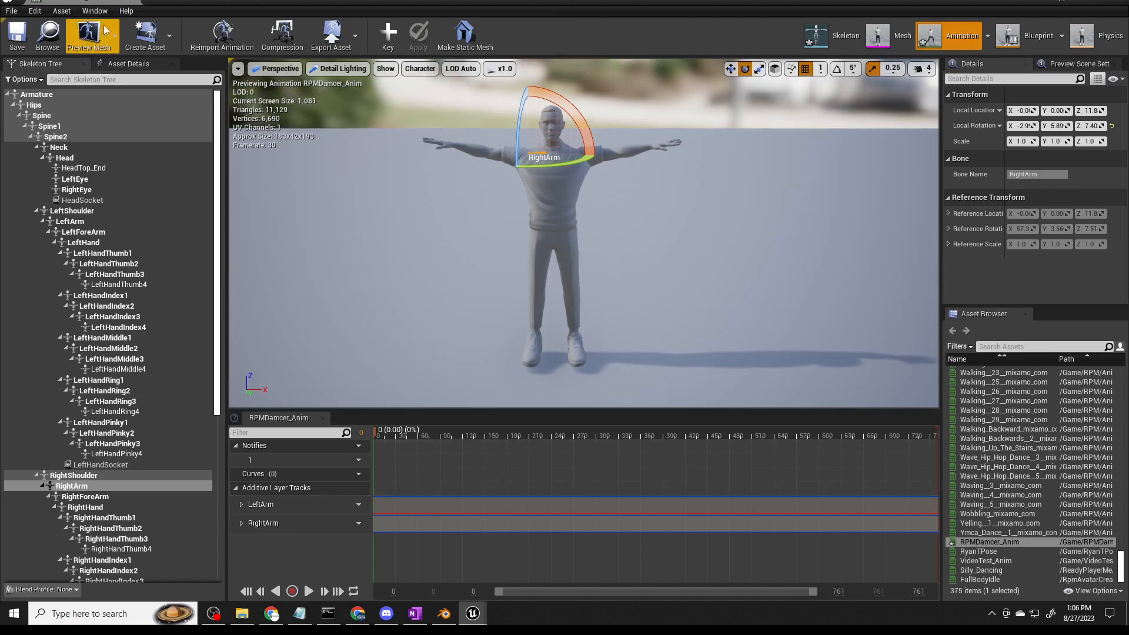
# Close and reopen RPMDamcer_Anim to check the right arm during playback, and pause it.
pyautogui.click(134, 2)
pyautogui.doubleClick(611, 474)
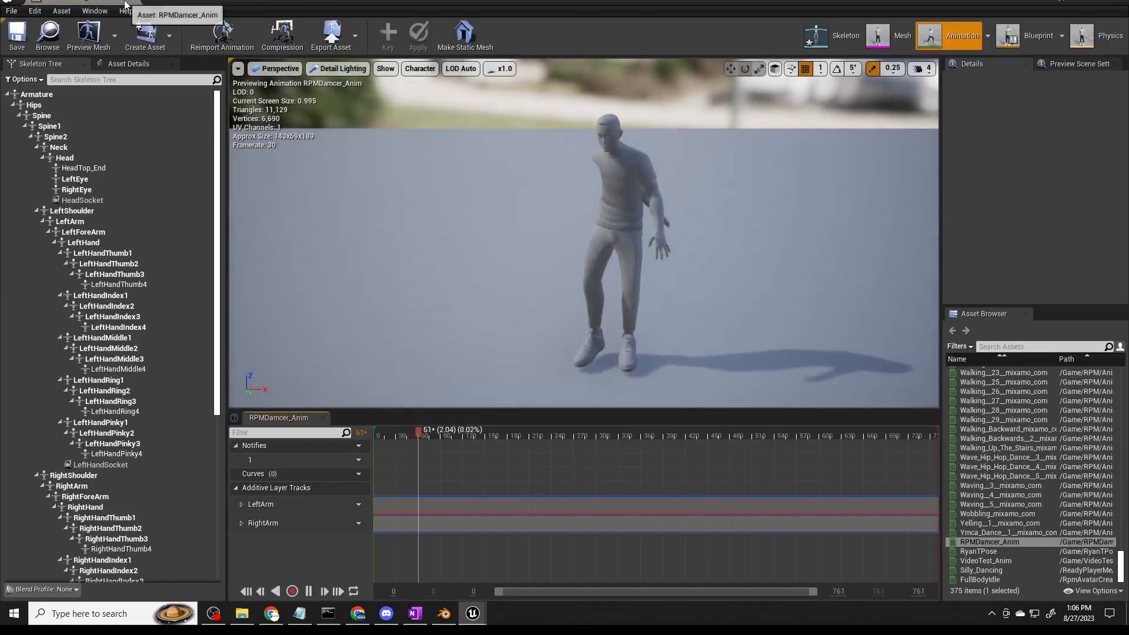
pyautogui.click(309, 591)
# On the first frame, set the RightArm bone's local X rotation to -3, key it, and apply the edit.
pyautogui.click(248, 593)
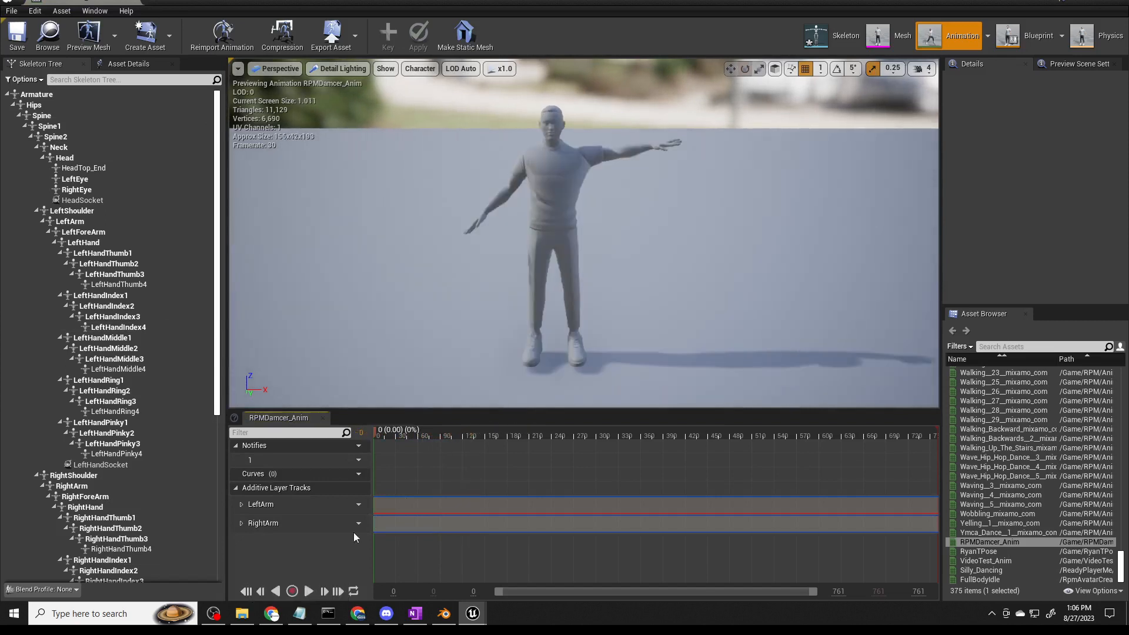
pyautogui.click(518, 173)
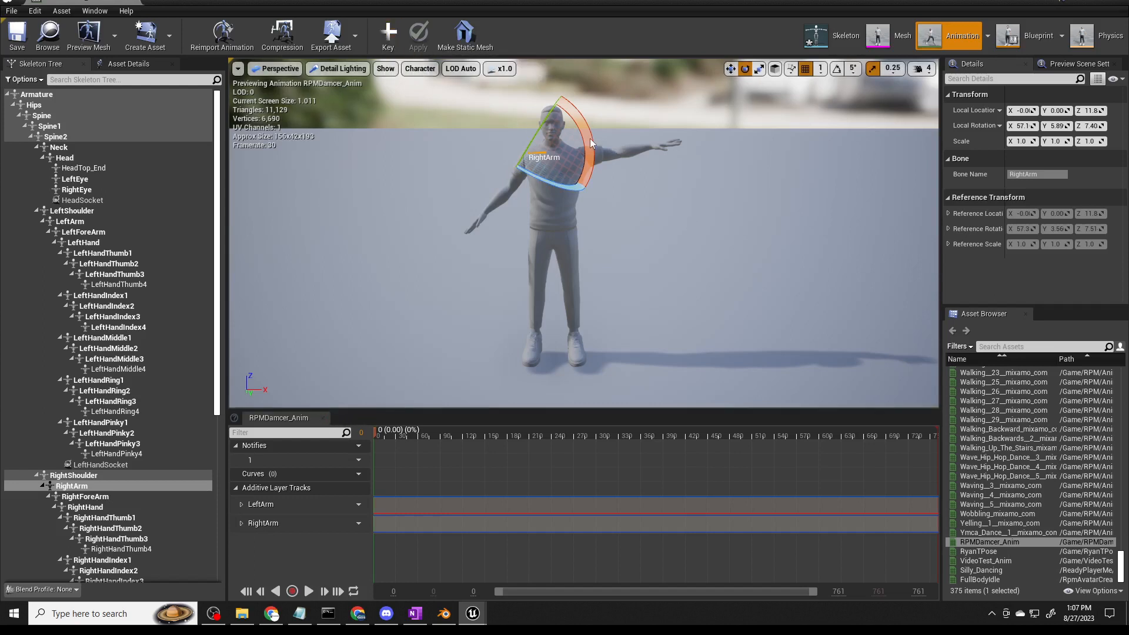
pyautogui.click(1023, 125)
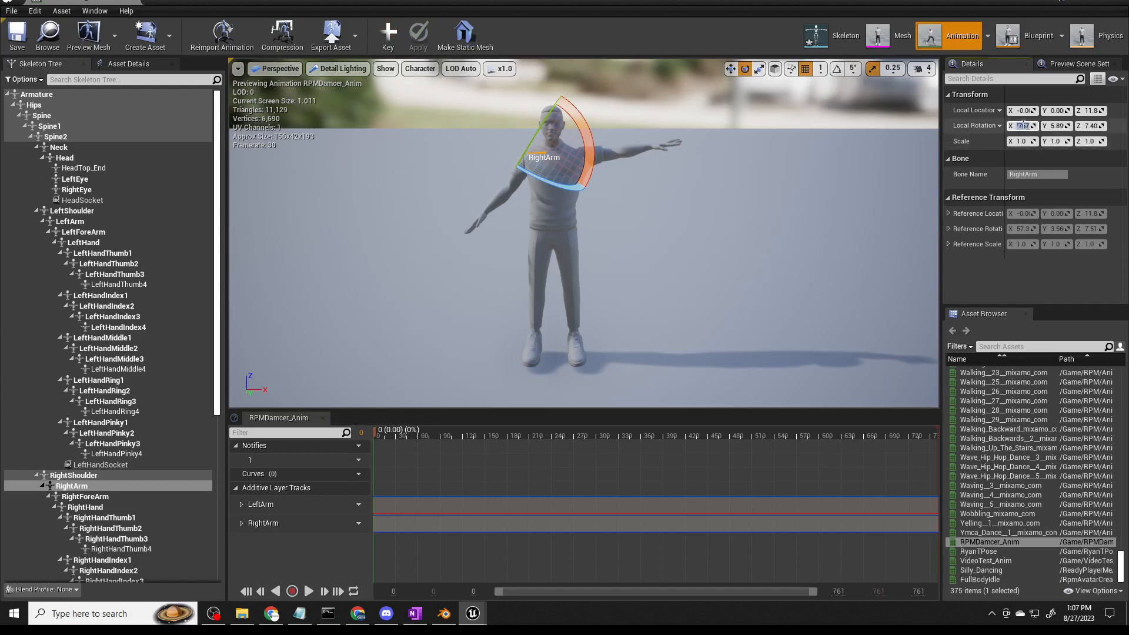
pyautogui.write('-')
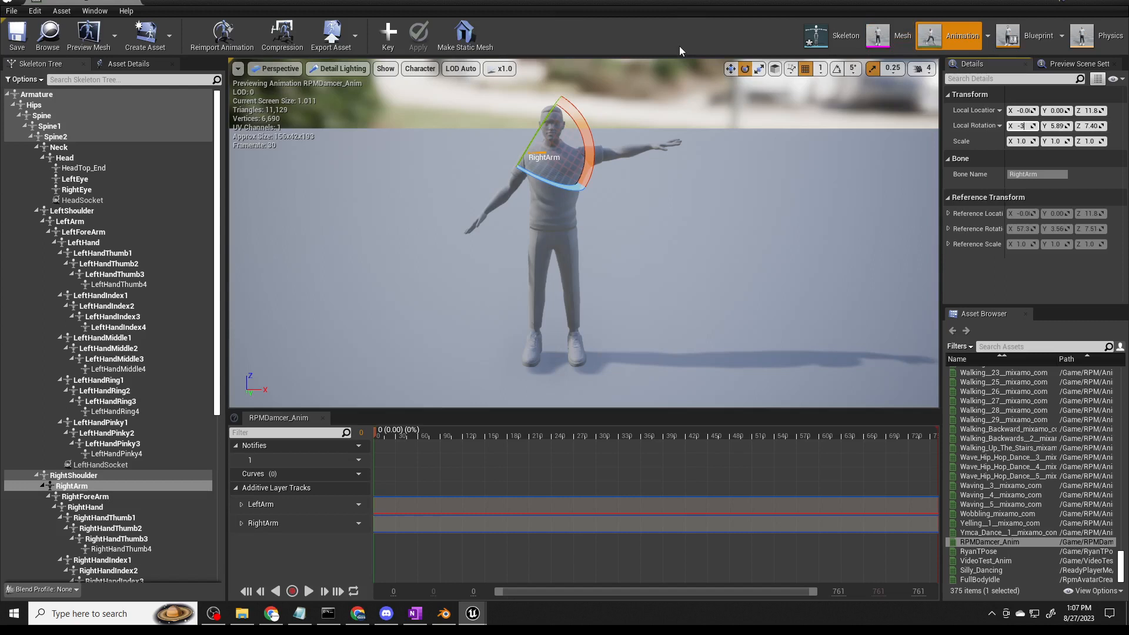
pyautogui.write('3')
pyautogui.press('Return')
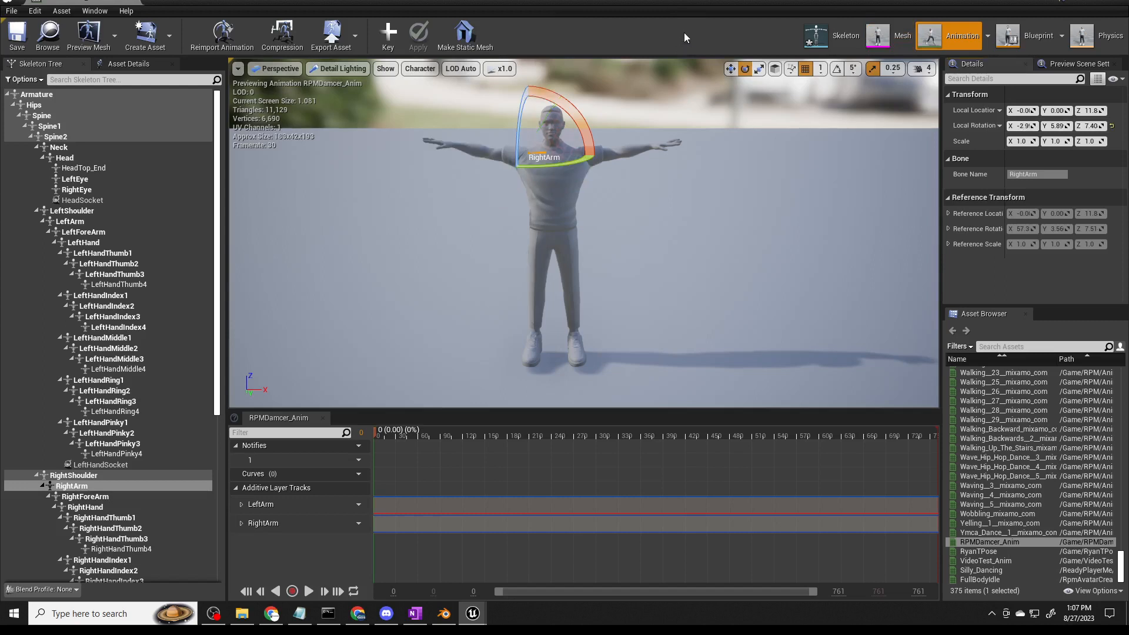
pyautogui.click(397, 50)
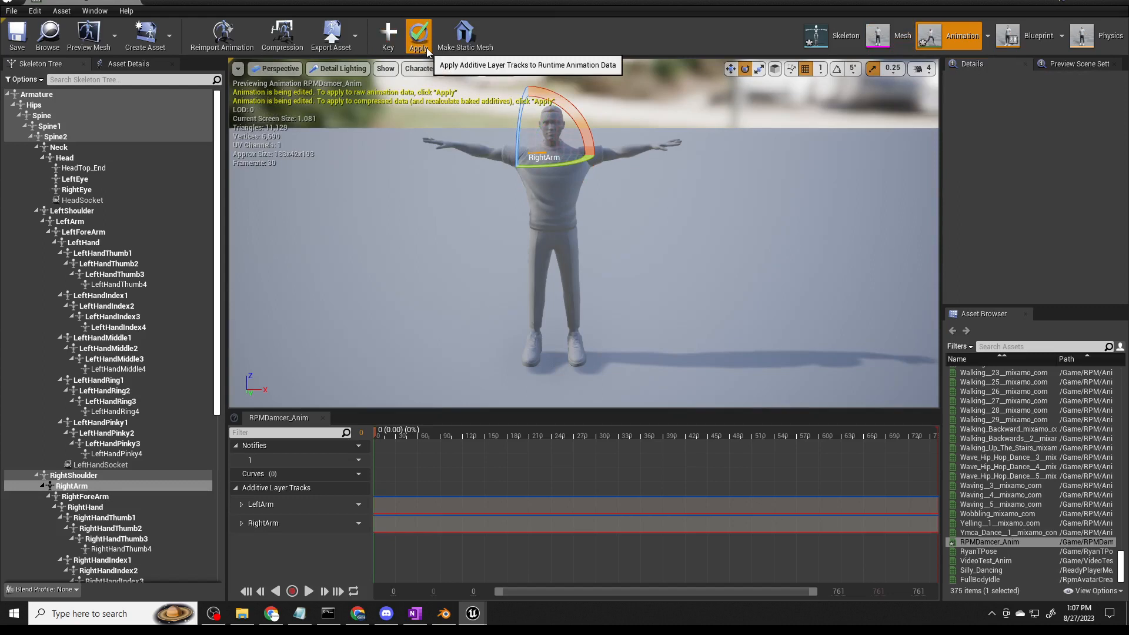
pyautogui.click(426, 47)
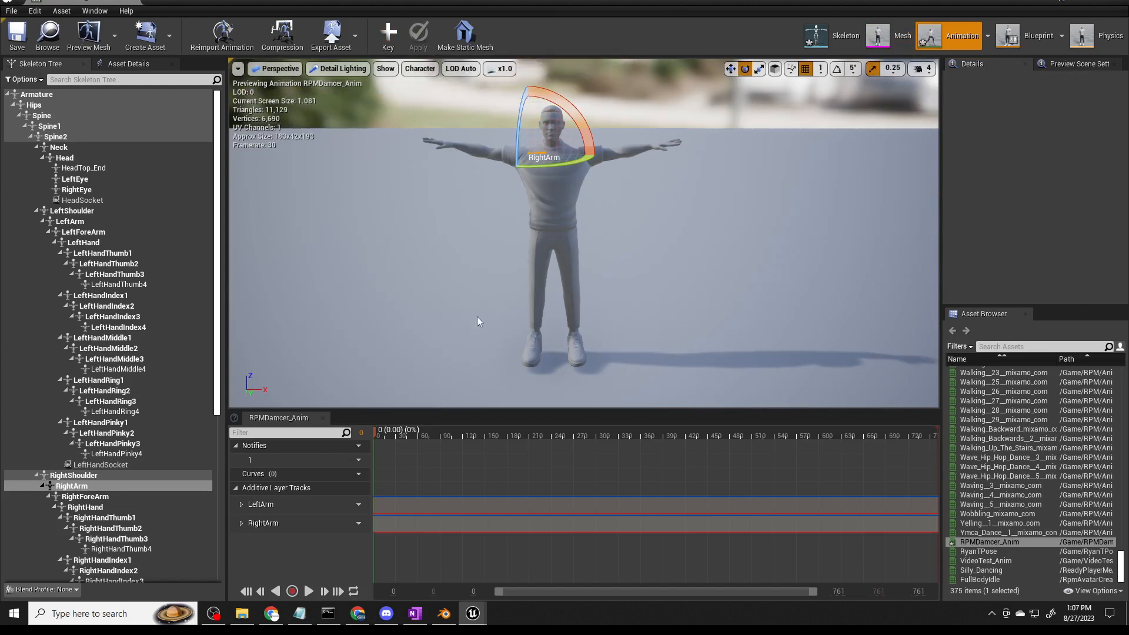
# Close the animation editor and open RPMDamcer_Anim again from the Content folder to check the corrected right arm.
pyautogui.click(133, 2)
pyautogui.click(671, 562)
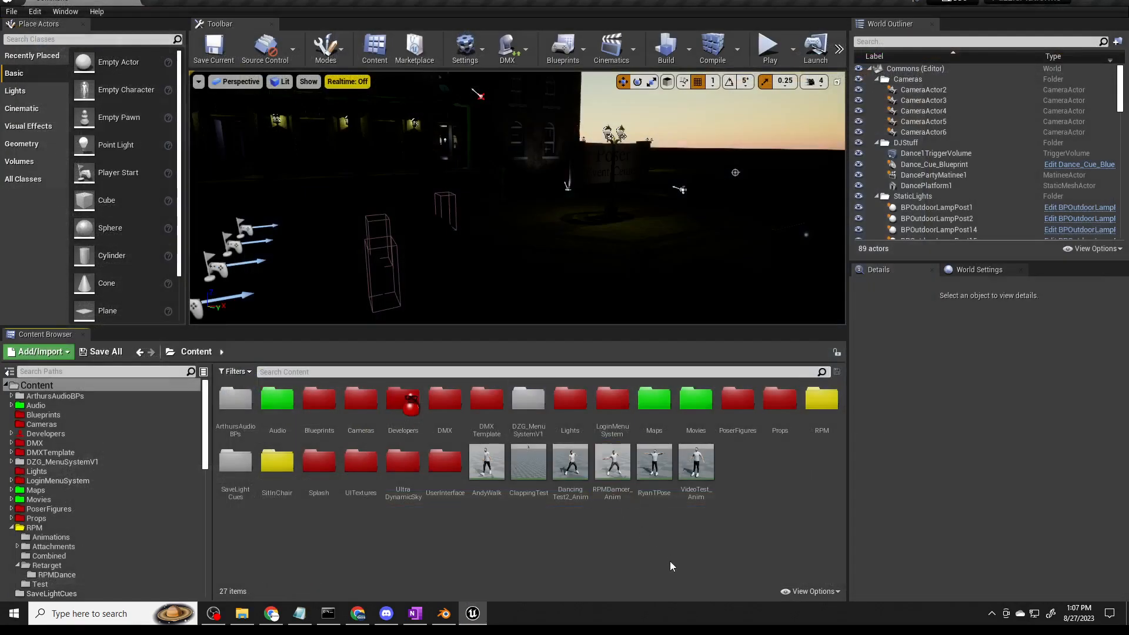
pyautogui.doubleClick(620, 477)
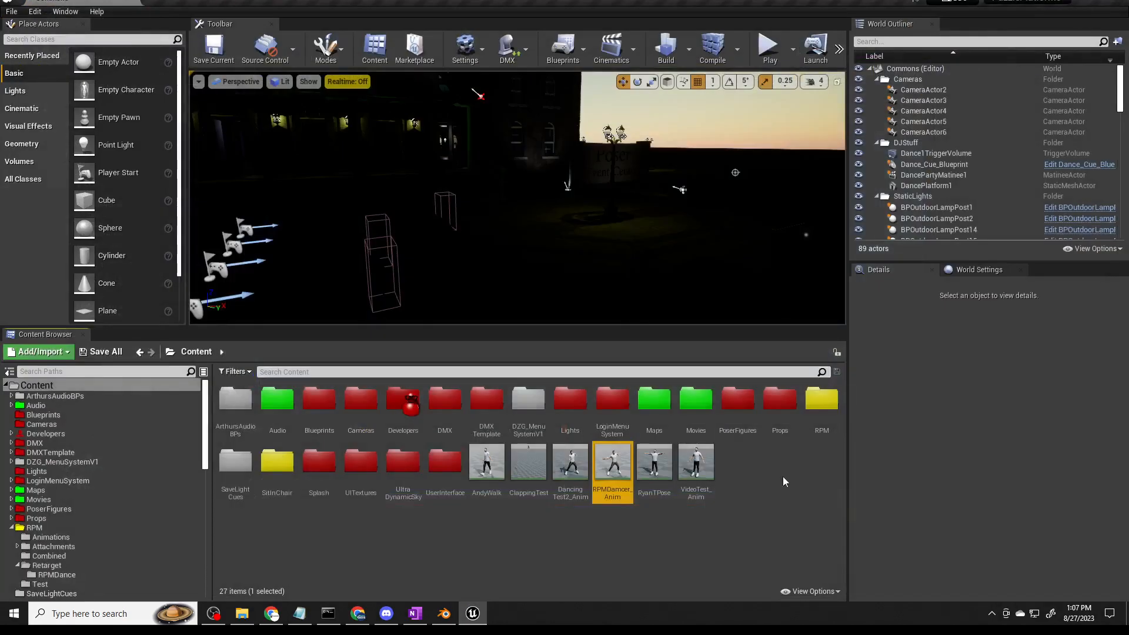
pyautogui.click(702, 555)
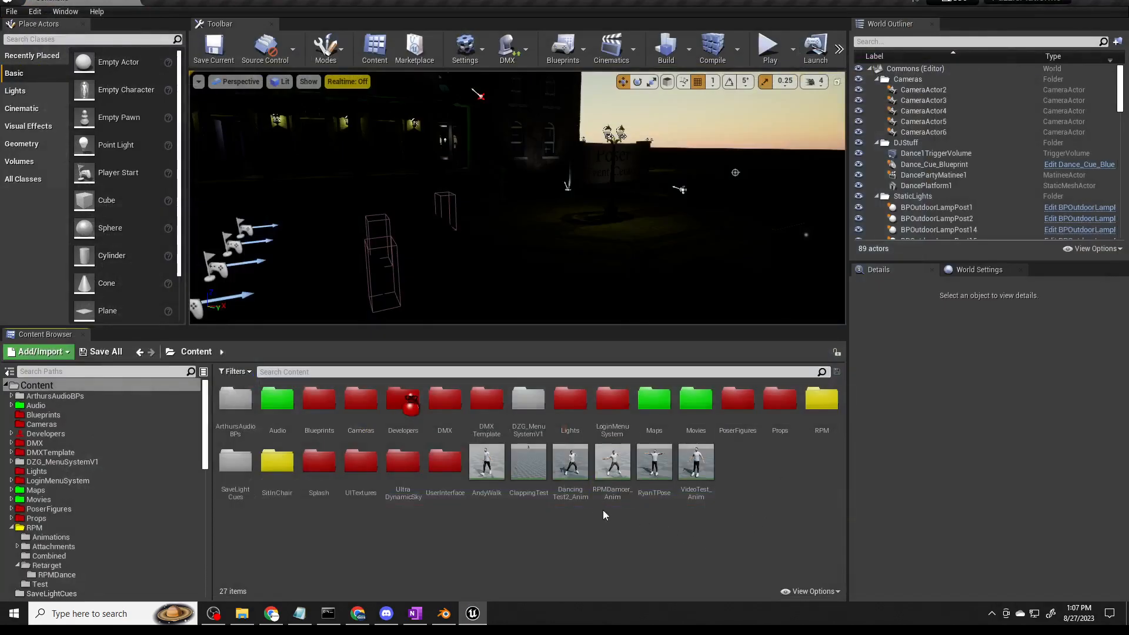